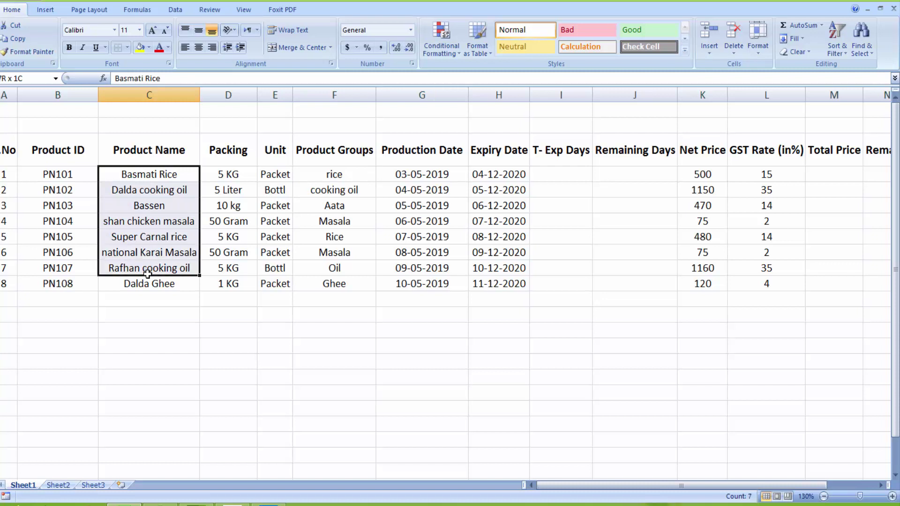
Left-align the entries in the Product Name, Packing and Product Groups columns
left_click(185, 47)
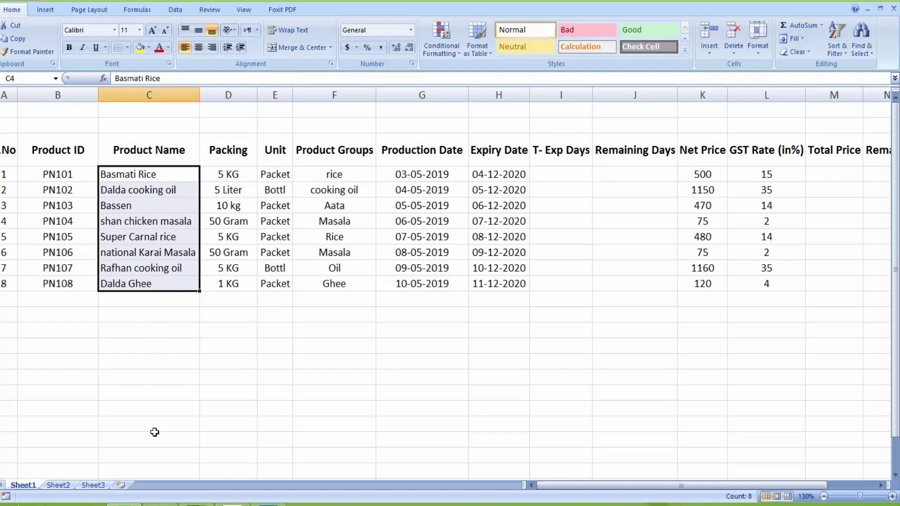
left_click(224, 177)
left_click_drag(224, 177, 236, 283)
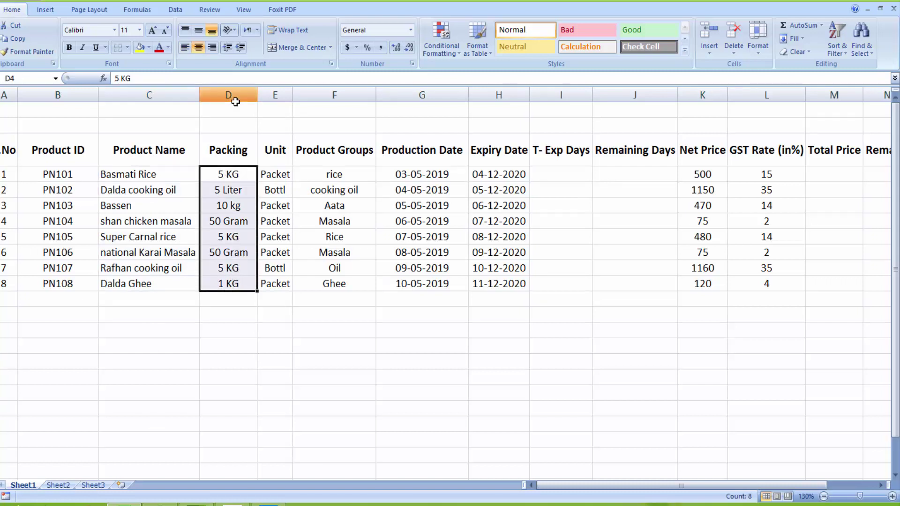
left_click(185, 47)
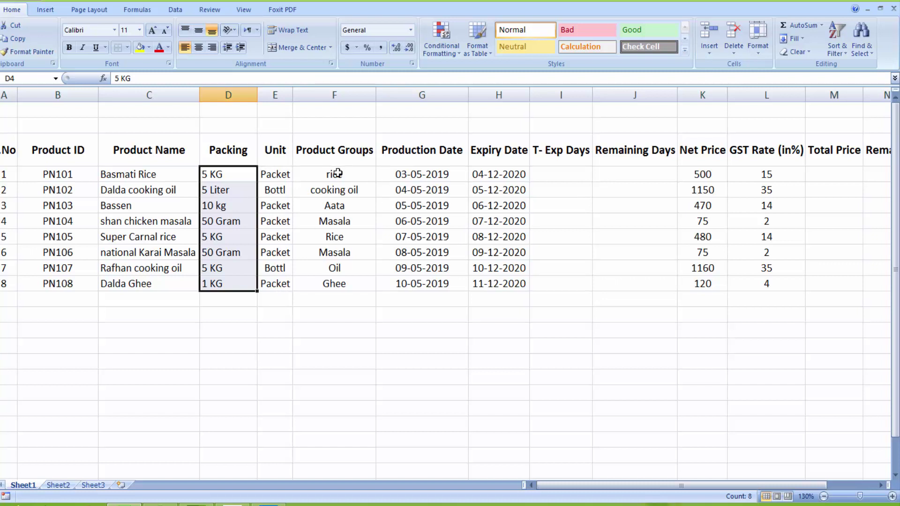
left_click_drag(337, 173, 346, 298)
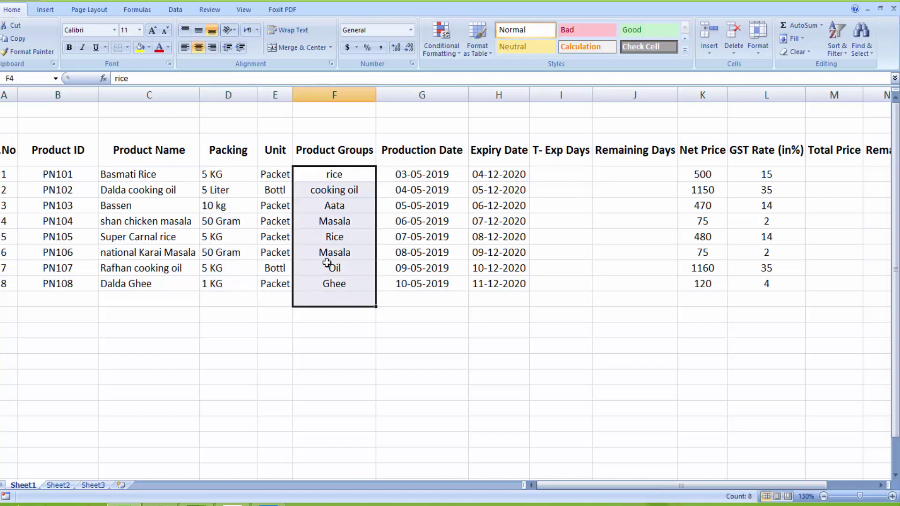
left_click(185, 47)
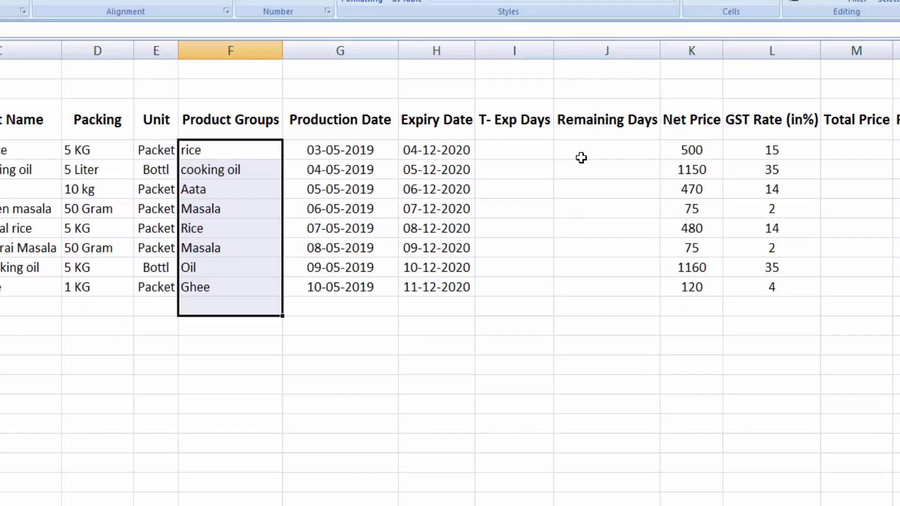
Calculate T- Exp Days in I4 with =H4-G4 and fill the formula down through I11
left_click(540, 150)
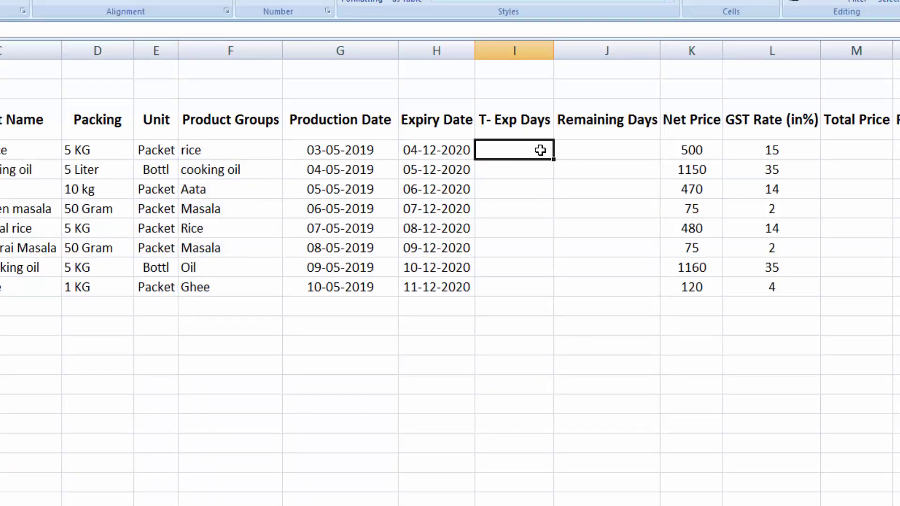
type("=H4-")
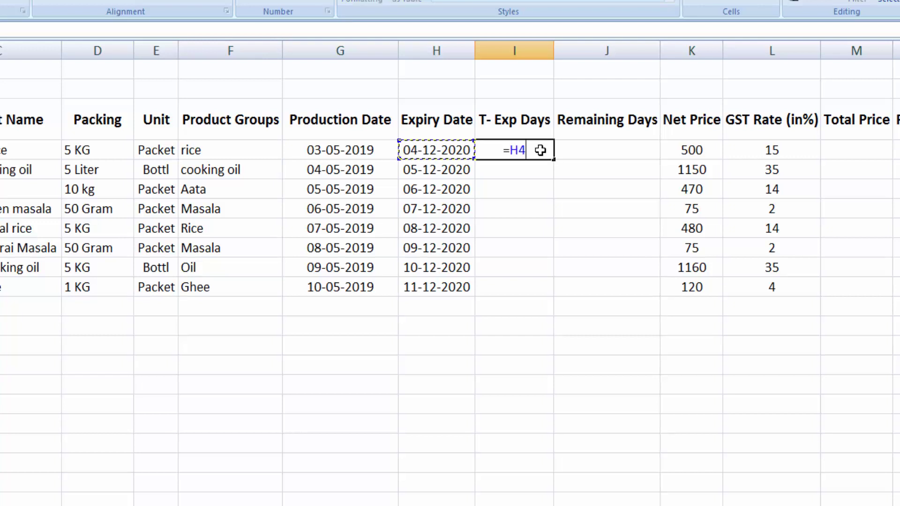
key("Left")
key("Left")
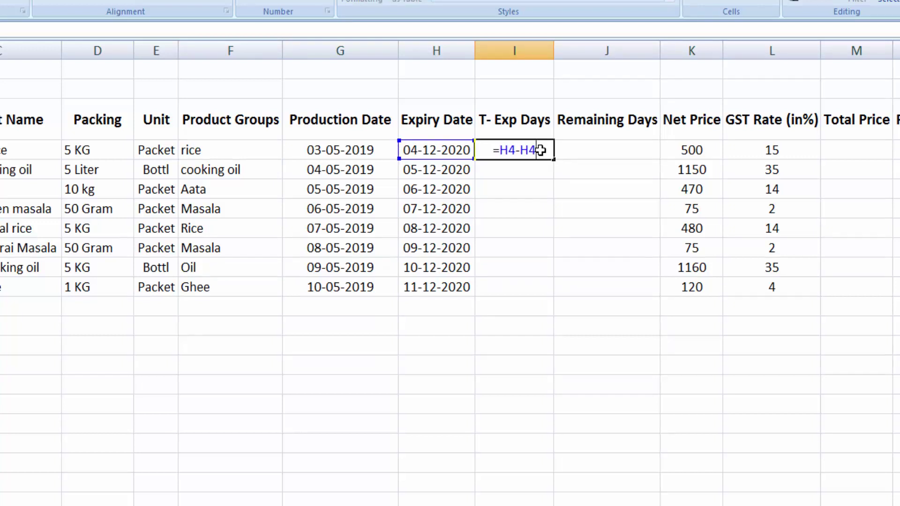
key("Return")
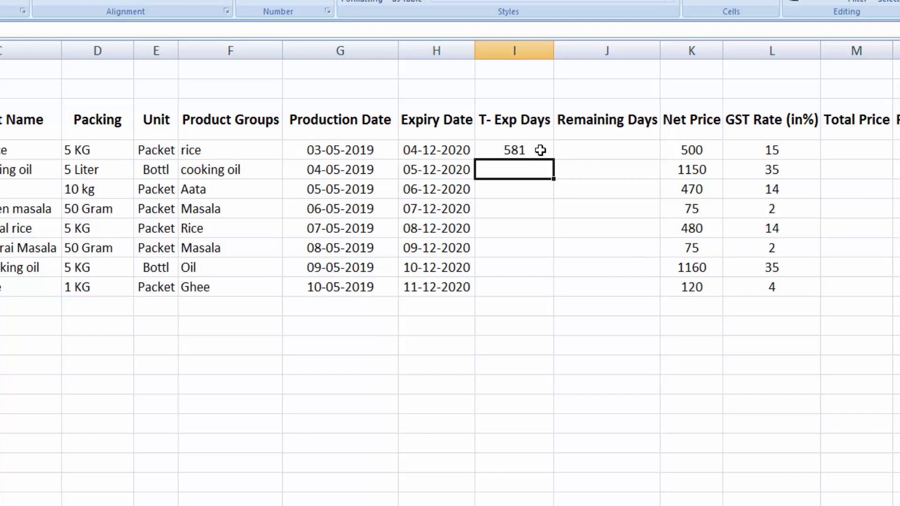
left_click(540, 150)
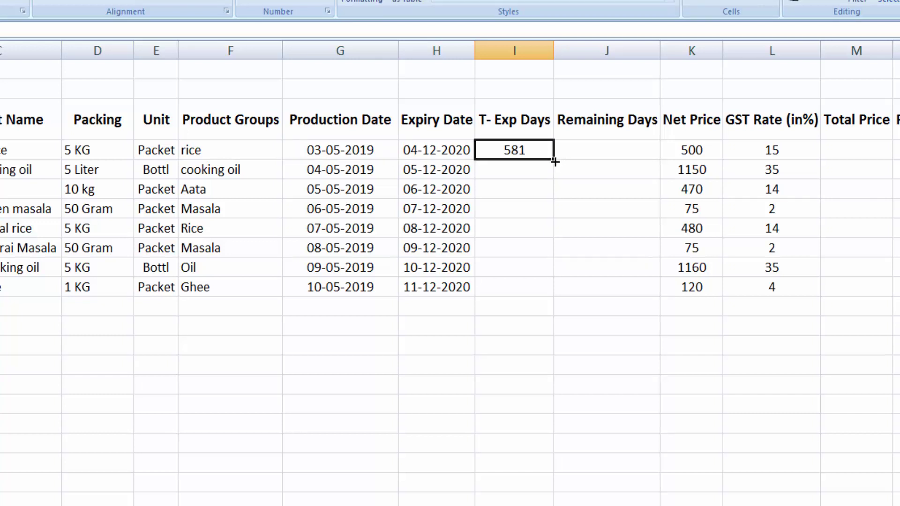
left_click_drag(555, 161, 554, 296)
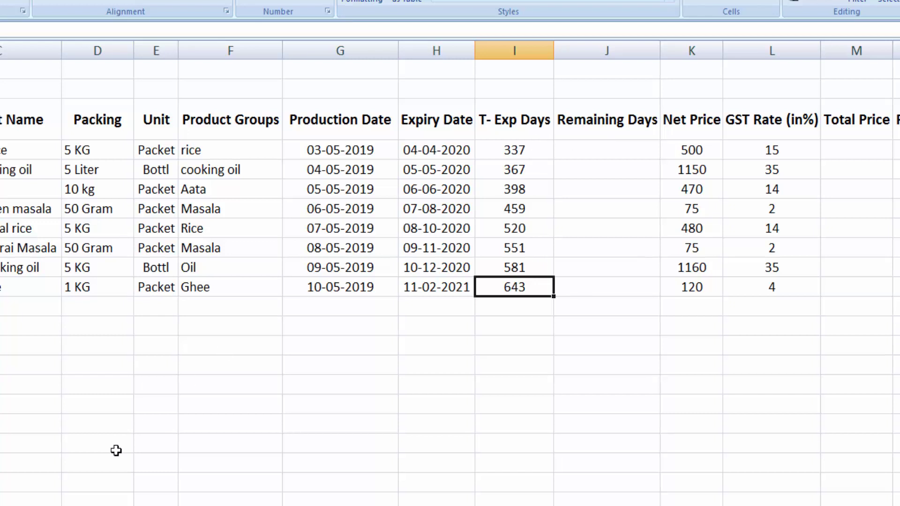
Try to calculate Remaining Days in J4 with the formula =H4=TODAY()
left_click(588, 149)
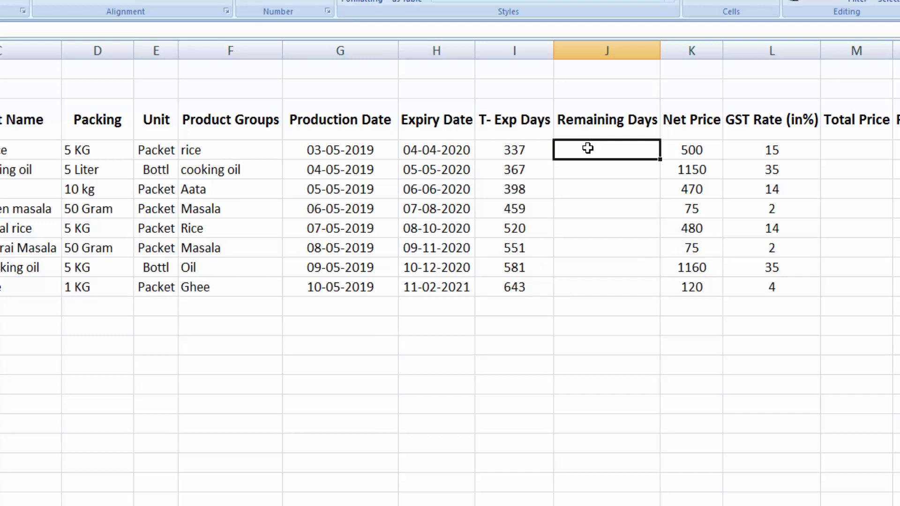
type("=")
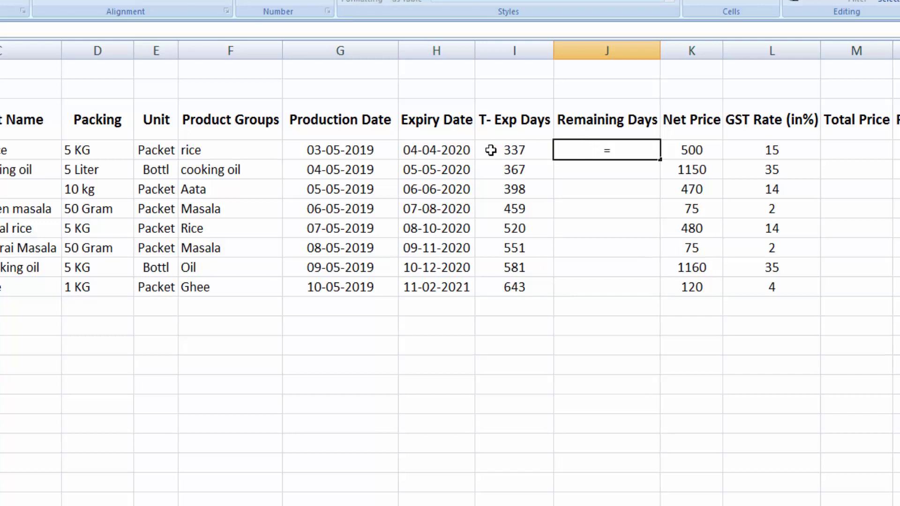
left_click(451, 152)
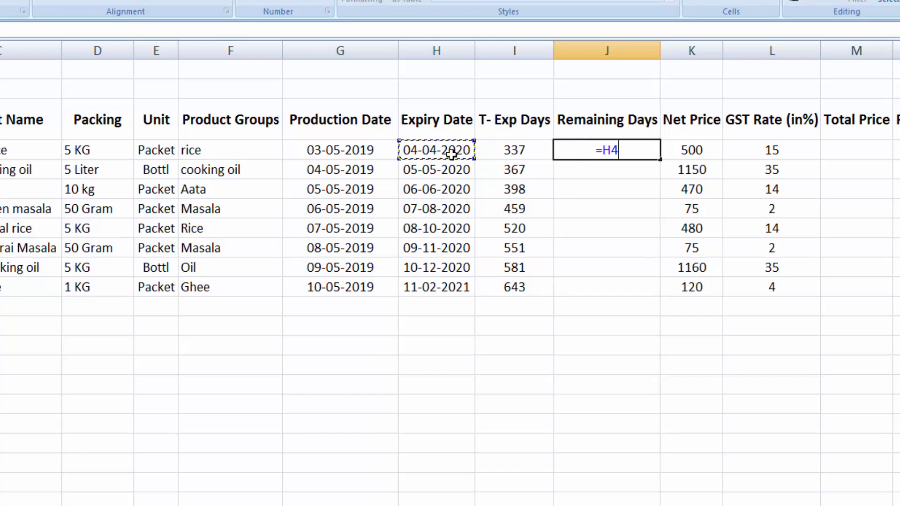
type("=")
type("todays")
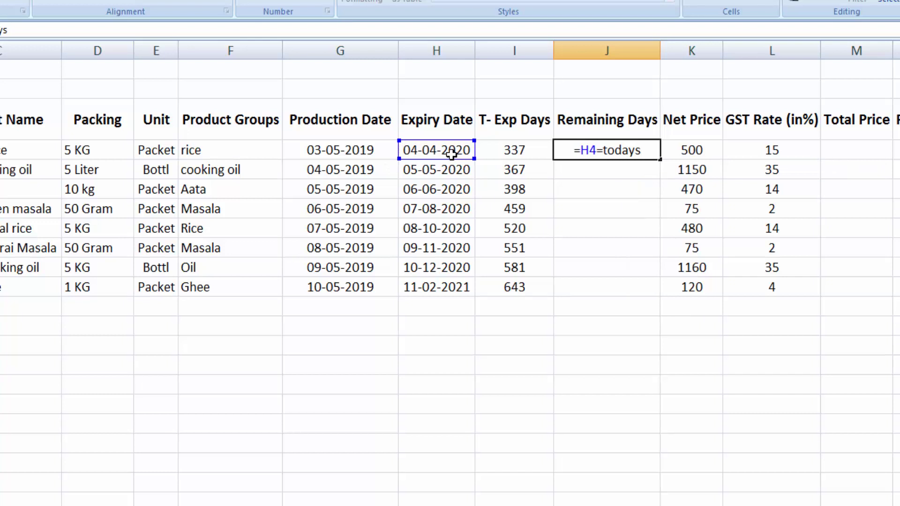
key("BackSpace")
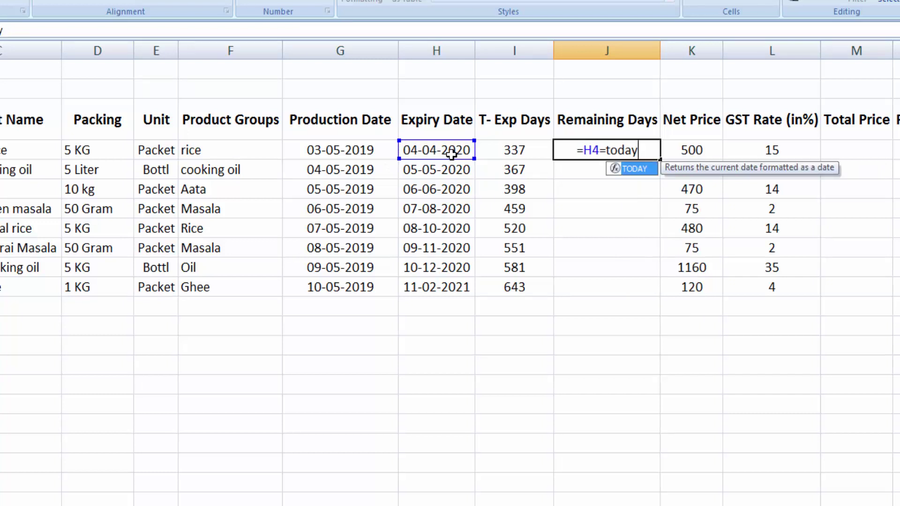
double_click(645, 170)
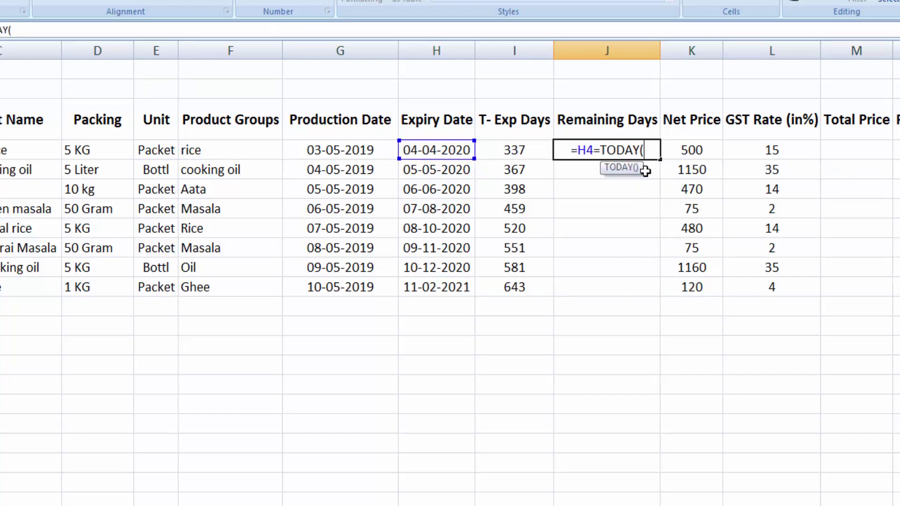
type(")")
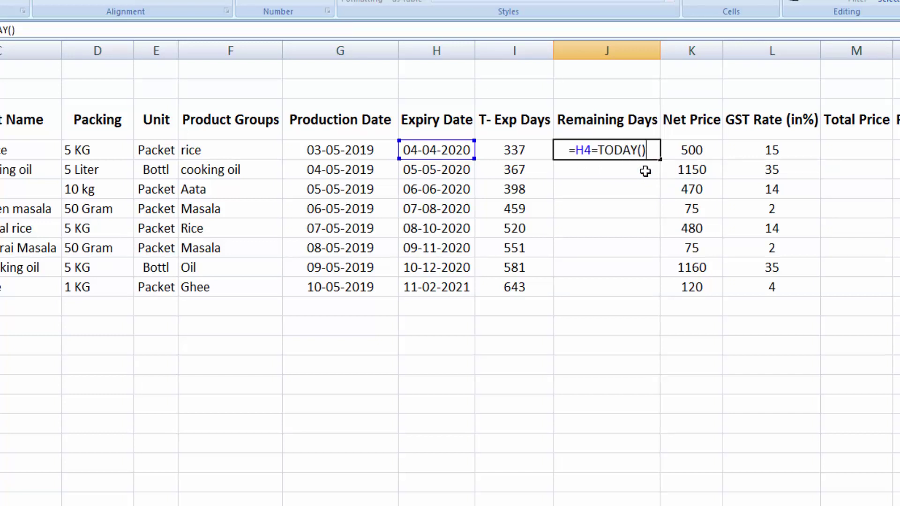
key("Return")
left_click(613, 152)
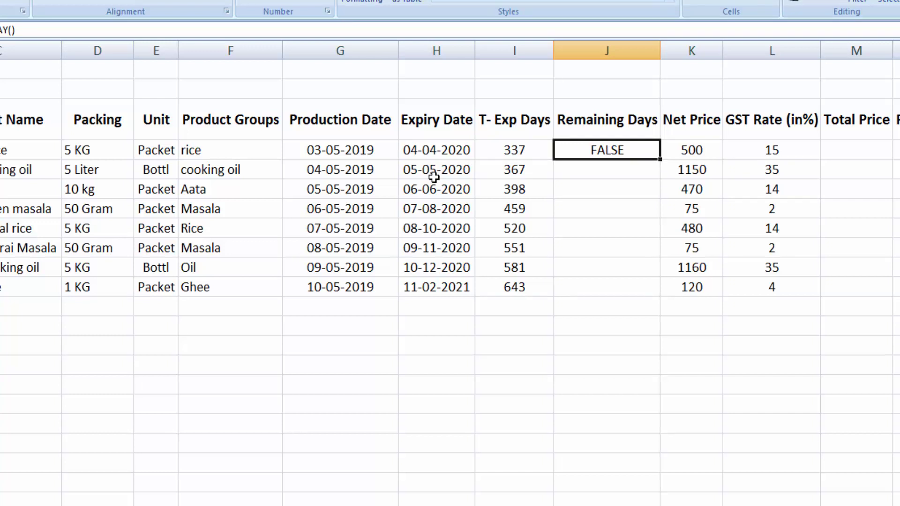
Set the Basmati Rice expiry date in H4 to 04-07-2020
left_click(436, 151)
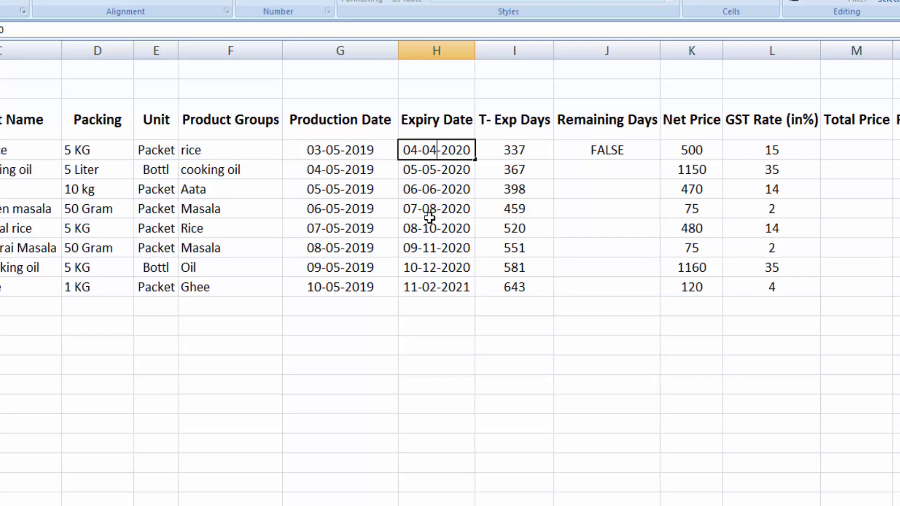
key("BackSpace")
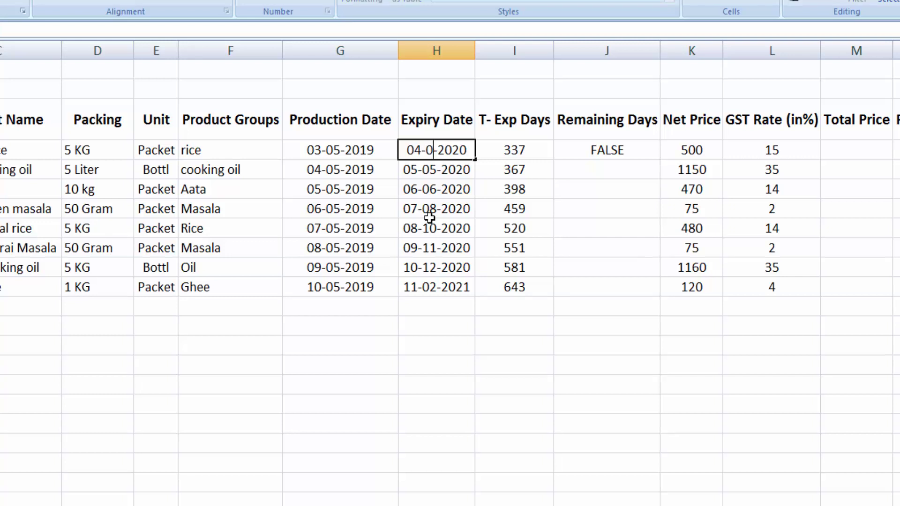
type("7")
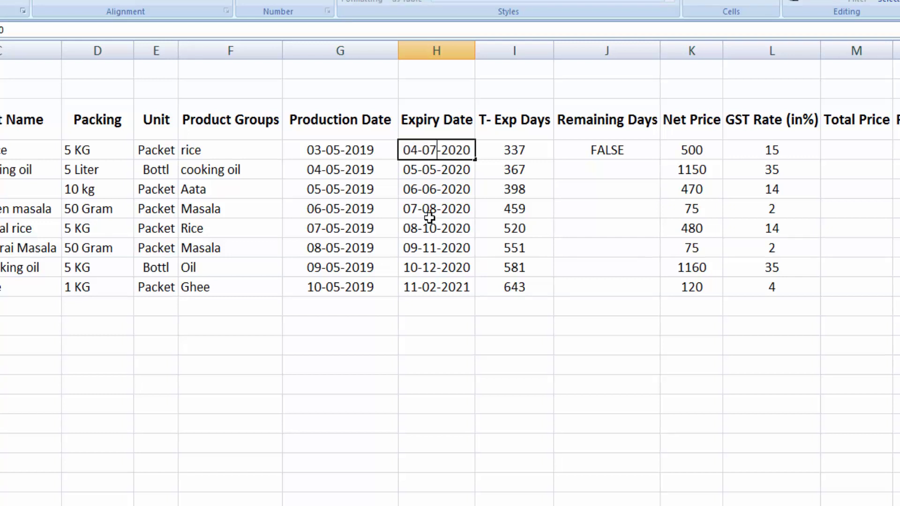
left_click(435, 168)
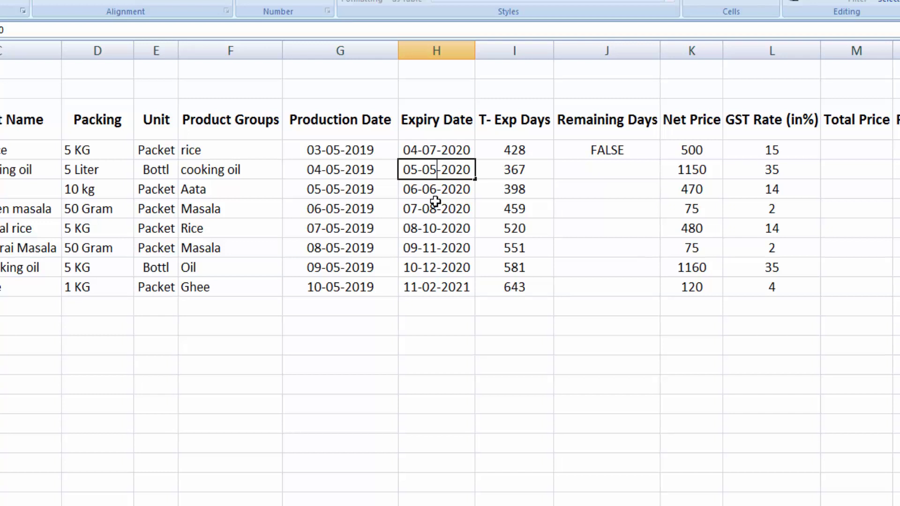
Replace the Remaining Days formula in J4 with =H4-TODAY()
left_click(592, 154)
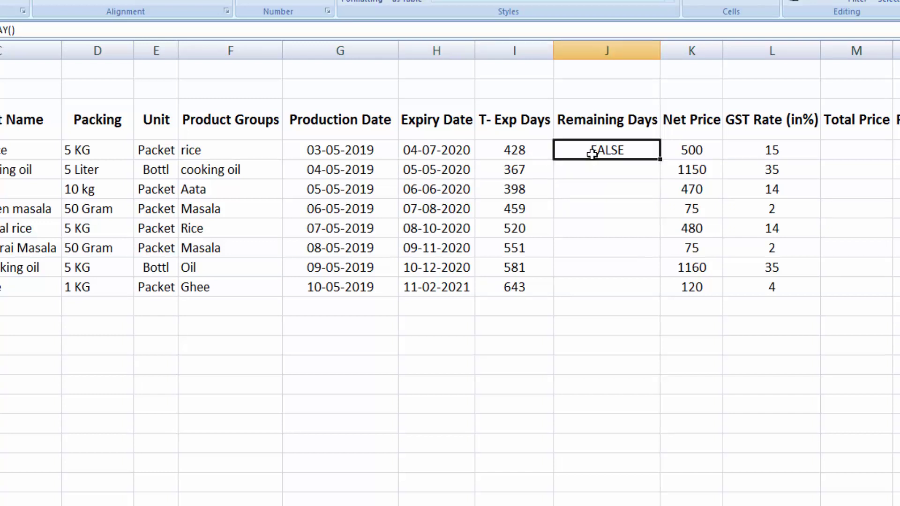
type("=")
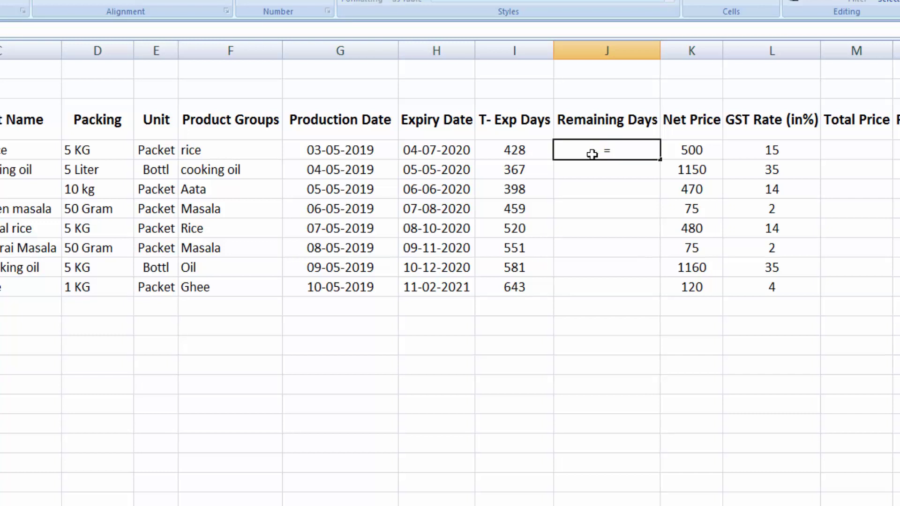
left_click(450, 151)
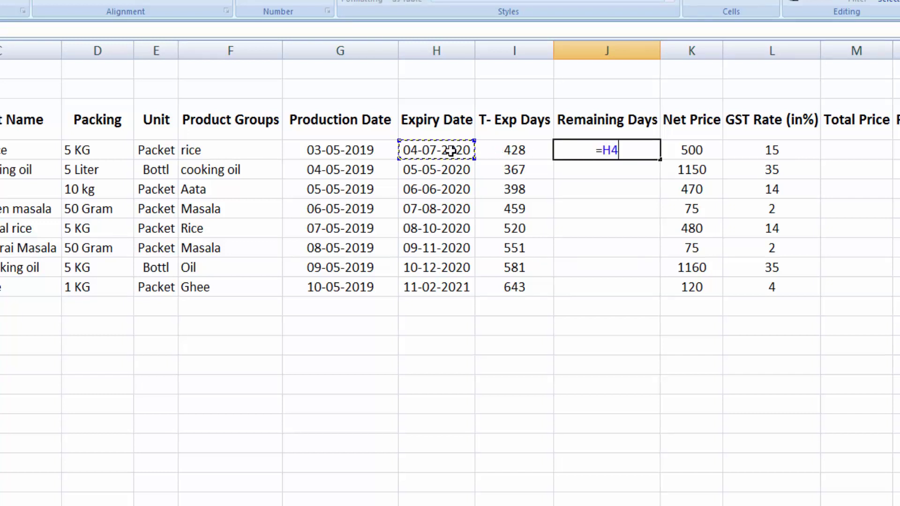
type("-toda")
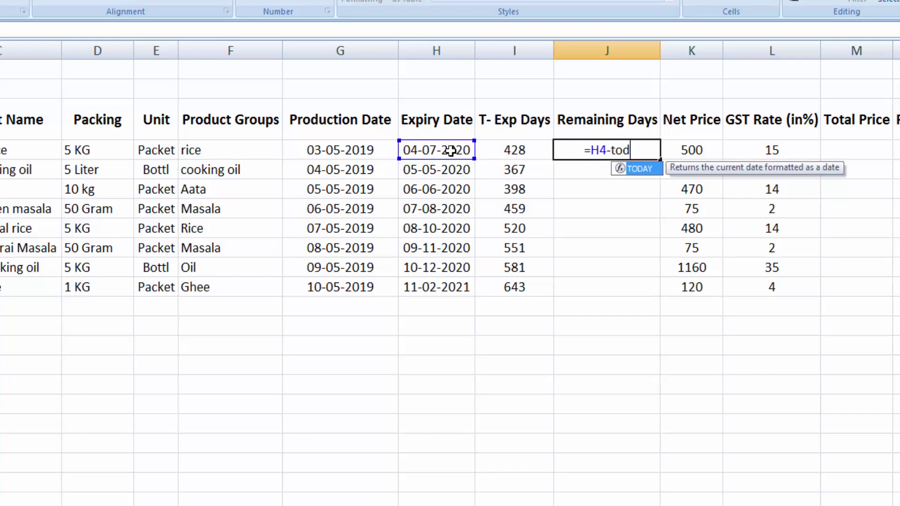
double_click(632, 168)
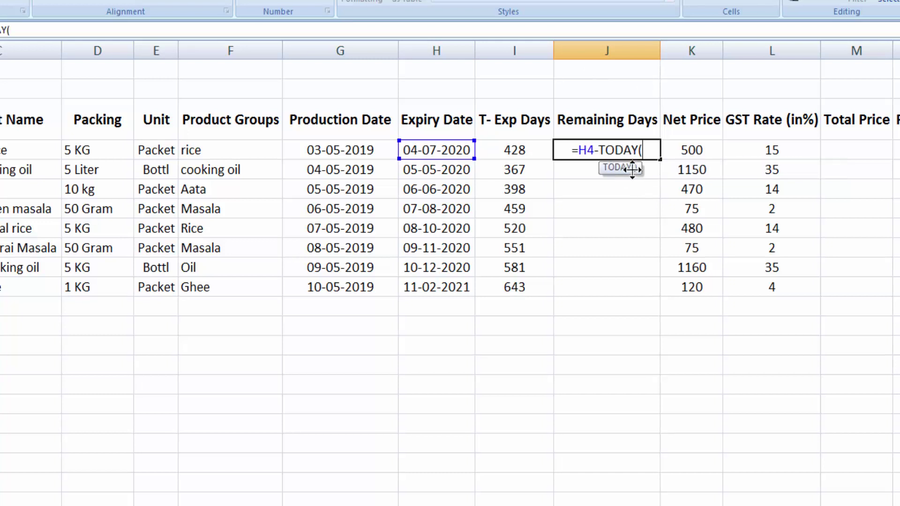
type(")")
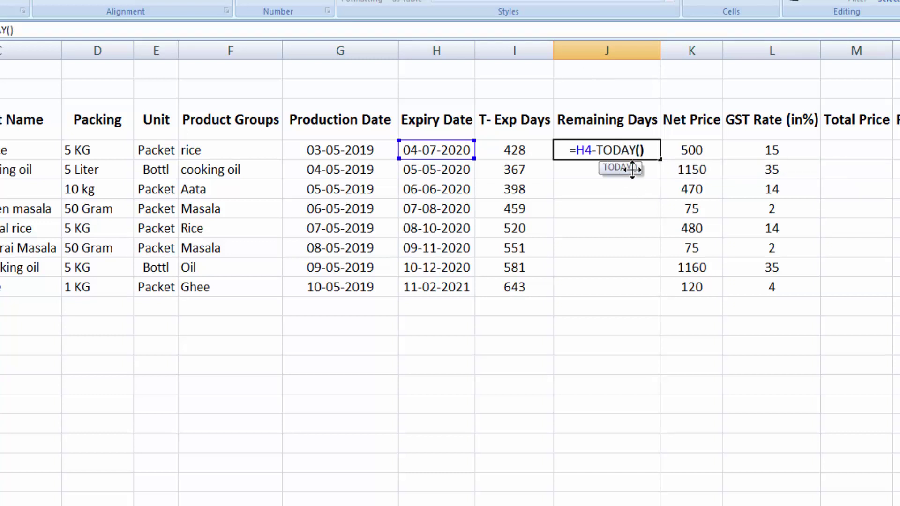
key("Return")
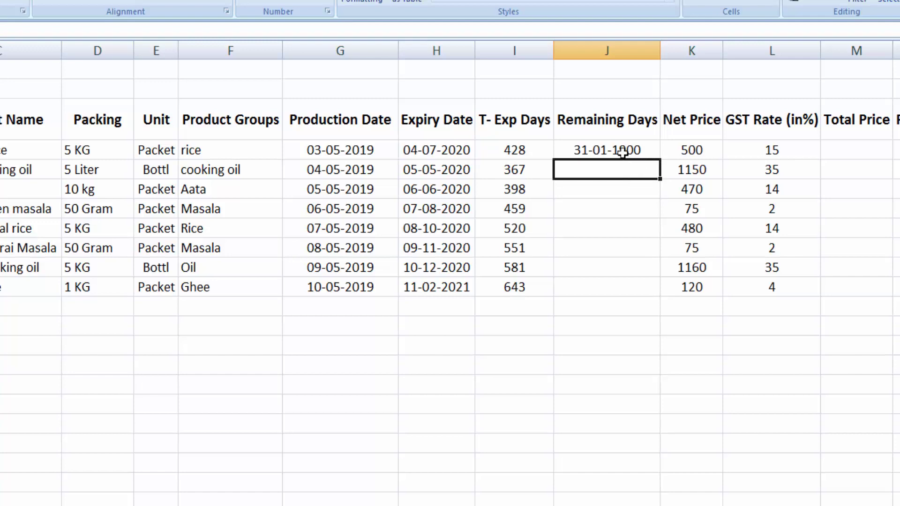
Change the number format of the Remaining Days cell J4 to General
left_click(622, 153)
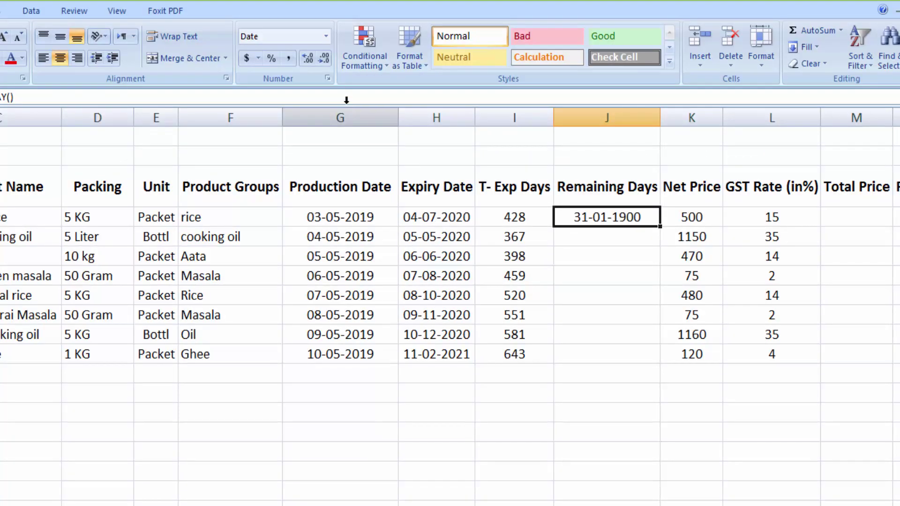
left_click(325, 36)
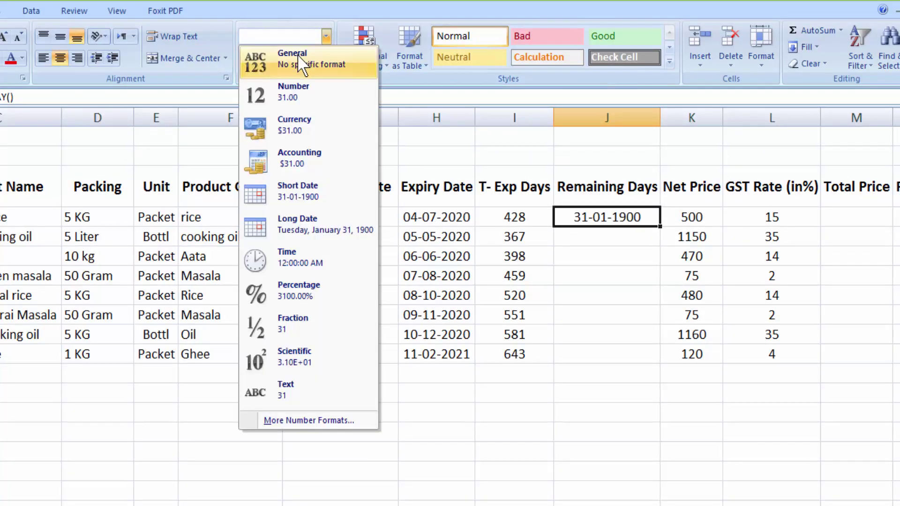
left_click(297, 55)
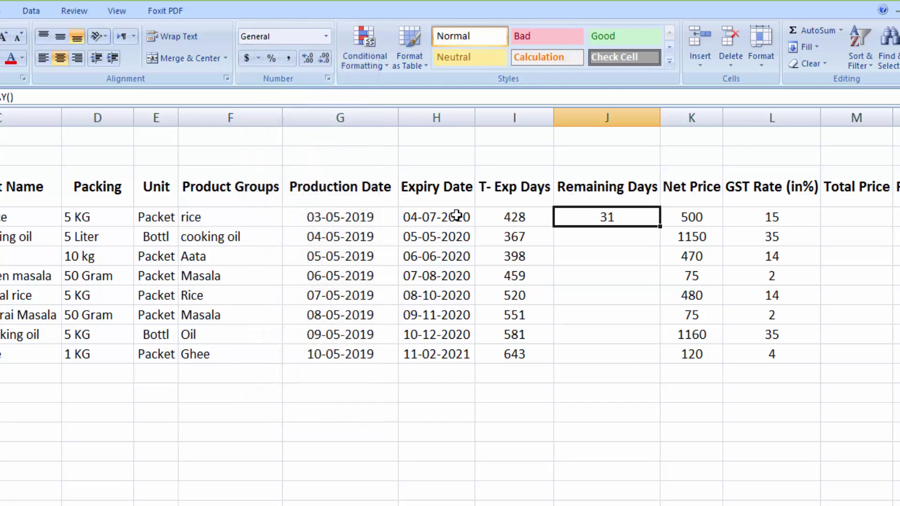
Set the expiry date of the 5 Liter cooking oil in H5 to 05-08-2020
left_click(435, 236)
double_click(436, 236)
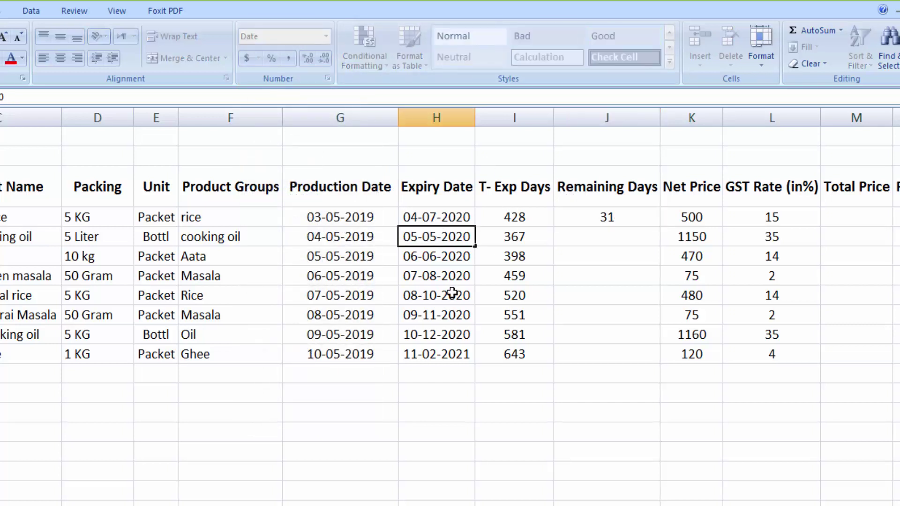
key("BackSpace")
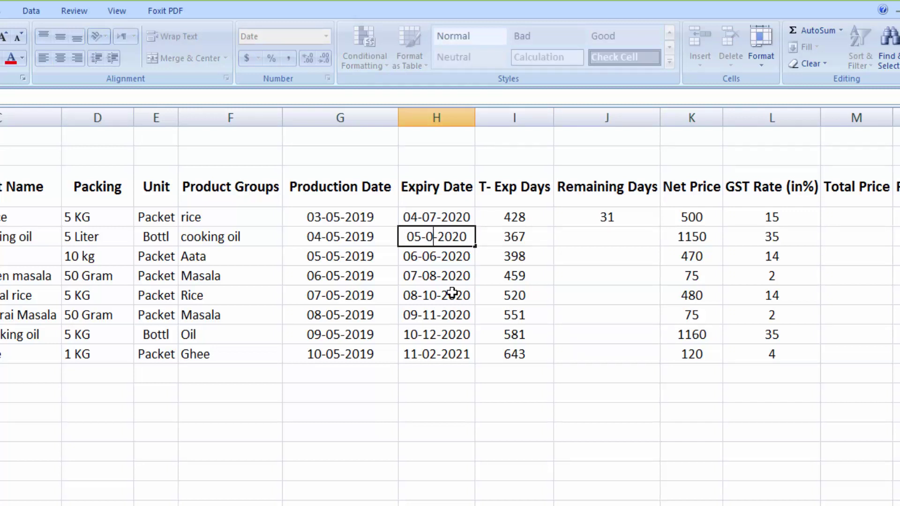
type("8")
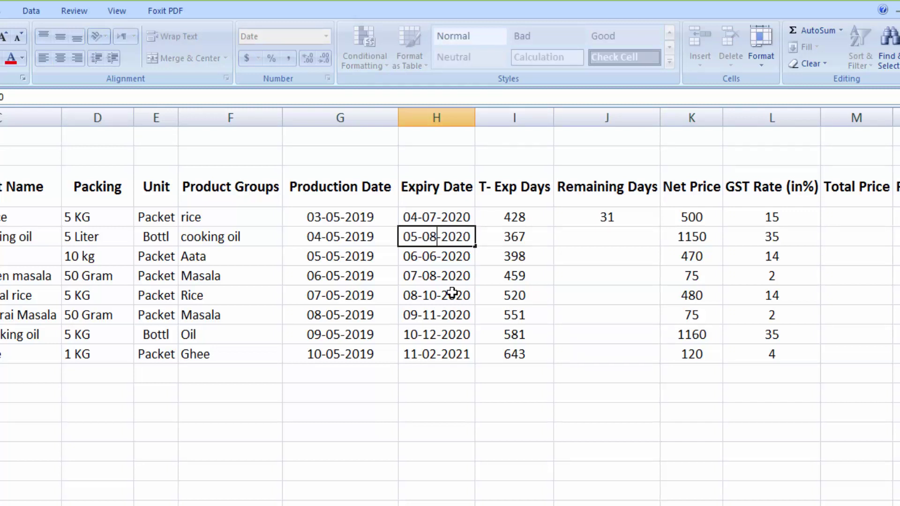
Set the expiry date of the 10 kg Aata product in H6 to 06-10-2020
double_click(439, 257)
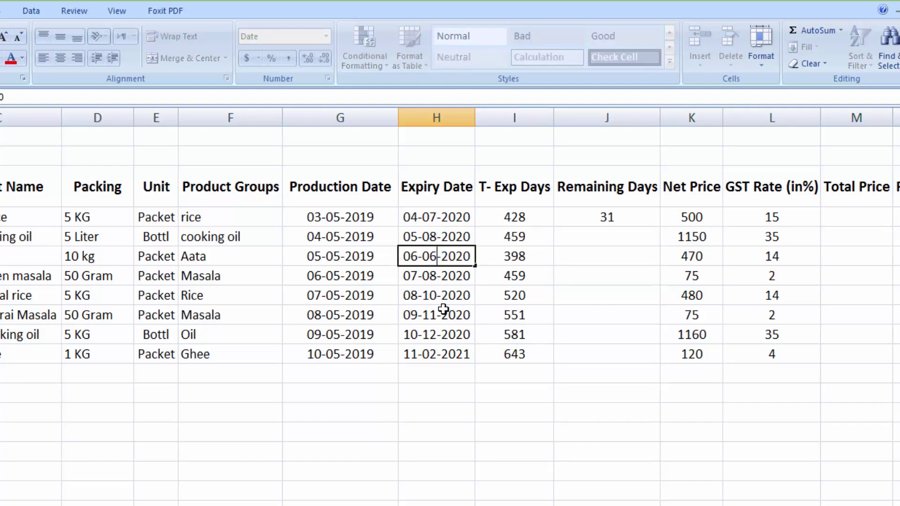
key("BackSpace")
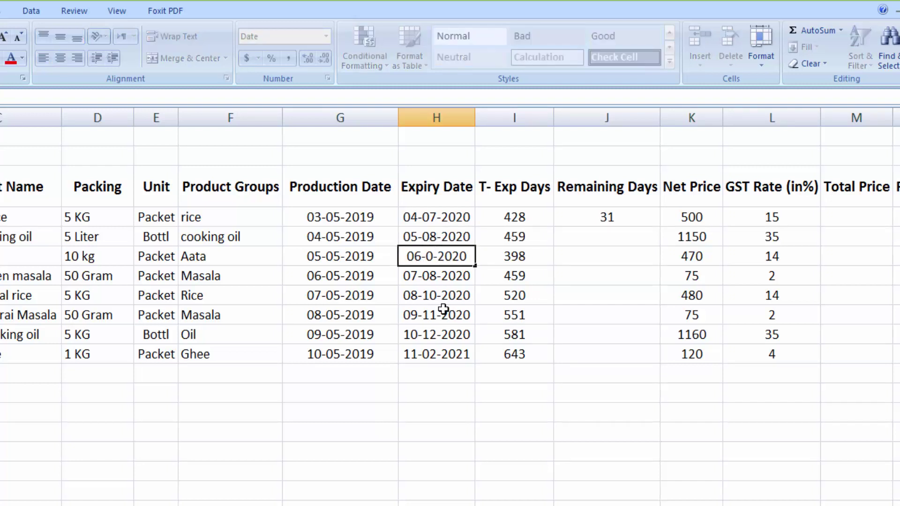
type("10")
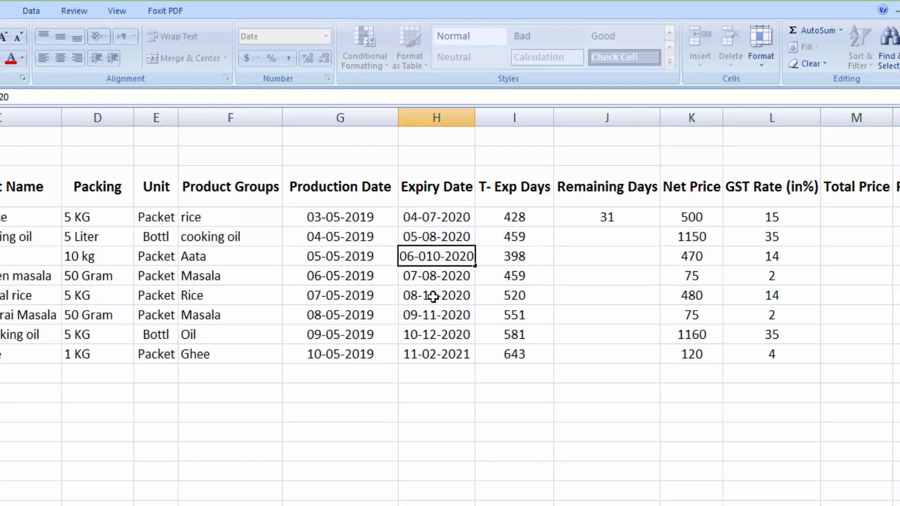
left_click(427, 257)
key("BackSpace")
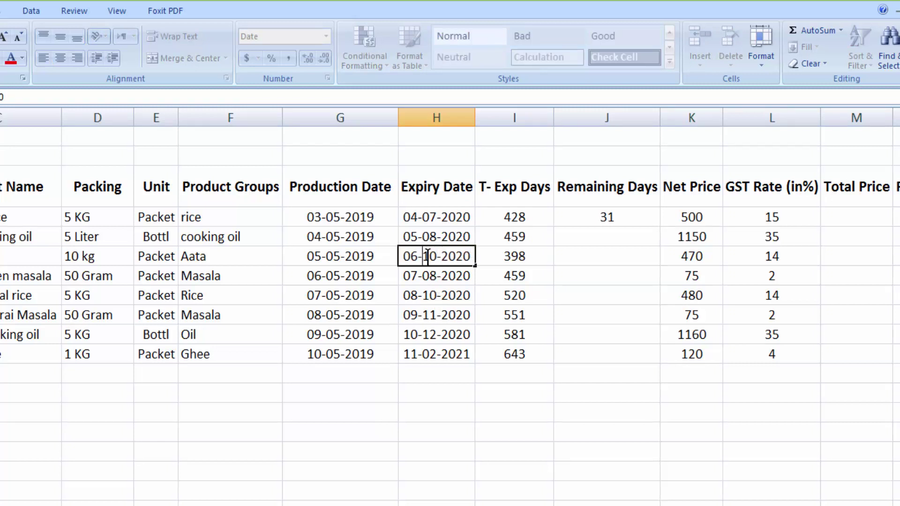
Set the expiry date in H7 to 07-12-2020
double_click(436, 276)
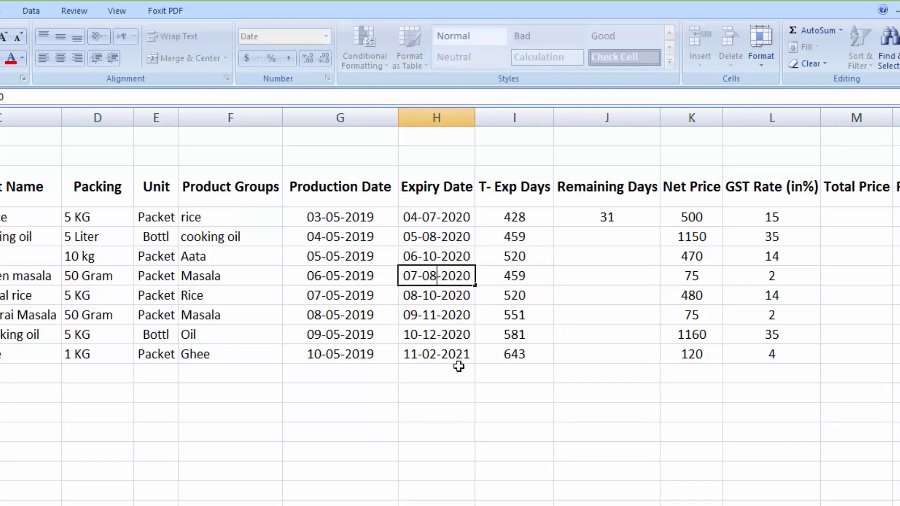
key("BackSpace")
key("BackSpace")
type("12")
Copy the Remaining Days formula from J4 down through J11 for the other products
left_click(655, 223)
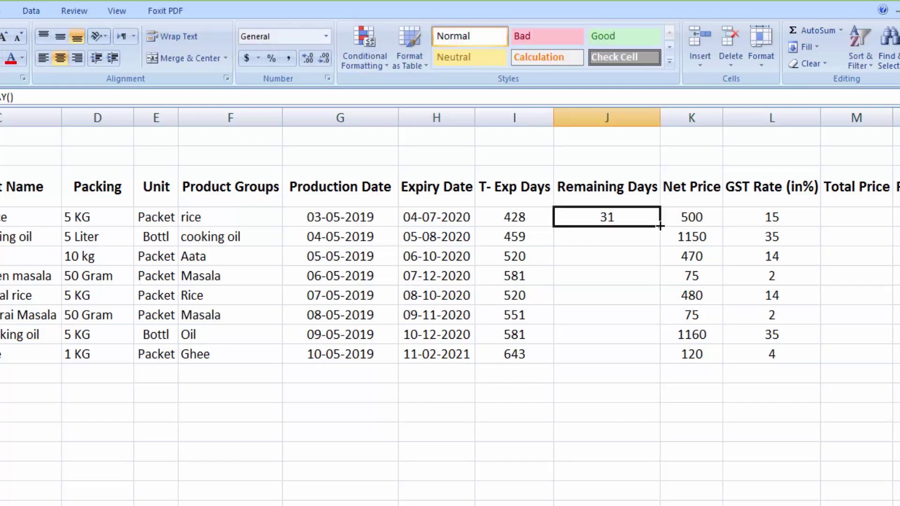
left_click_drag(660, 226, 659, 361)
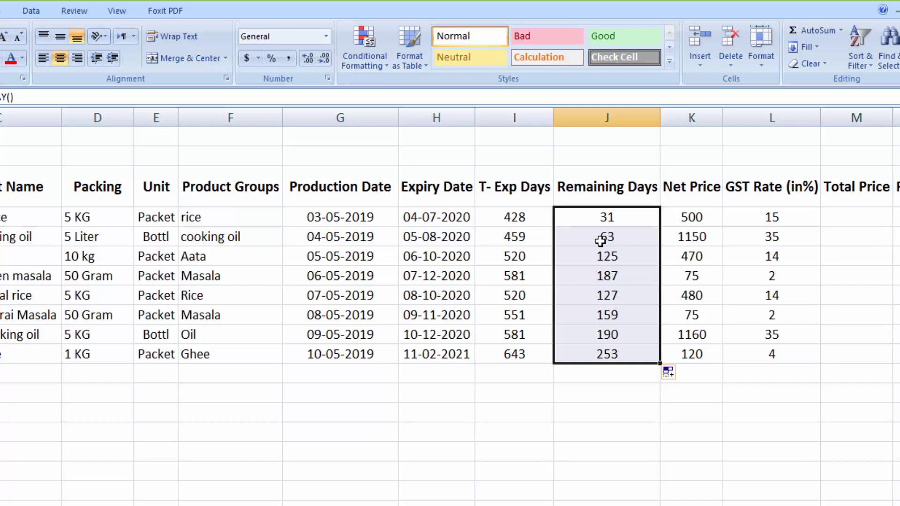
Calculate the GST in L4 with =K4*3% and fill the formula down through L11
left_click(687, 221)
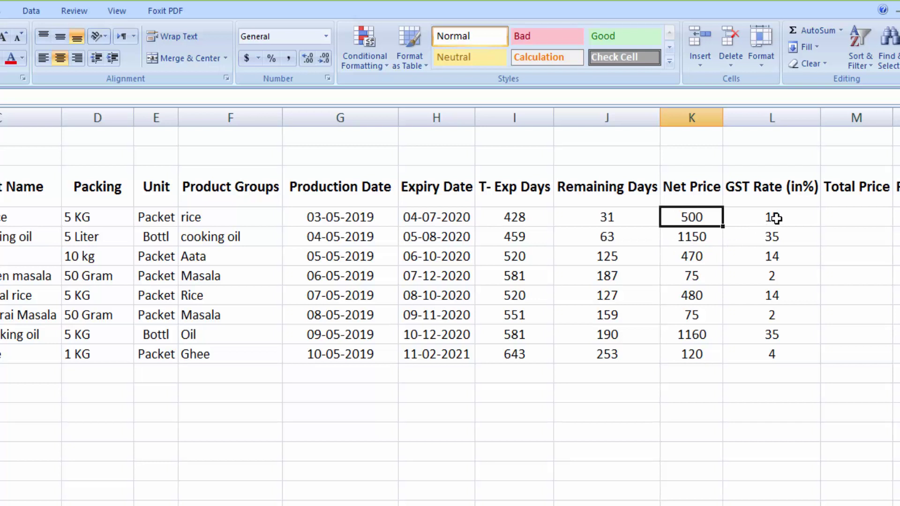
left_click(776, 218)
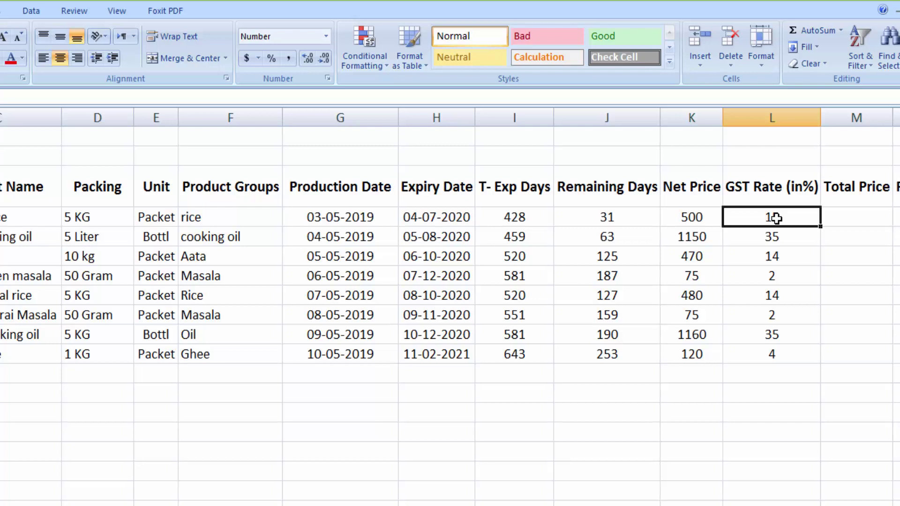
key("BackSpace")
type("=K")
key("Left")
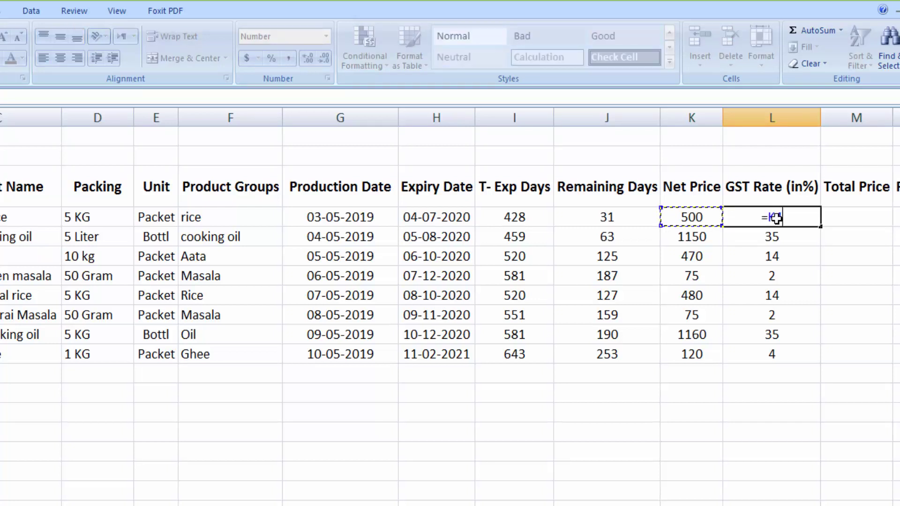
type("*3%")
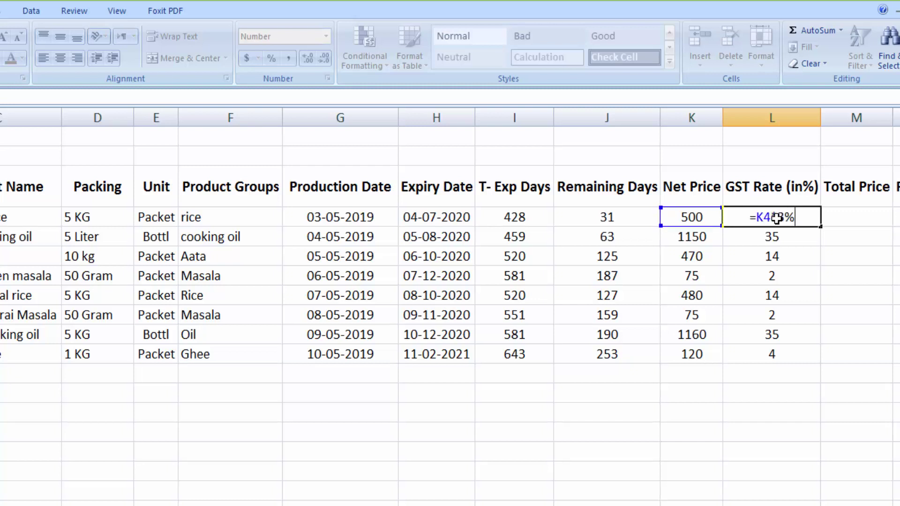
key("Return")
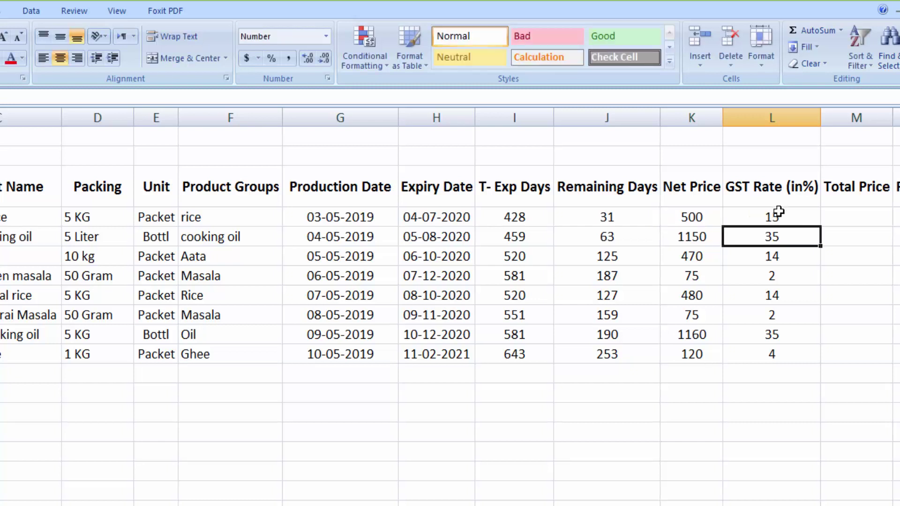
left_click(786, 213)
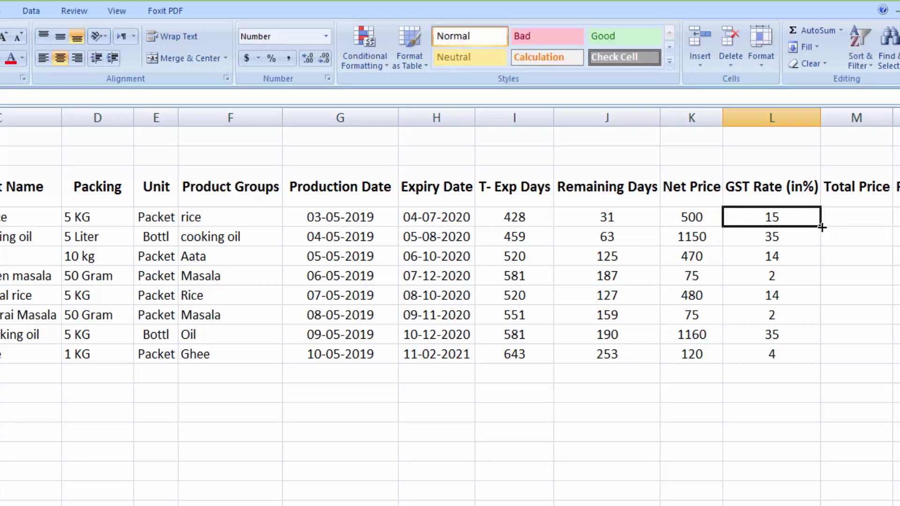
left_click_drag(820, 226, 815, 357)
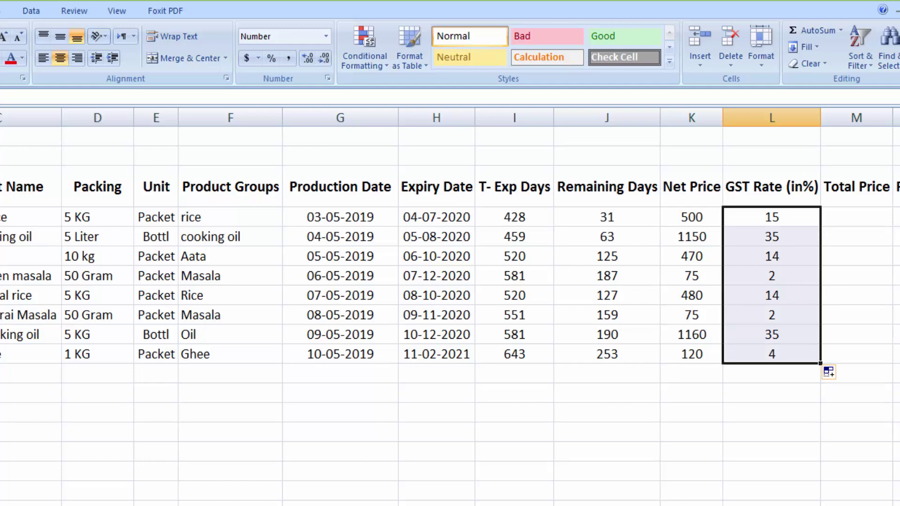
Widen column M, which holds the Total Price
scroll(449, 309, "right", 4)
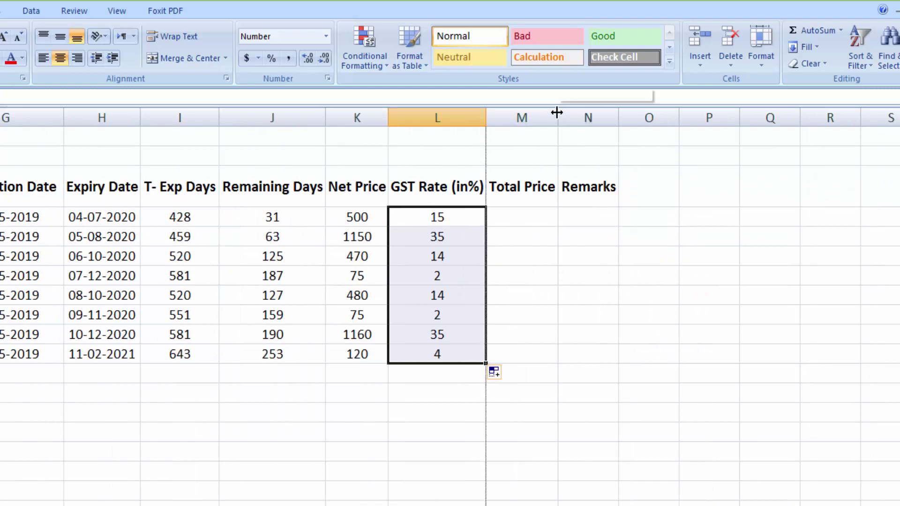
left_click_drag(558, 117, 587, 117)
left_click(538, 219)
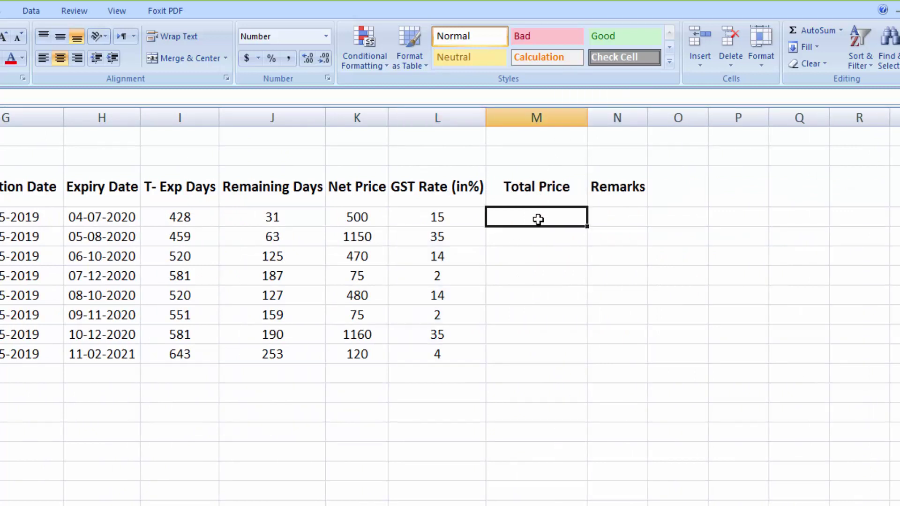
double_click(538, 220)
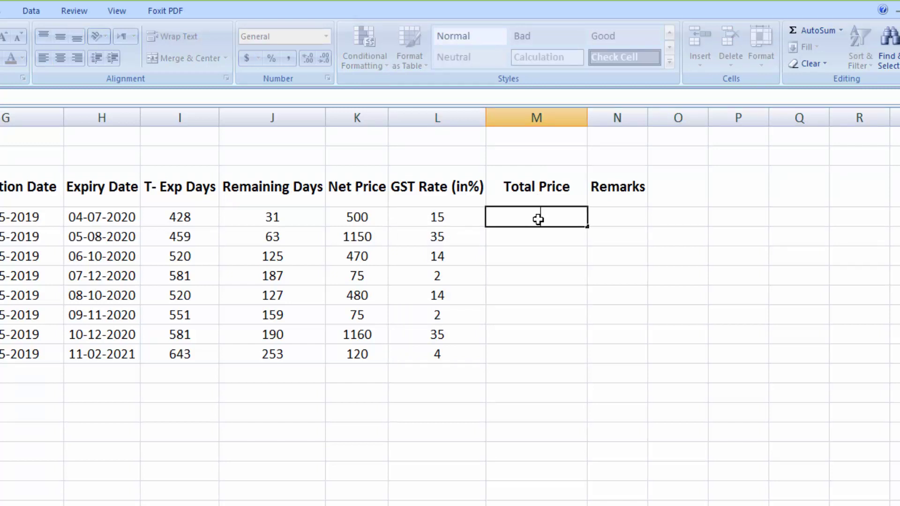
type("=")
left_click(117, 505)
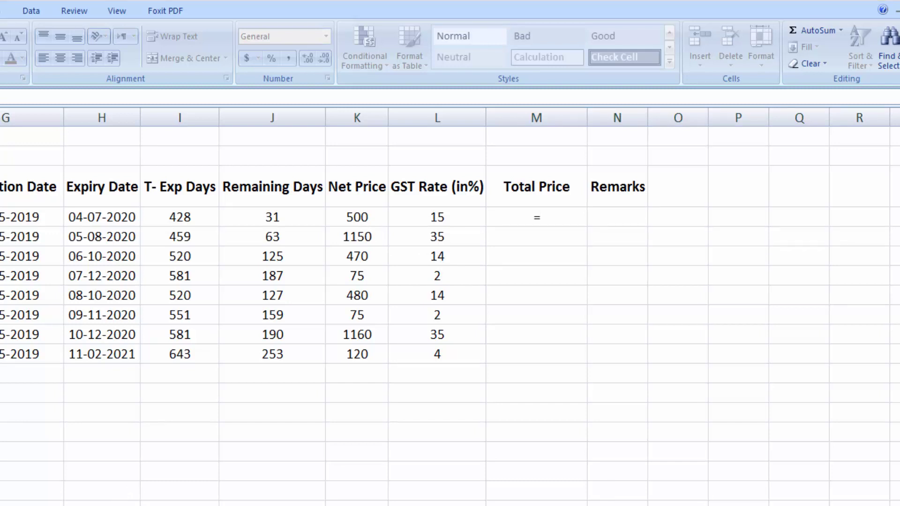
left_click(117, 505)
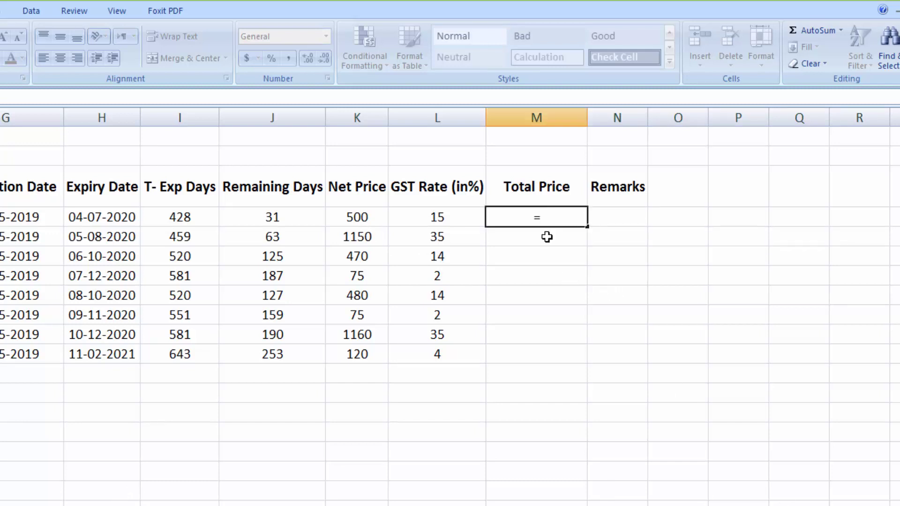
key("BackSpace")
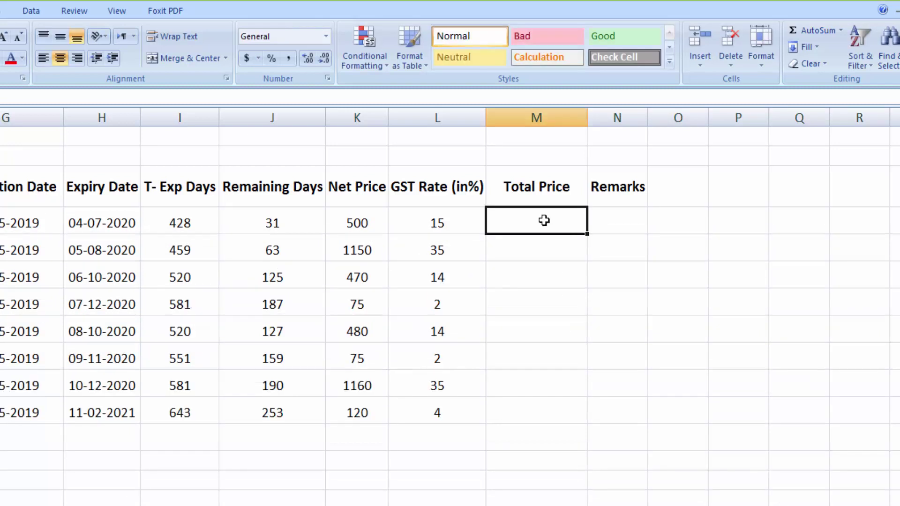
Calculate the Total Price in M4 with =K4/100*L4+K4 and fill the formula down through M11
type("=")
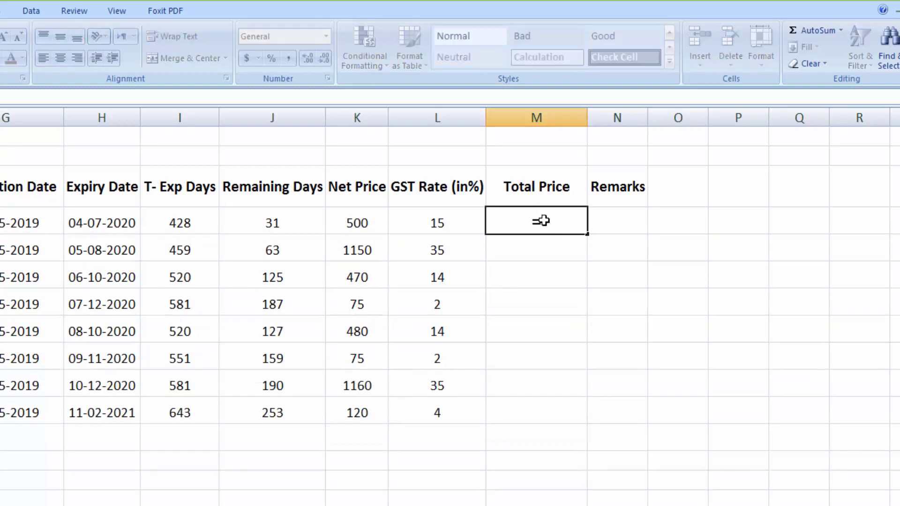
left_click(352, 222)
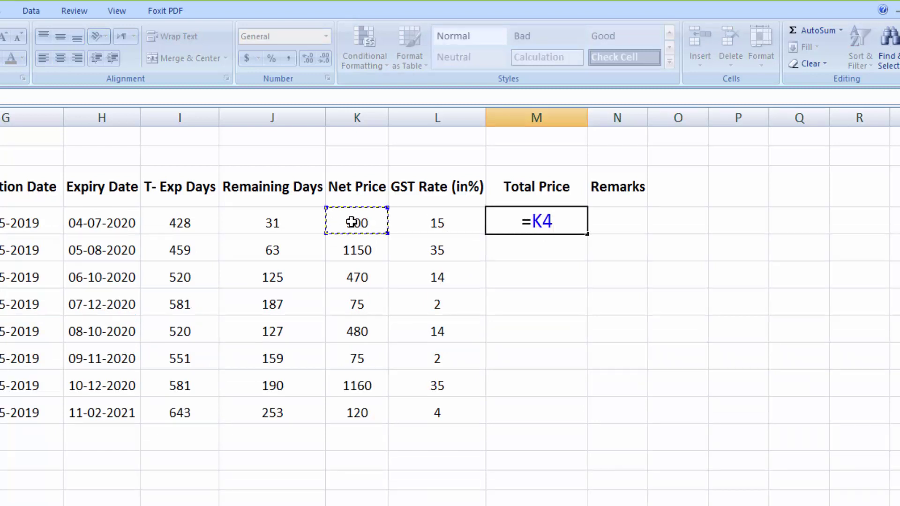
type("/100")
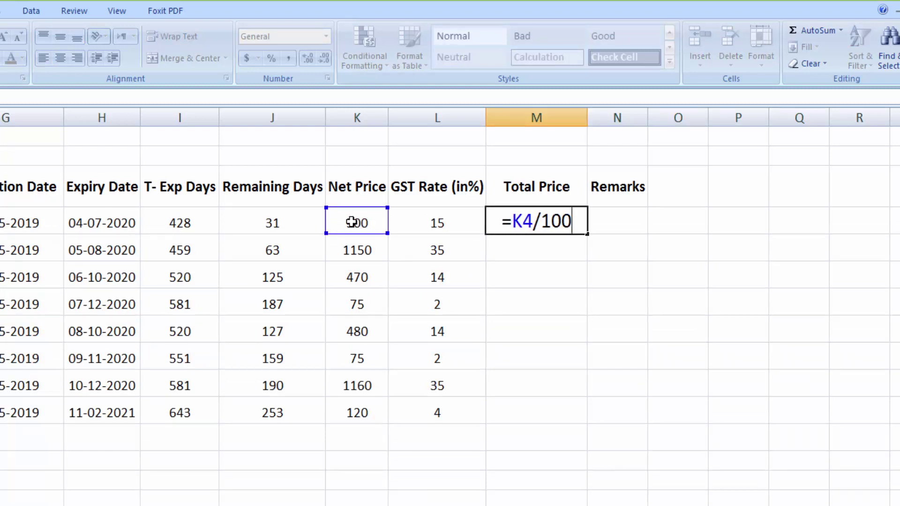
type("*")
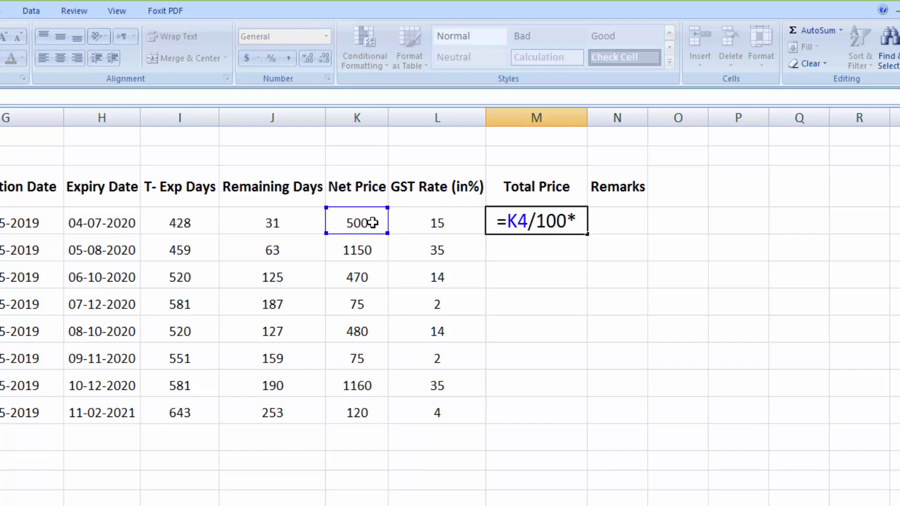
left_click(419, 220)
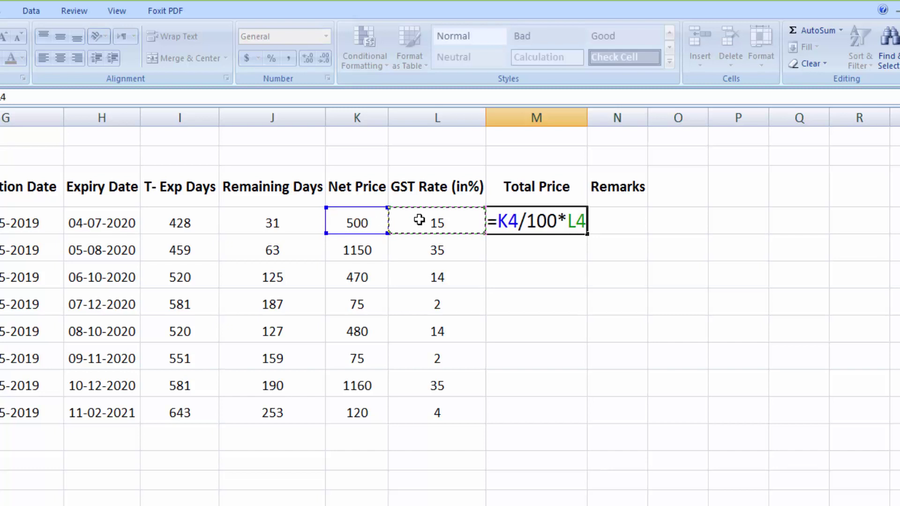
type("+")
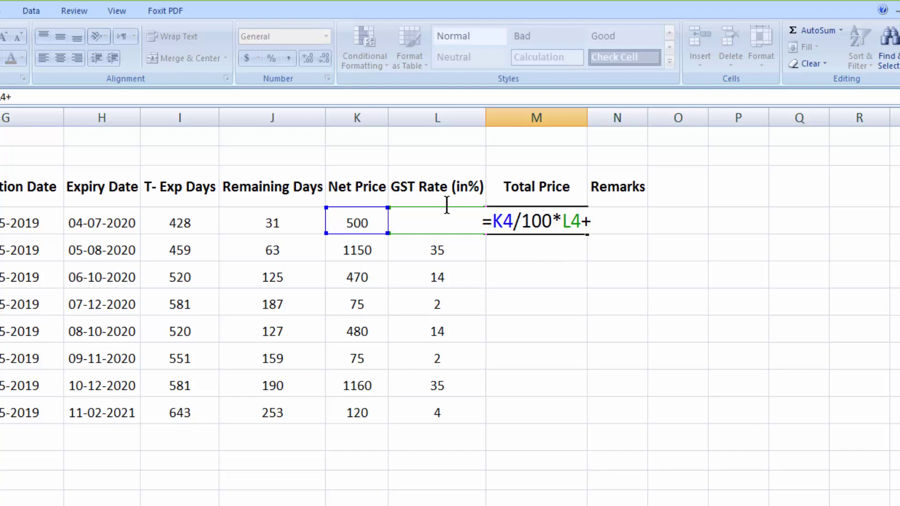
left_click(361, 221)
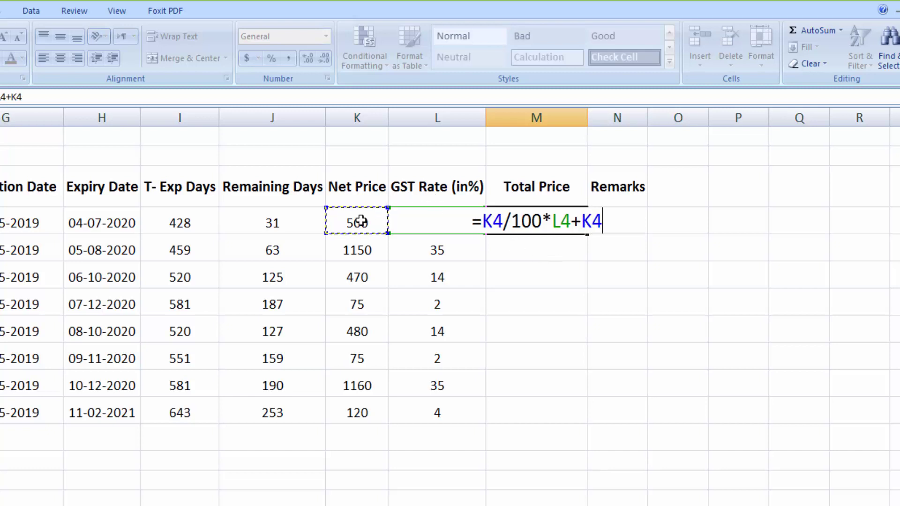
key("Return")
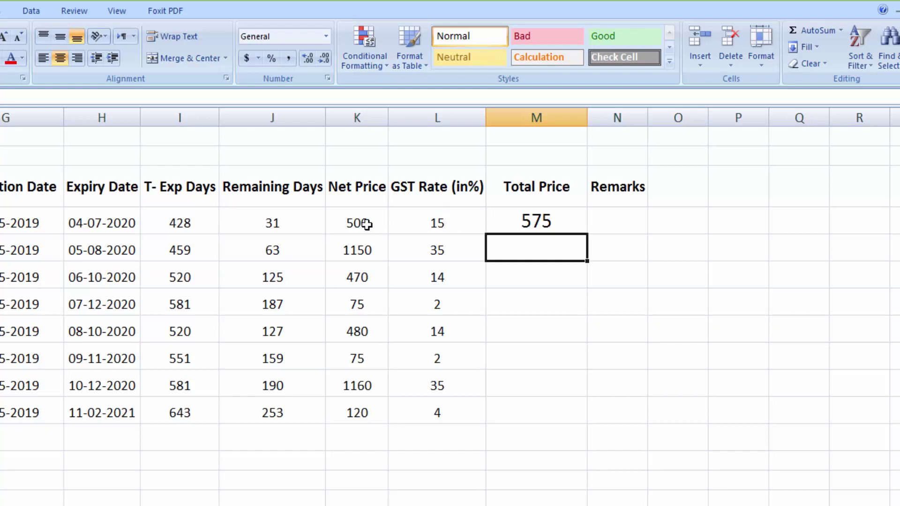
left_click(522, 221)
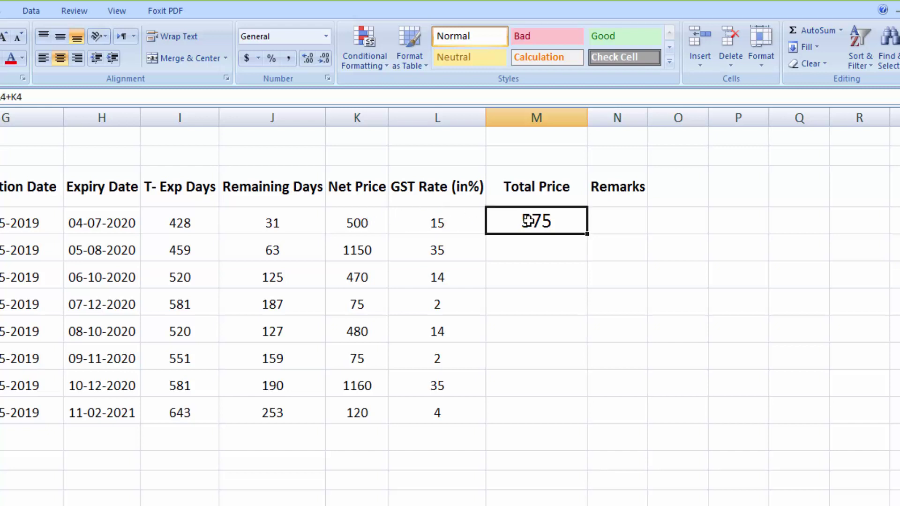
left_click_drag(587, 235, 575, 415)
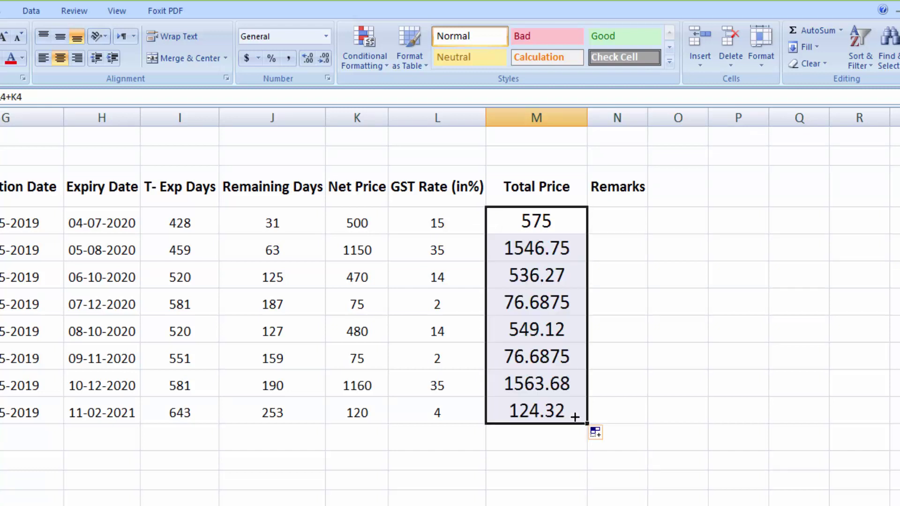
Rename the Net Price column heading in K3 to Price
left_click(359, 183)
type("Price")
key("Tab")
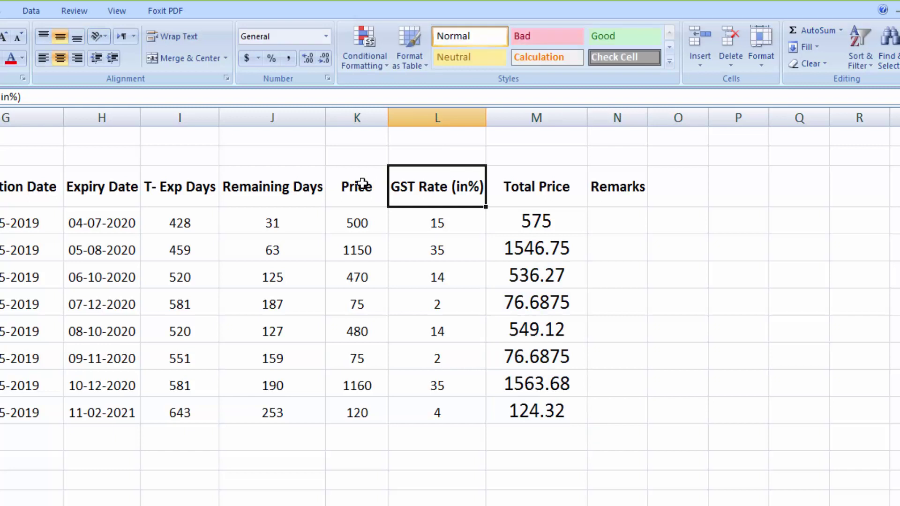
left_click(533, 182)
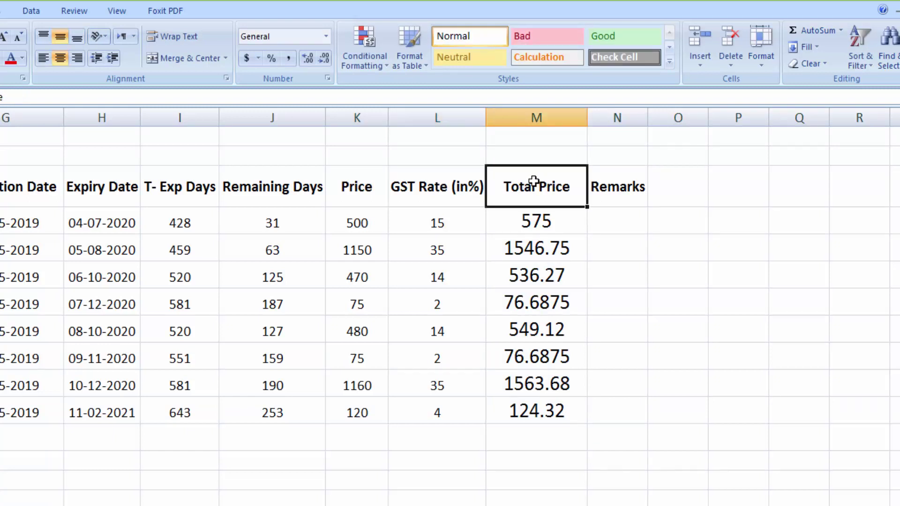
Rename the Total Price heading in M3 to Net Price and format M4:M11 as 12-point numbers with one decimal place
double_click(533, 182)
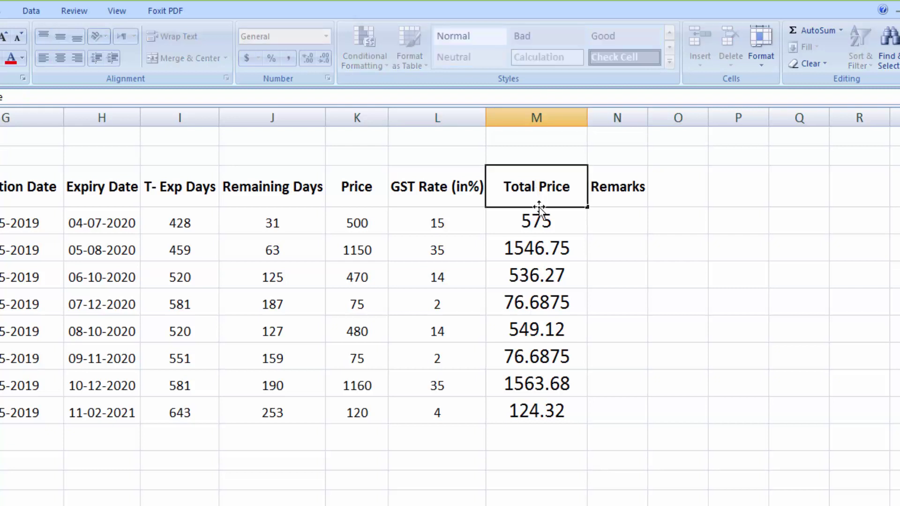
key("BackSpace")
key("BackSpace")
key("BackSpace")
key("BackSpace")
key("BackSpace")
type("Net")
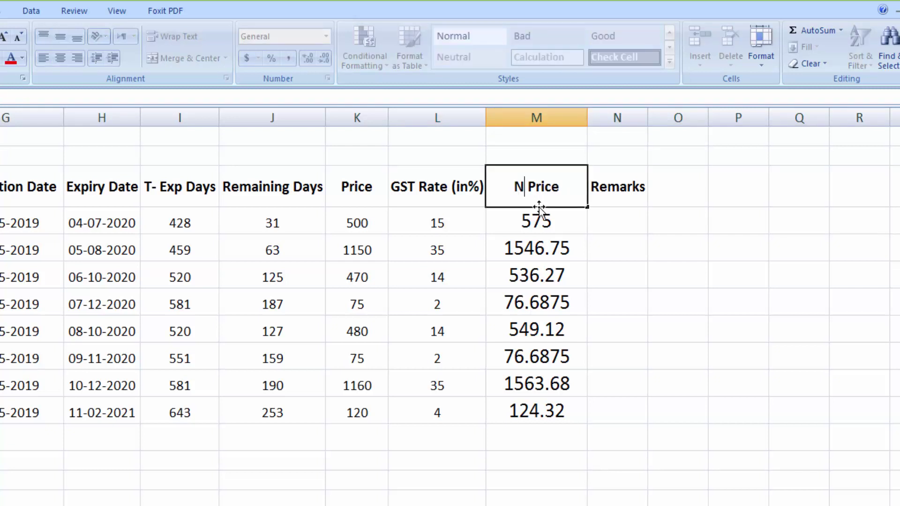
key("Tab")
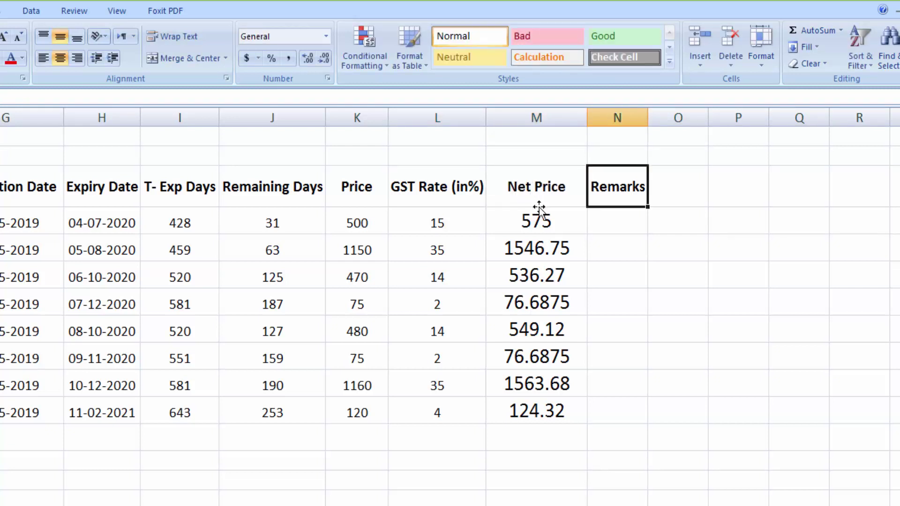
left_click_drag(539, 206, 536, 217)
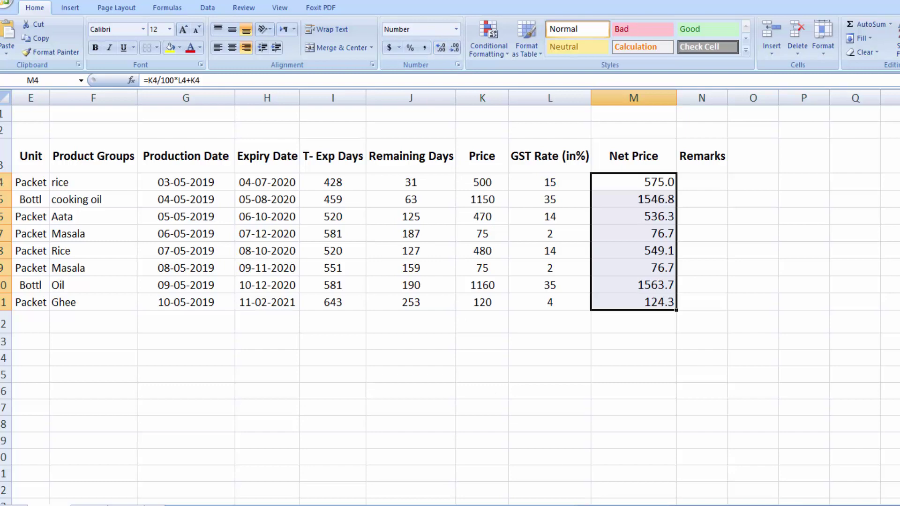
Apply all borders and a thick box border to the whole product table in A3:N11
left_click(595, 505)
left_click(595, 505)
left_click(595, 505)
left_click(595, 505)
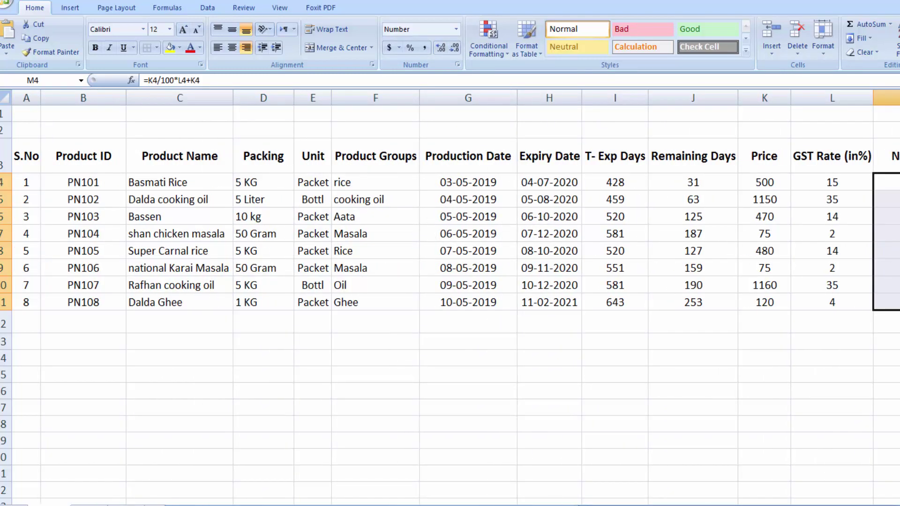
left_click_drag(28, 156, 865, 304)
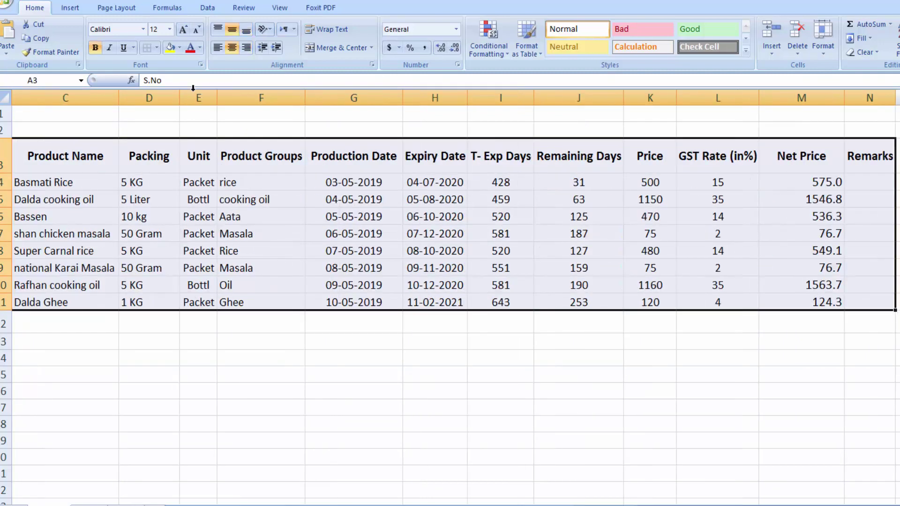
left_click(157, 48)
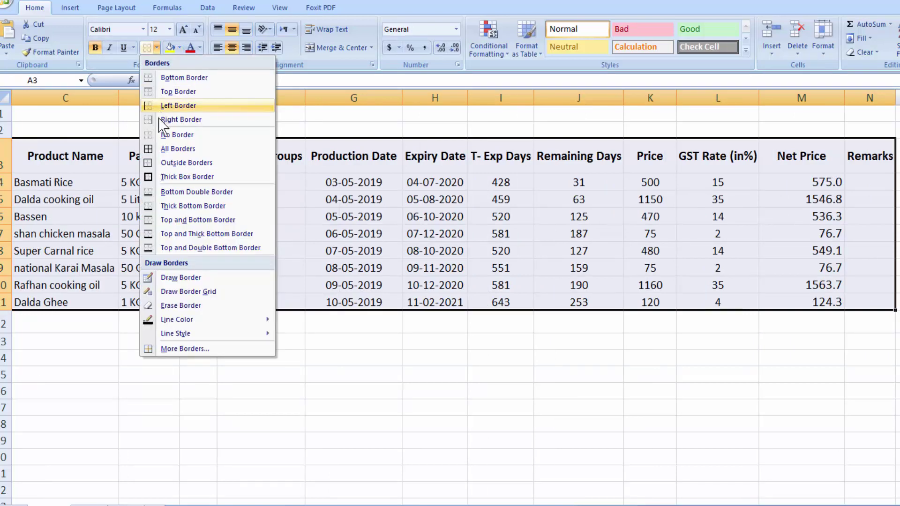
left_click(164, 149)
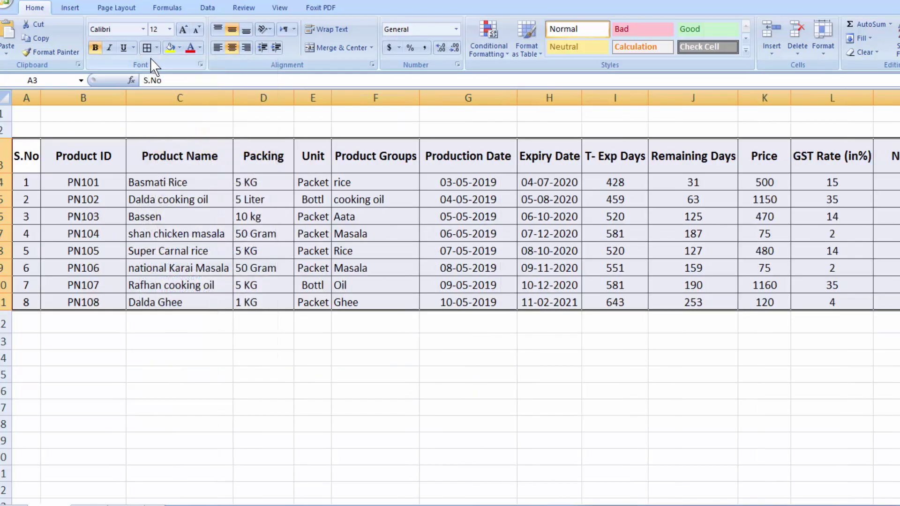
left_click(157, 48)
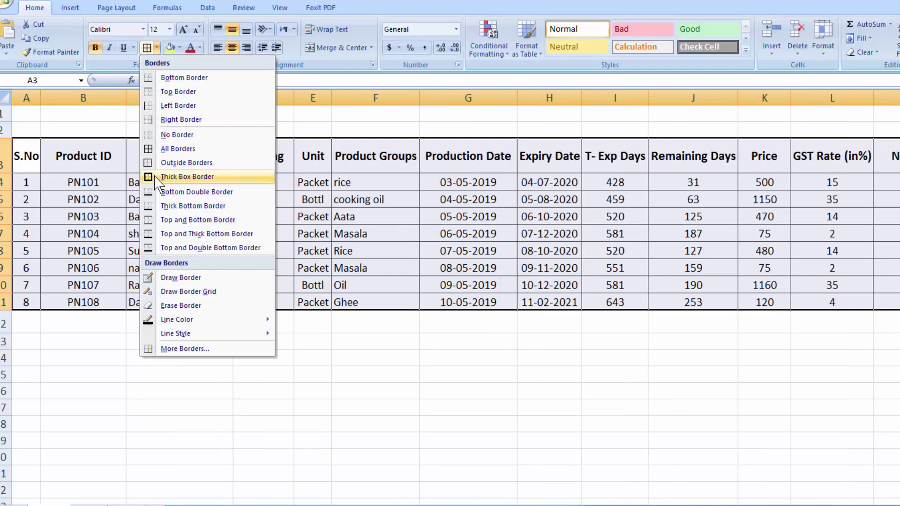
left_click(181, 173)
Underline the column headings in A3:N3, keeping them bold and centred
left_click_drag(28, 156, 855, 161)
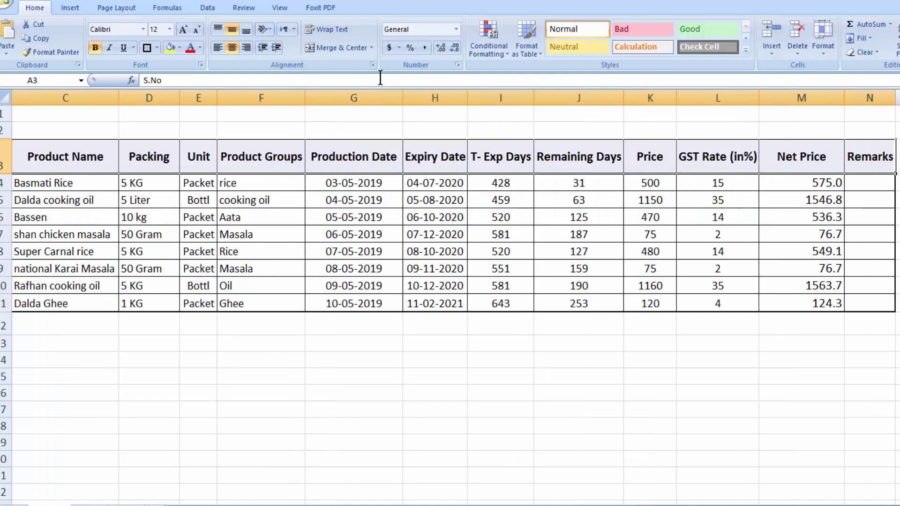
left_click(98, 49)
left_click(98, 49)
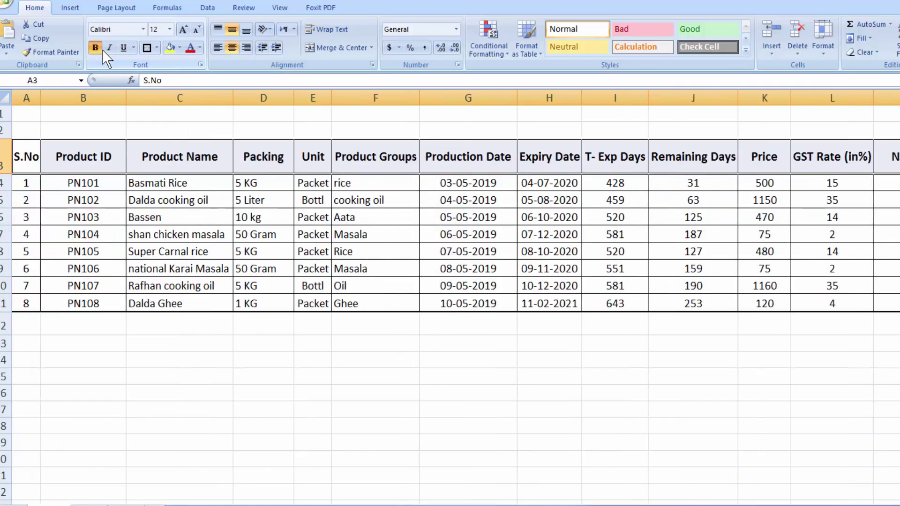
left_click(234, 30)
left_click(233, 30)
left_click(234, 47)
left_click(235, 46)
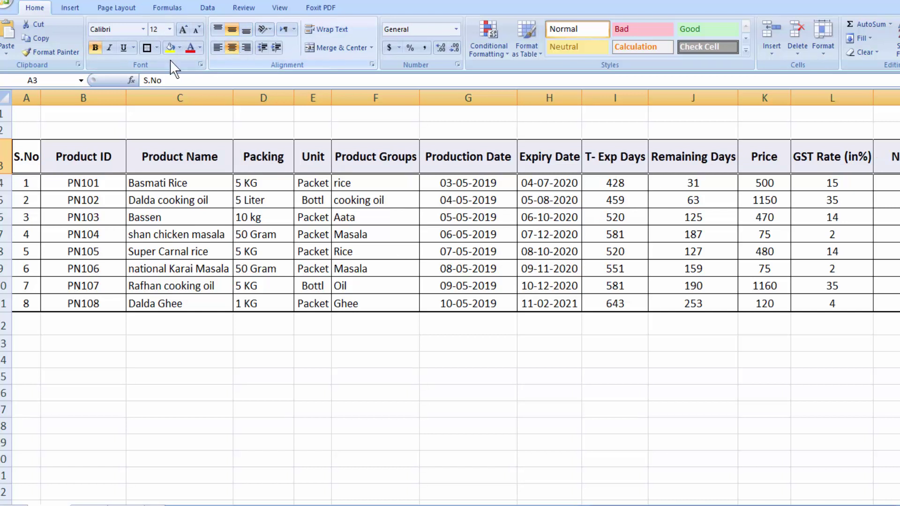
left_click(124, 48)
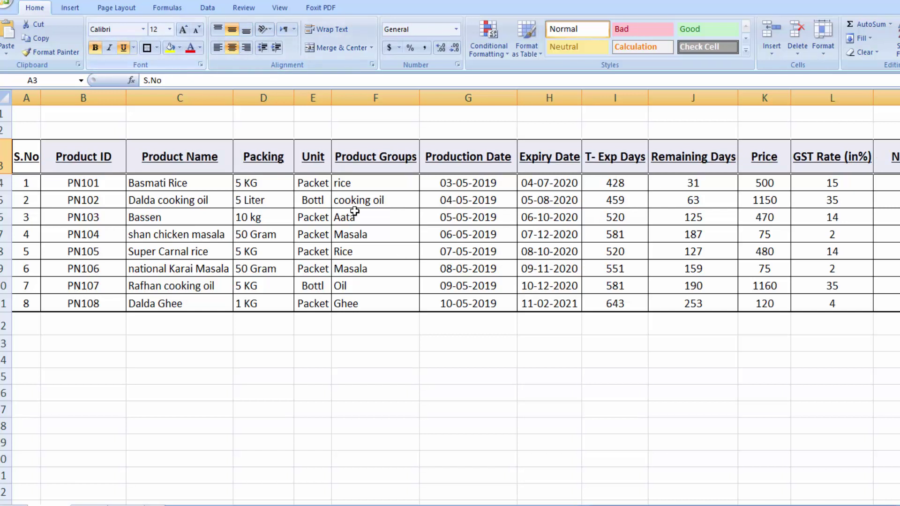
left_click(460, 325)
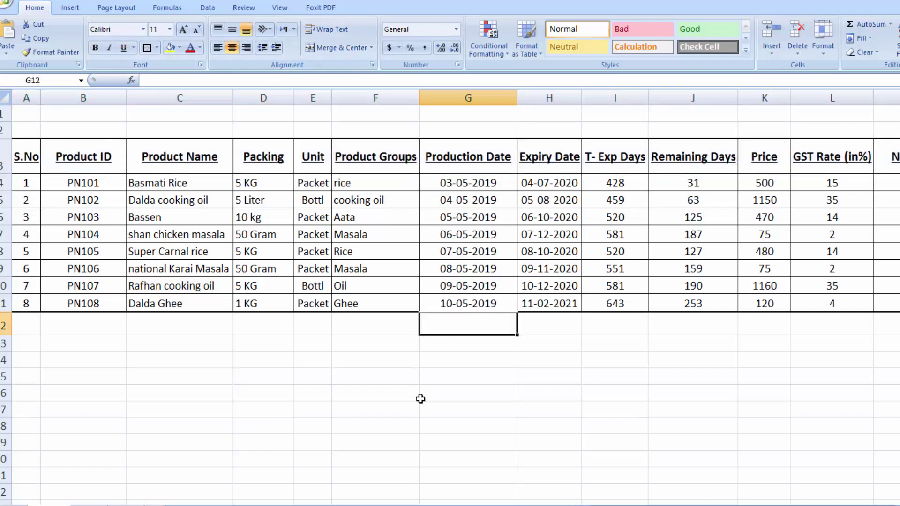
Enter serial numbers 1 and 2 in A4 and A5 and fill the series down through A11
left_click(36, 185)
double_click(37, 186)
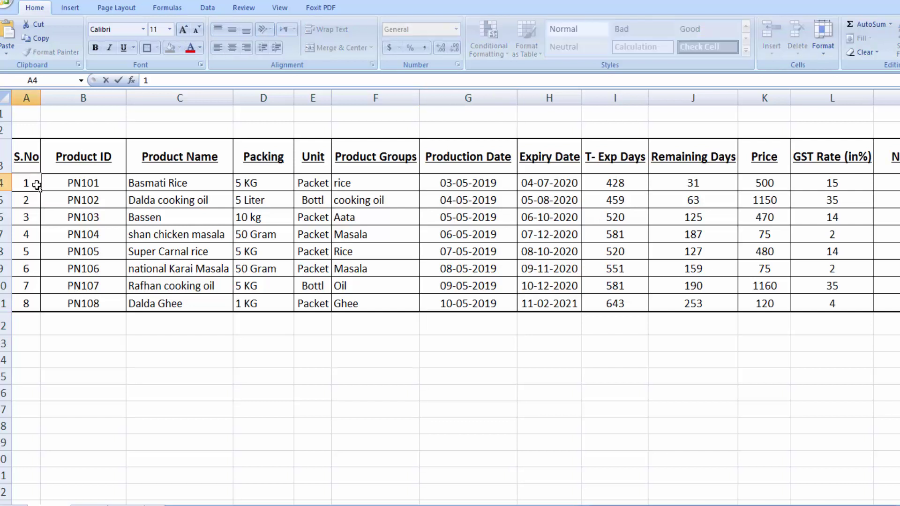
key("Return")
key("F2")
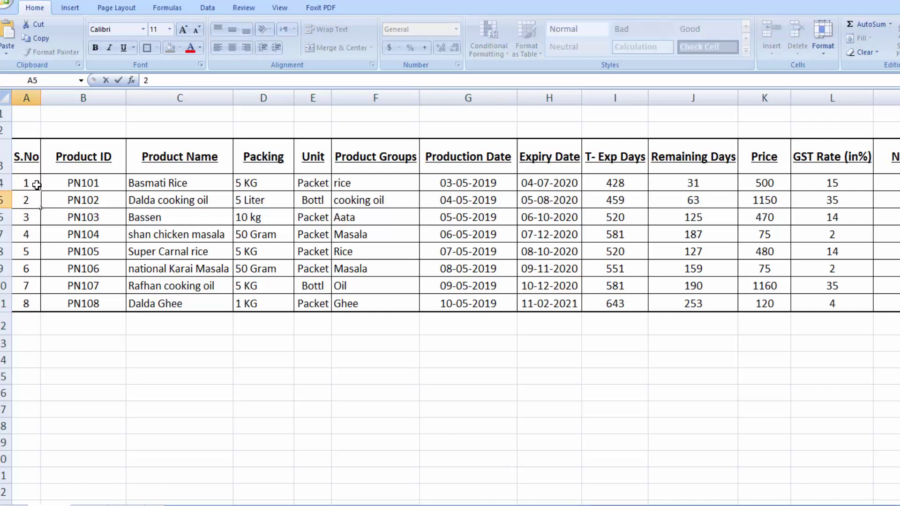
key("Return")
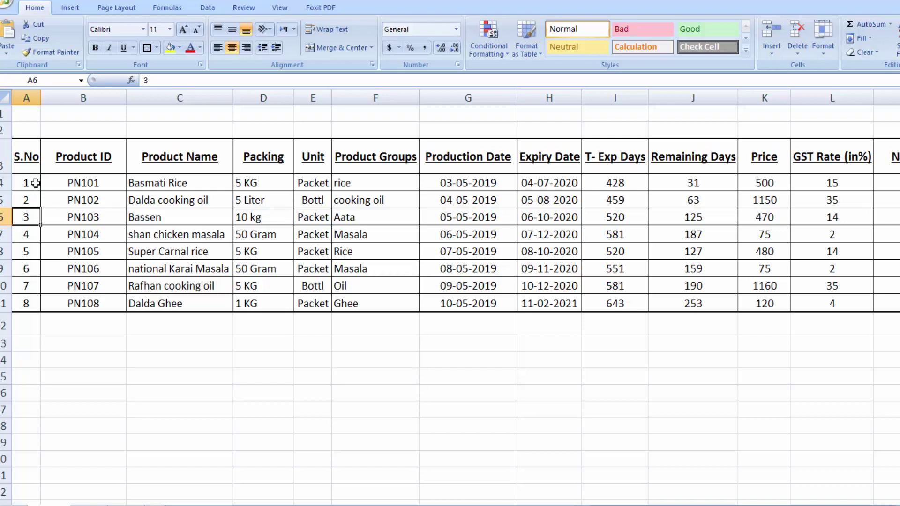
left_click_drag(36, 183, 38, 302)
Enter product IDs PN101 in B4 and PN102 in B5 and fill the series down through B11
left_click(94, 184)
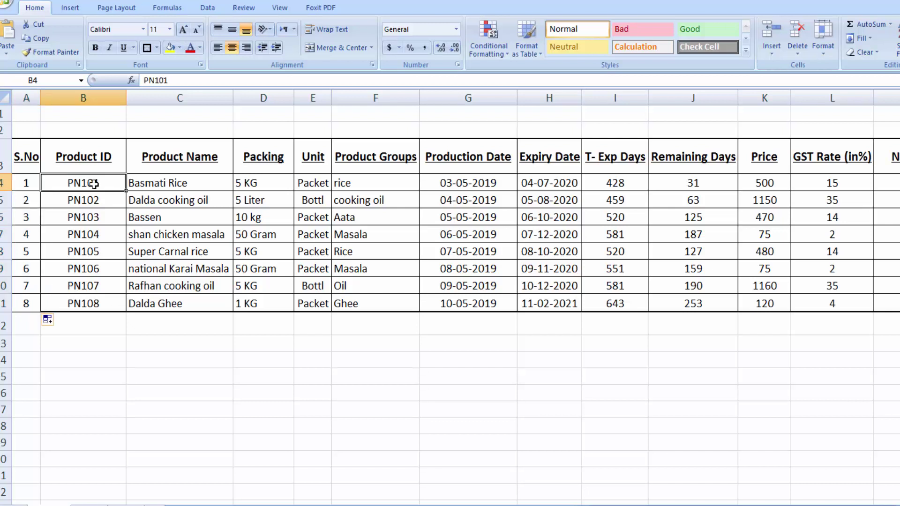
type("P")
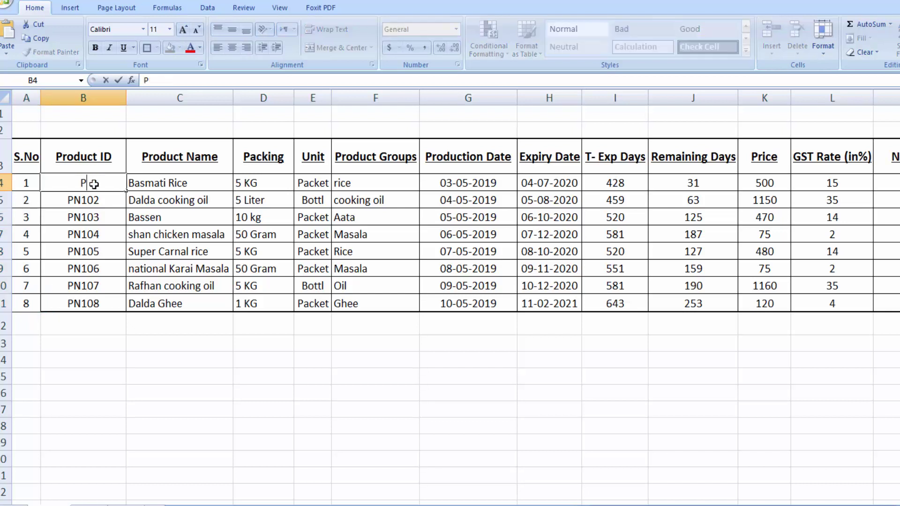
type("N101")
key("Return")
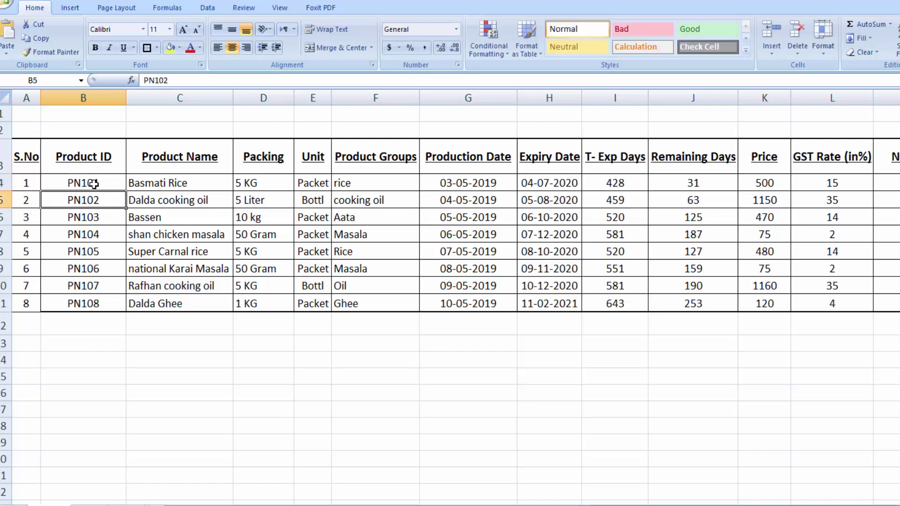
type("PN10")
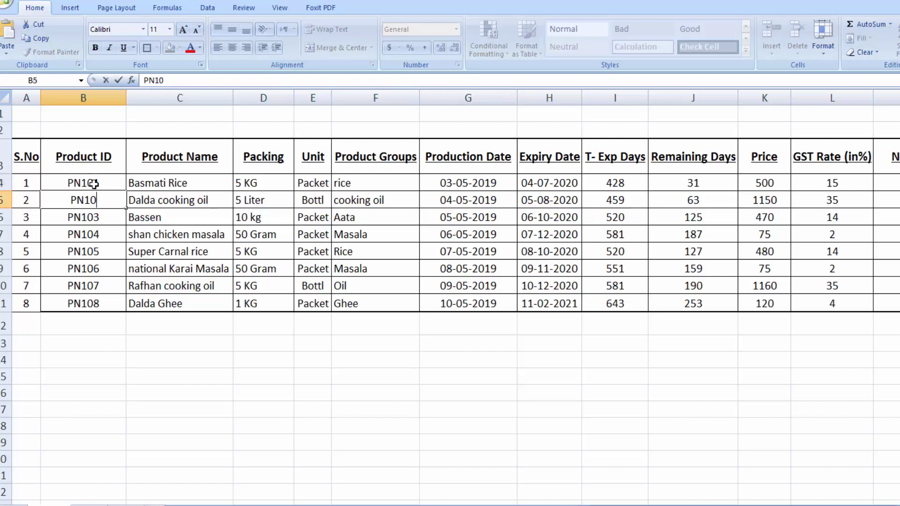
type("2")
key("Return")
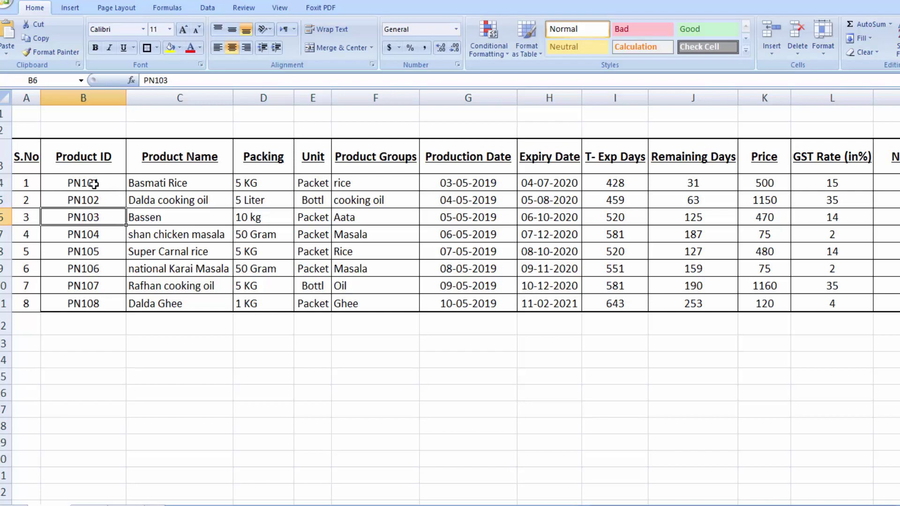
double_click(93, 184)
left_click_drag(94, 184, 120, 314)
left_click(93, 212)
left_click(235, 384)
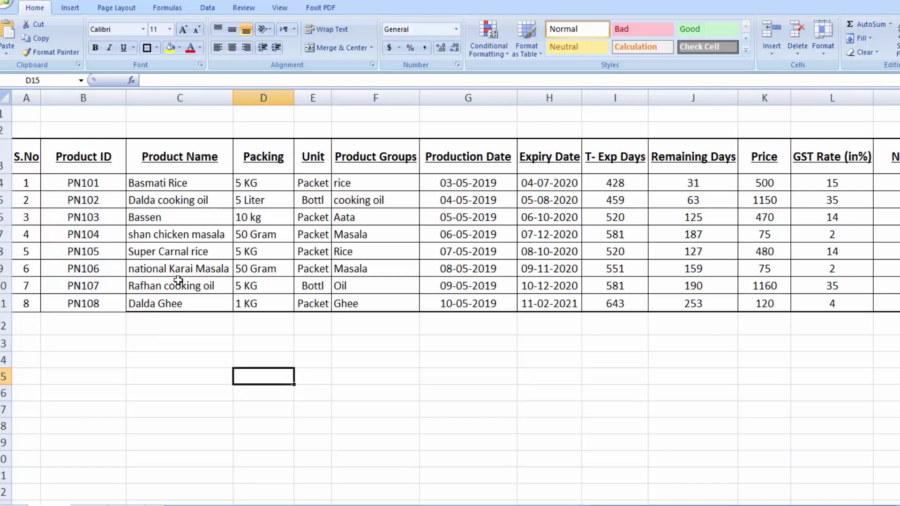
Preview the 14-Mar-01 date format for the production dates in G4:G11 without applying it
left_click(466, 183)
left_click_drag(472, 270, 473, 298)
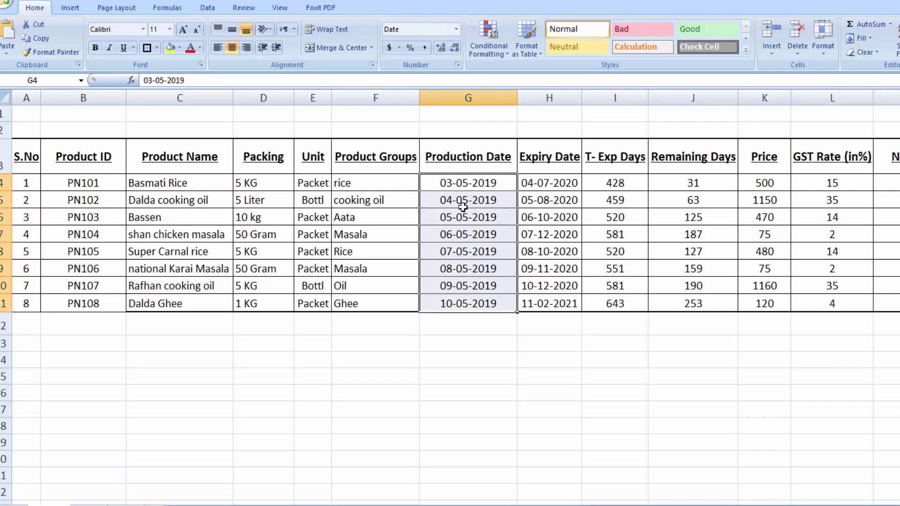
right_click(463, 206)
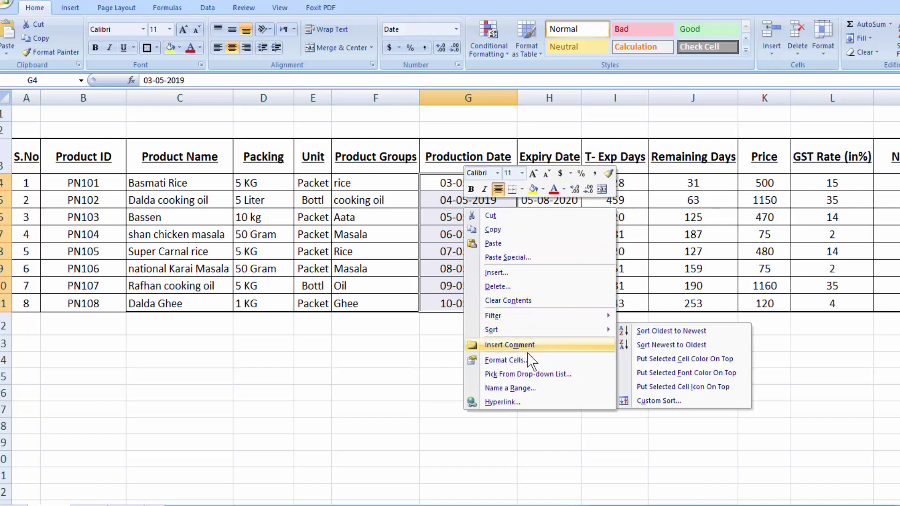
left_click(504, 360)
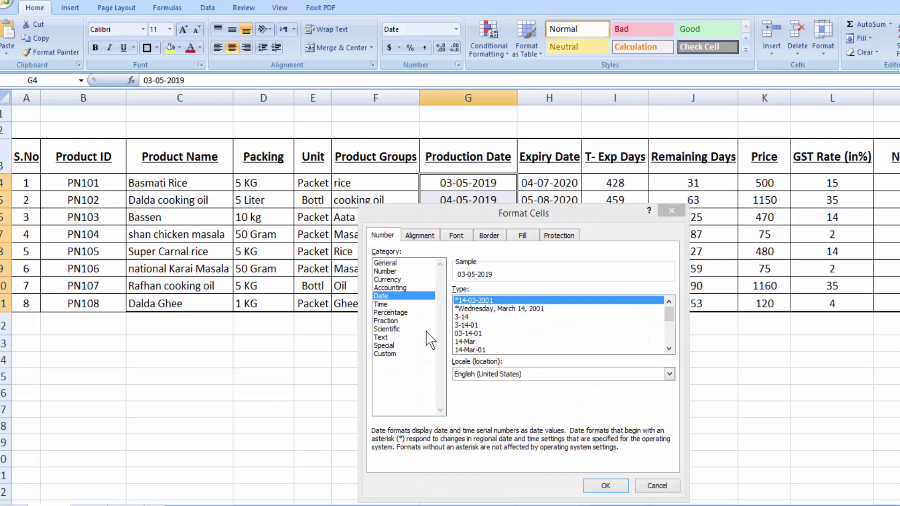
left_click(471, 350)
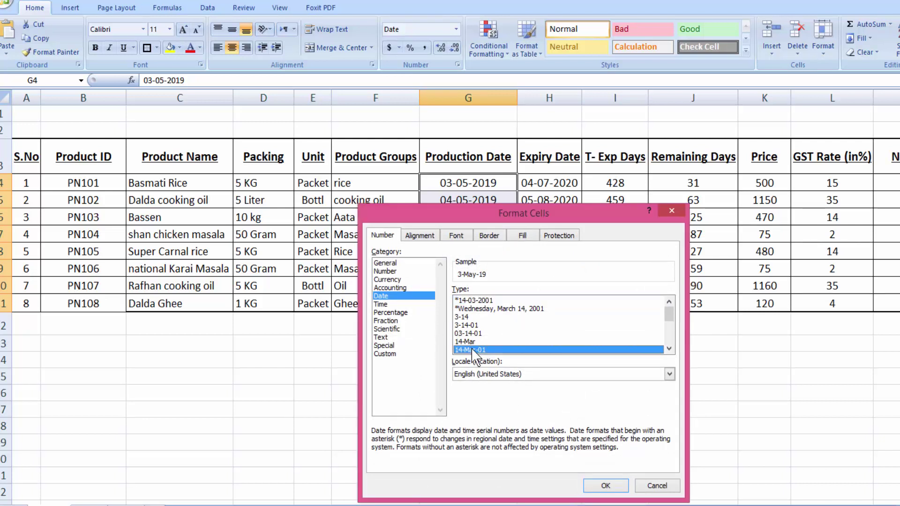
left_click(669, 350)
left_click(668, 349)
left_click(669, 350)
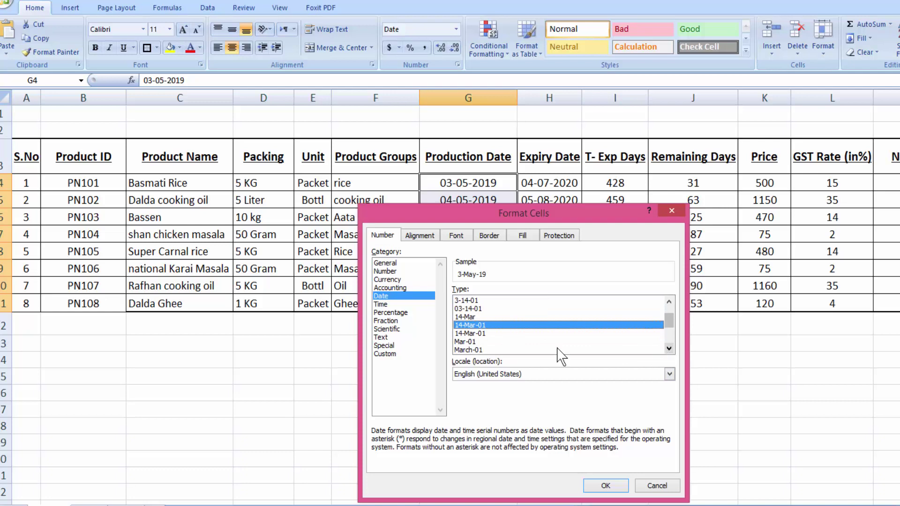
left_click(666, 485)
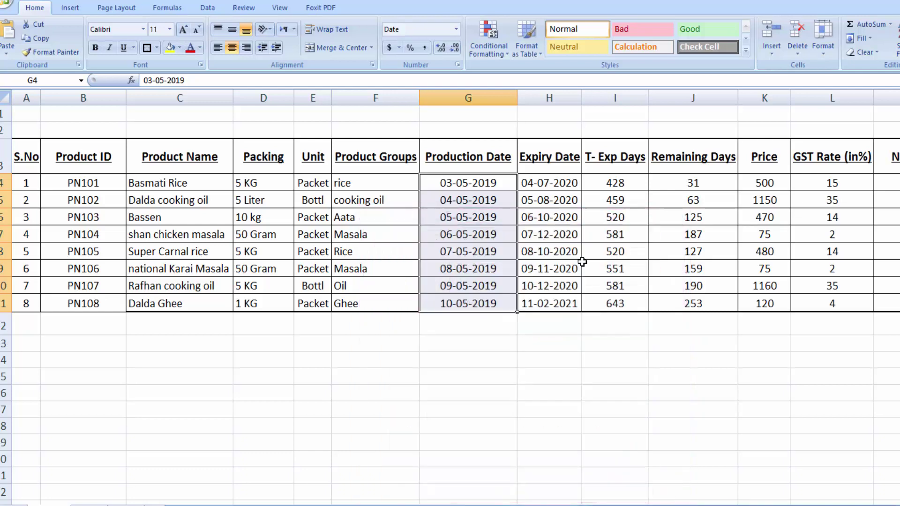
Examine the row 4 formulas behind T- Exp Days, Remaining Days, GST Rate and Net Price
left_click(622, 183)
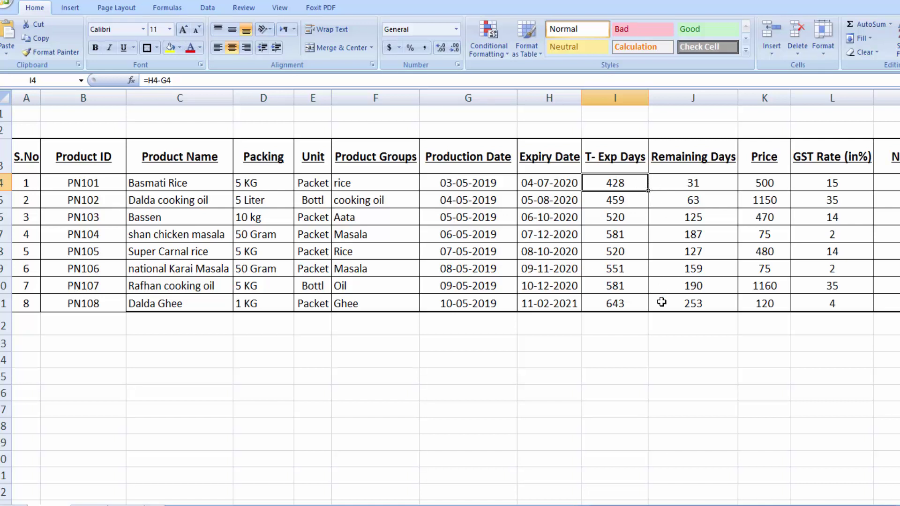
left_click(706, 183)
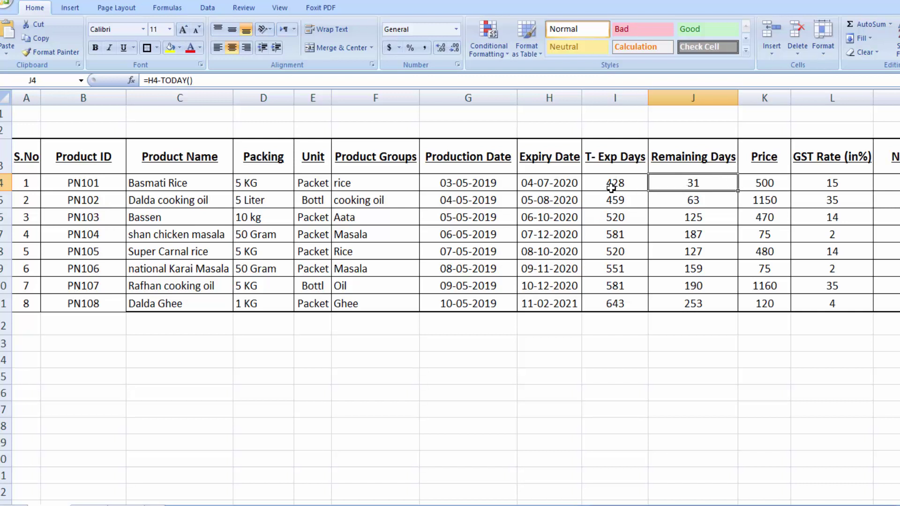
left_click(836, 183)
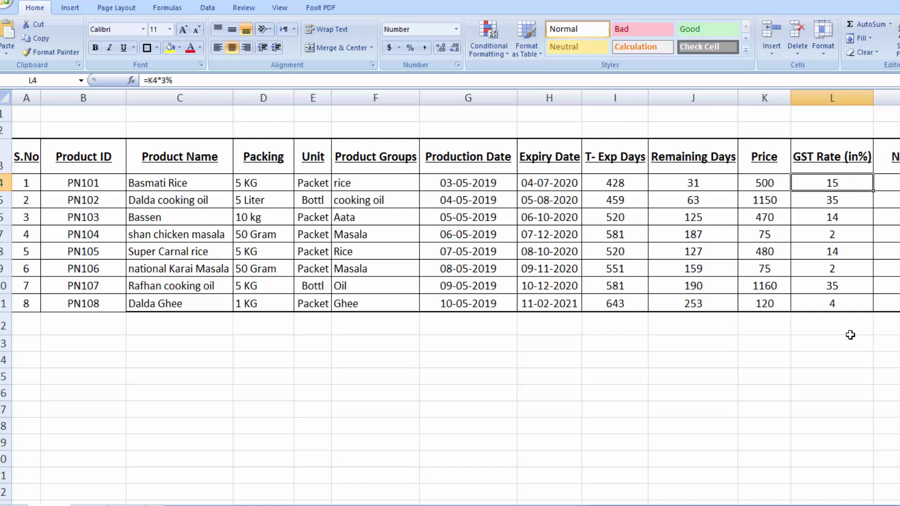
scroll(450, 290, "right", 2)
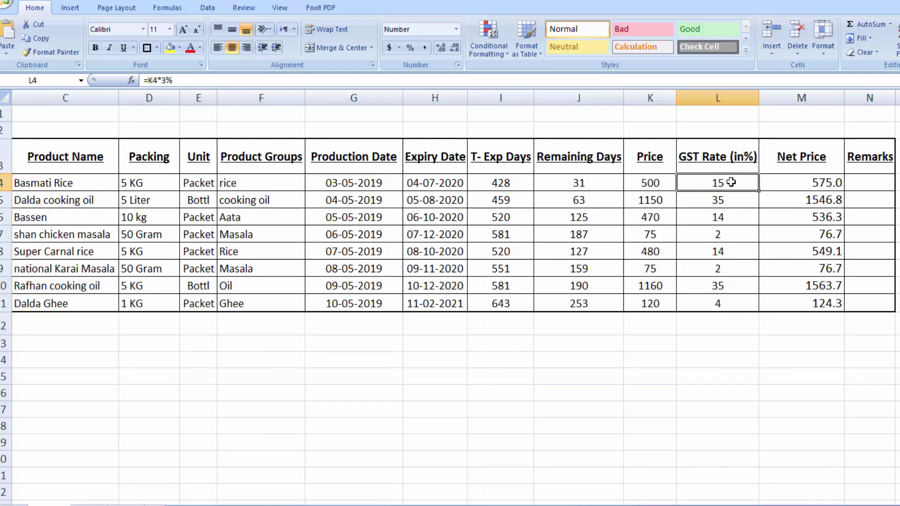
left_click(817, 181)
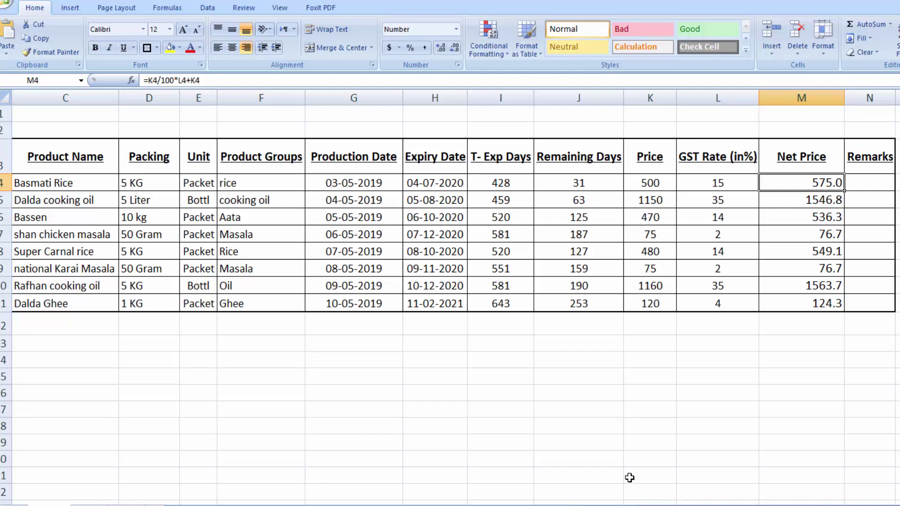
scroll(450, 291, "left", 2)
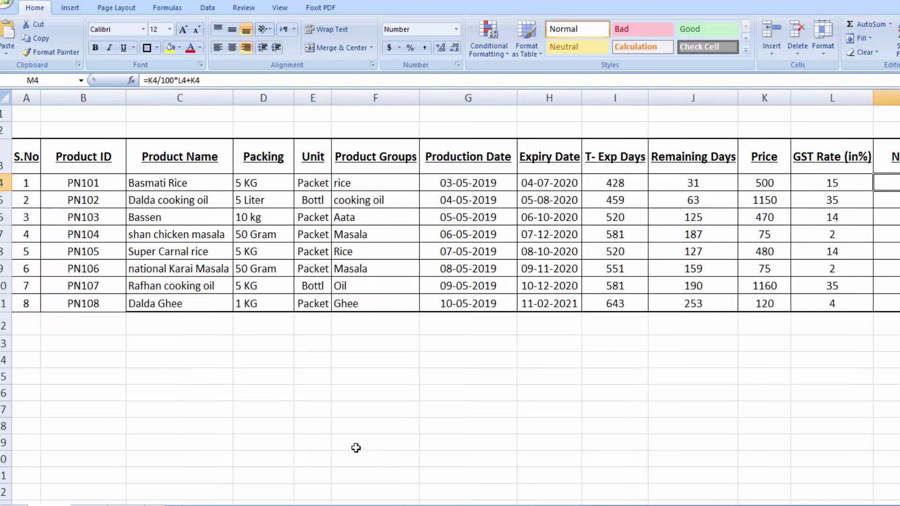
Copy the Product ID header from B3 into C13 below the table
left_click(199, 342)
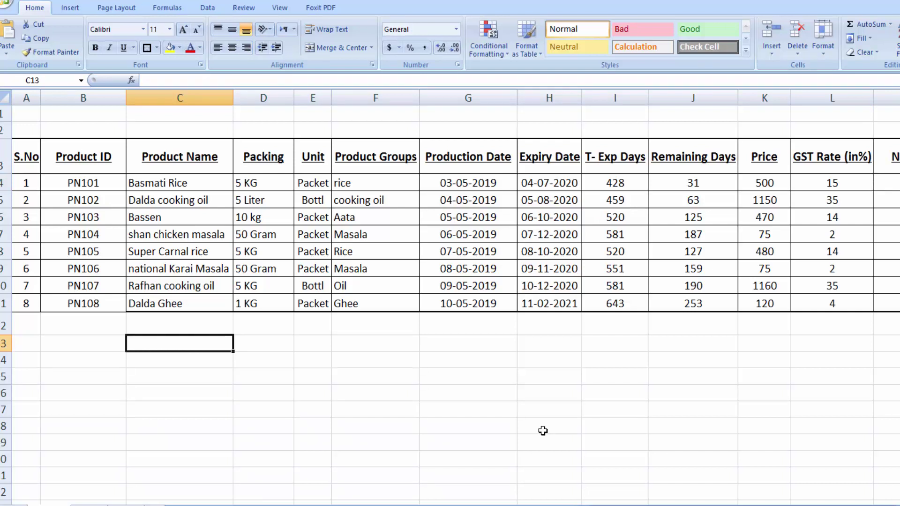
left_click(112, 164)
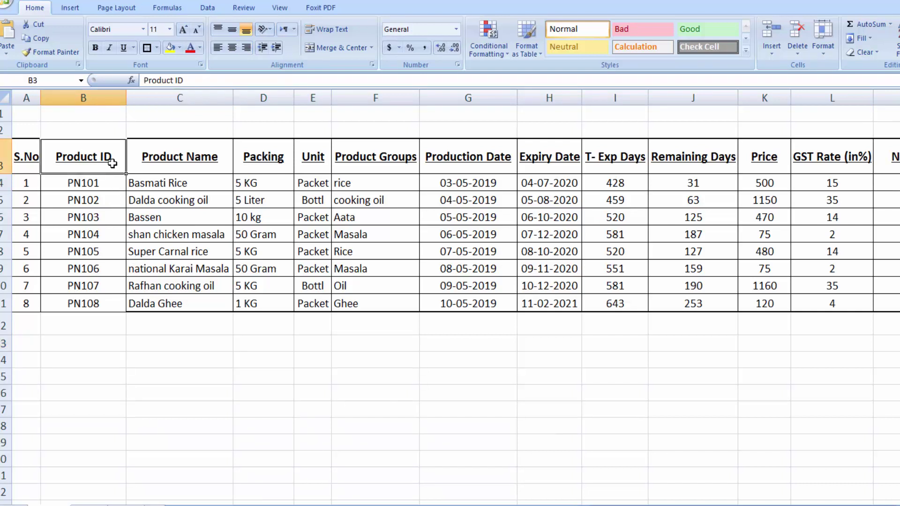
key("ctrl+c")
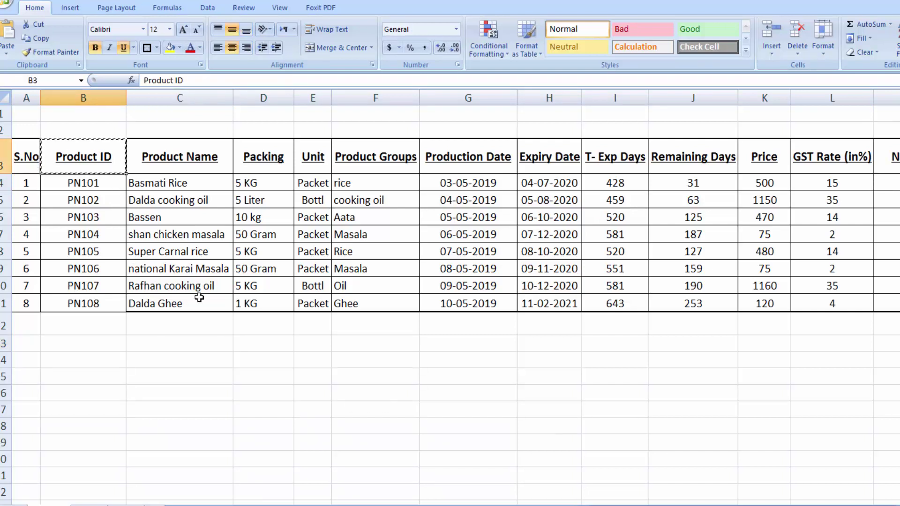
left_click(201, 346)
key("ctrl+v")
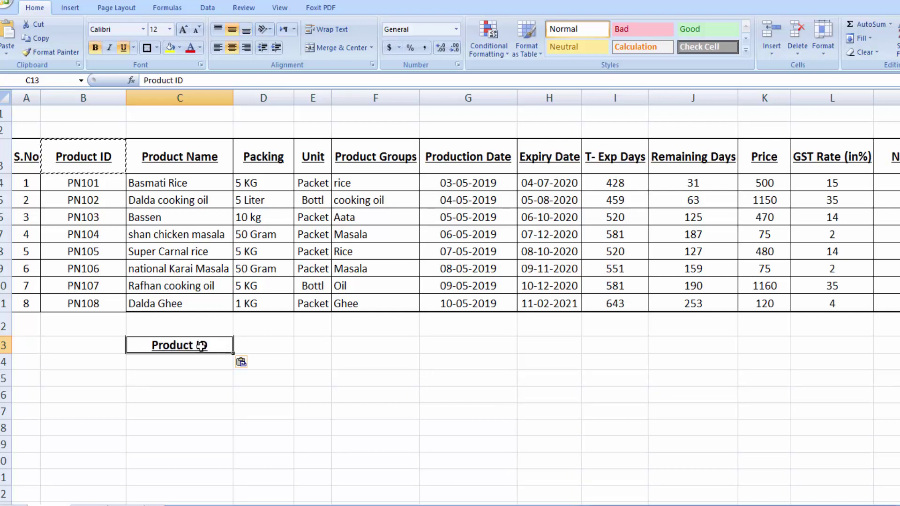
left_click(194, 366)
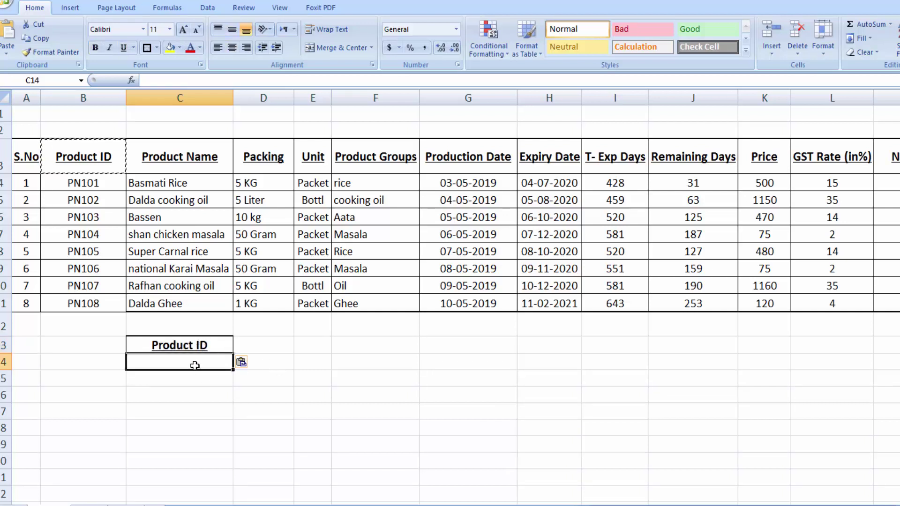
key("Escape")
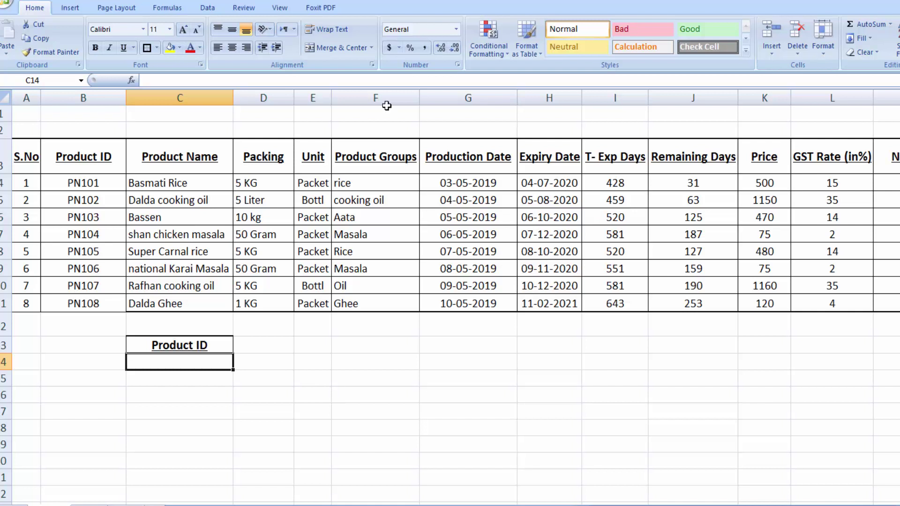
Add a List data validation to C14 with source =$B$4:$B$11 and check its dropdown of product IDs
left_click(213, 11)
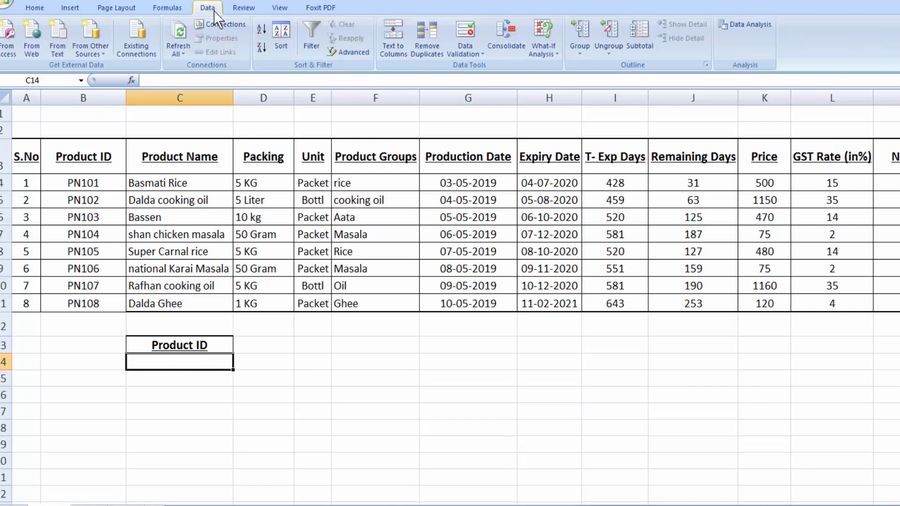
left_click(463, 54)
left_click(468, 67)
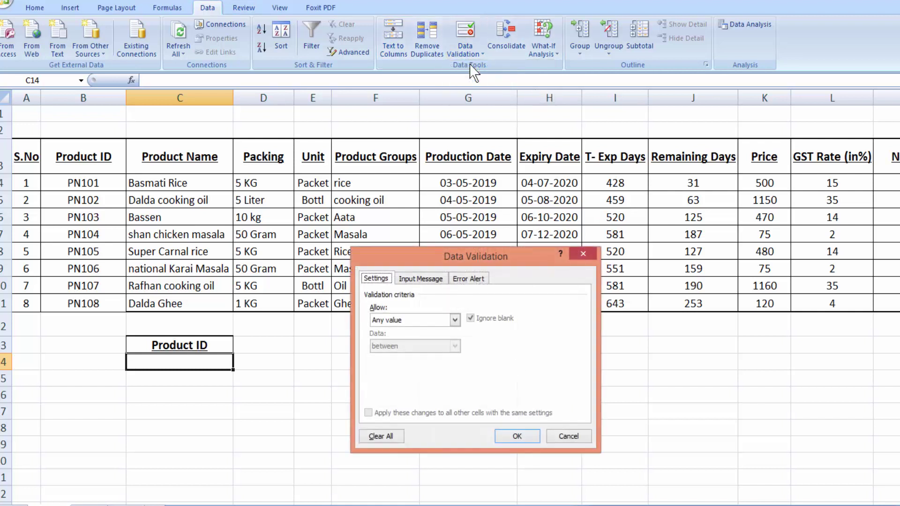
left_click(454, 320)
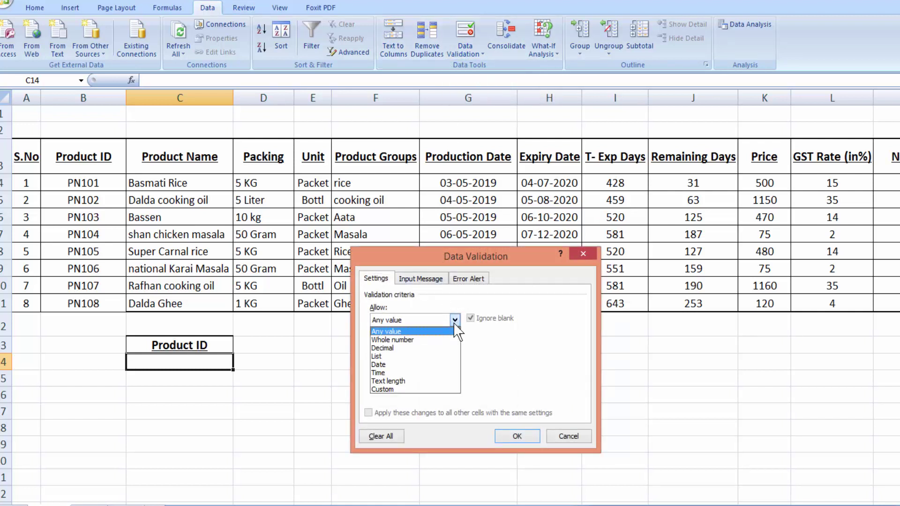
left_click(427, 356)
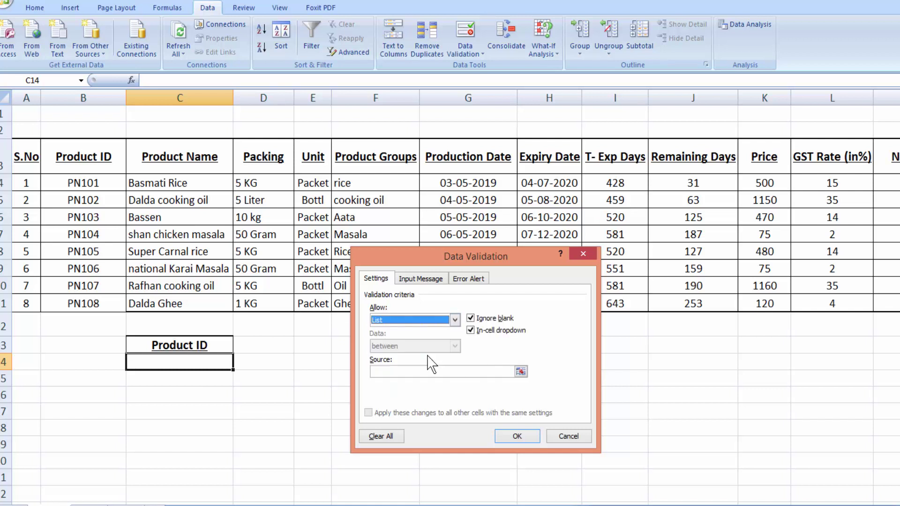
left_click(431, 371)
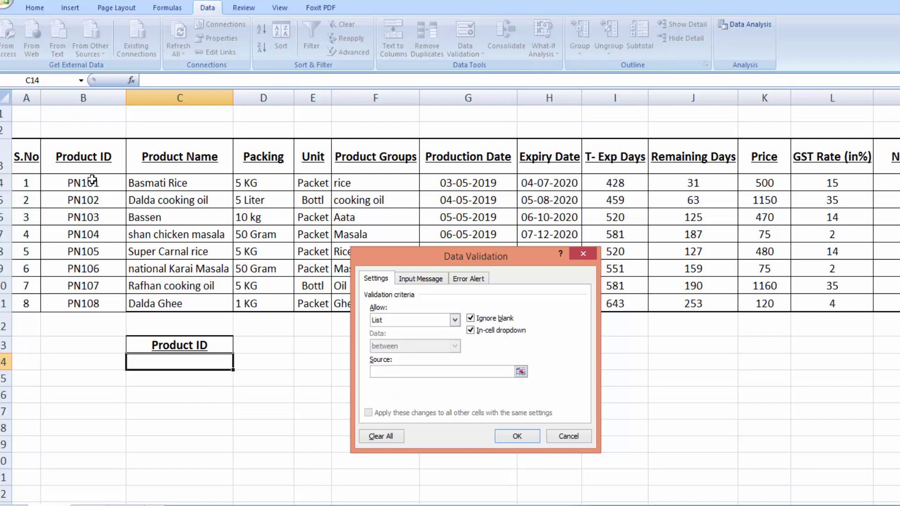
left_click_drag(92, 181, 87, 303)
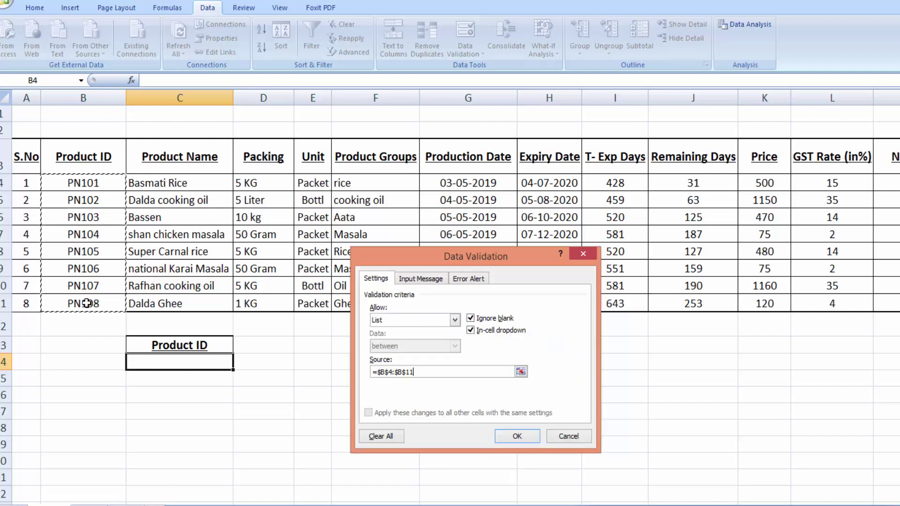
left_click(511, 437)
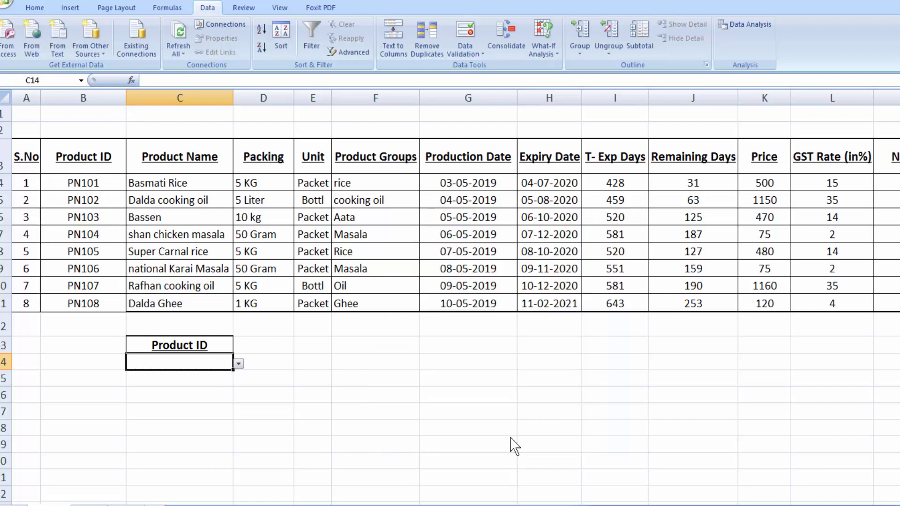
left_click(239, 364)
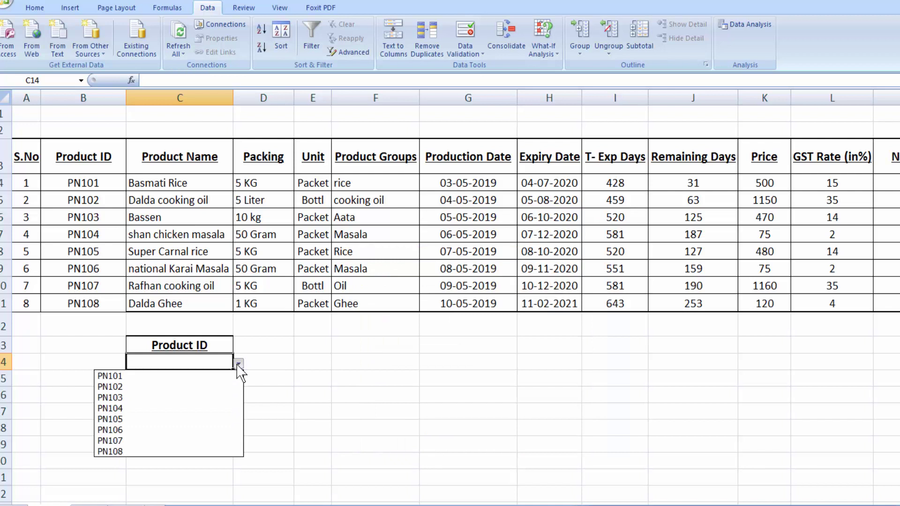
left_click(239, 364)
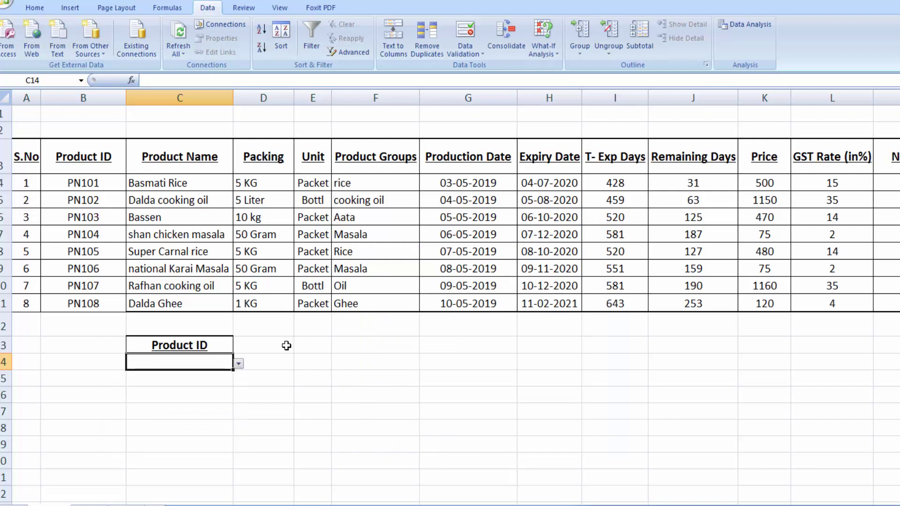
Merge cells D13:F13 across, beside the Product ID header below the table
left_click_drag(286, 345, 343, 345)
left_click(42, 8)
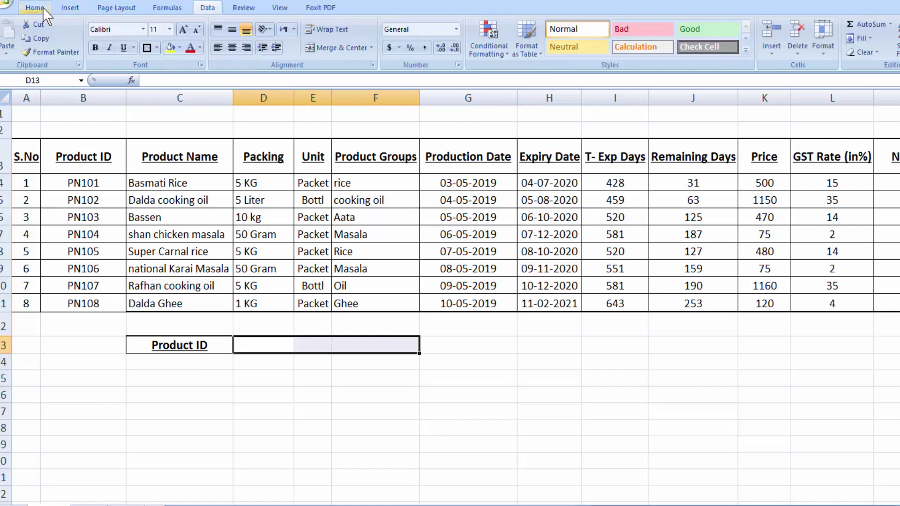
left_click(371, 48)
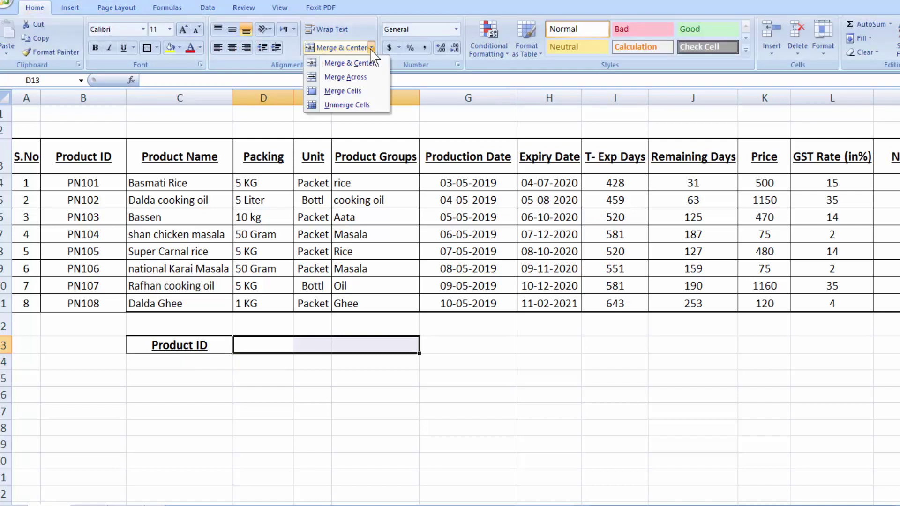
left_click(366, 78)
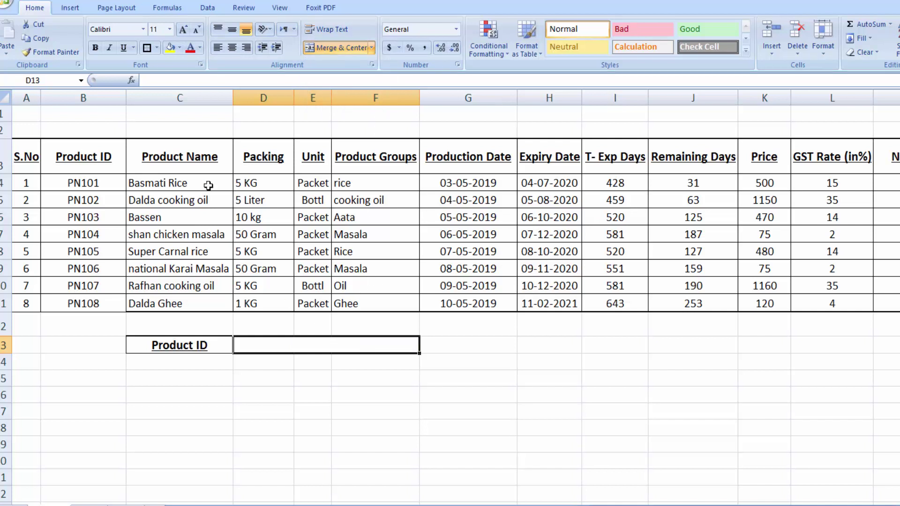
Copy the Product Name header from C3 into the merged cell D13
left_click(194, 158)
key("ctrl+c")
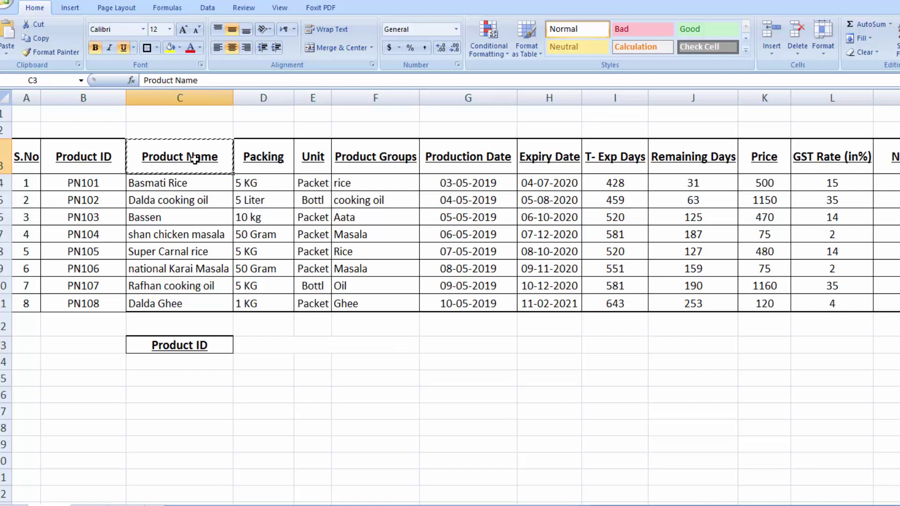
left_click(317, 347)
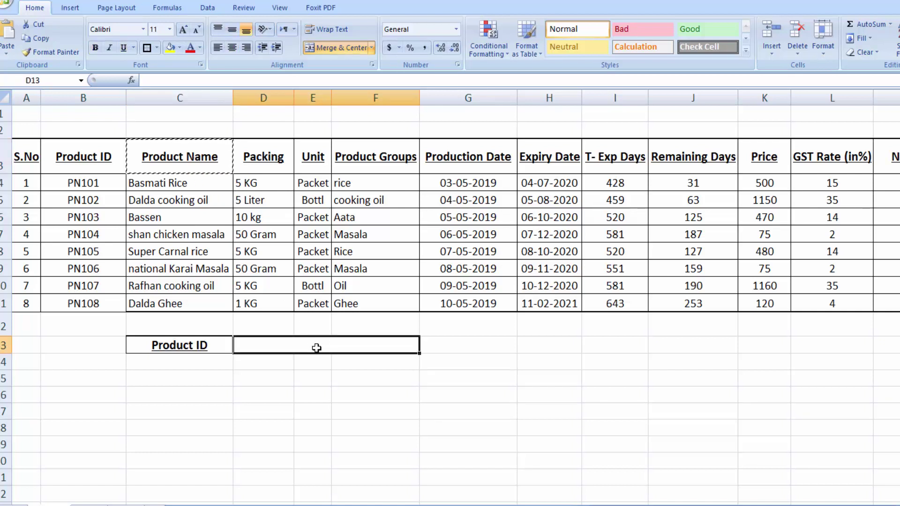
key("ctrl+v")
left_click(332, 416)
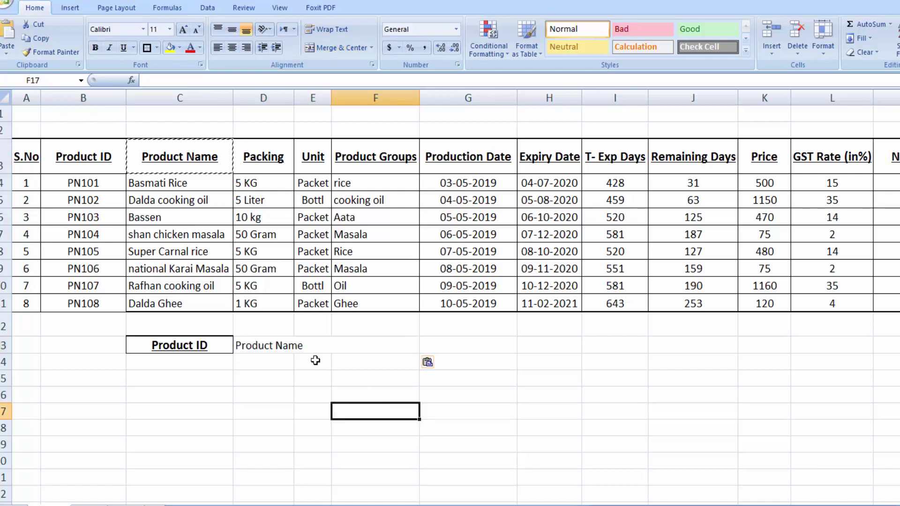
Format the Product Name header in D13 as centered, size 12, bold and underlined
left_click(316, 343)
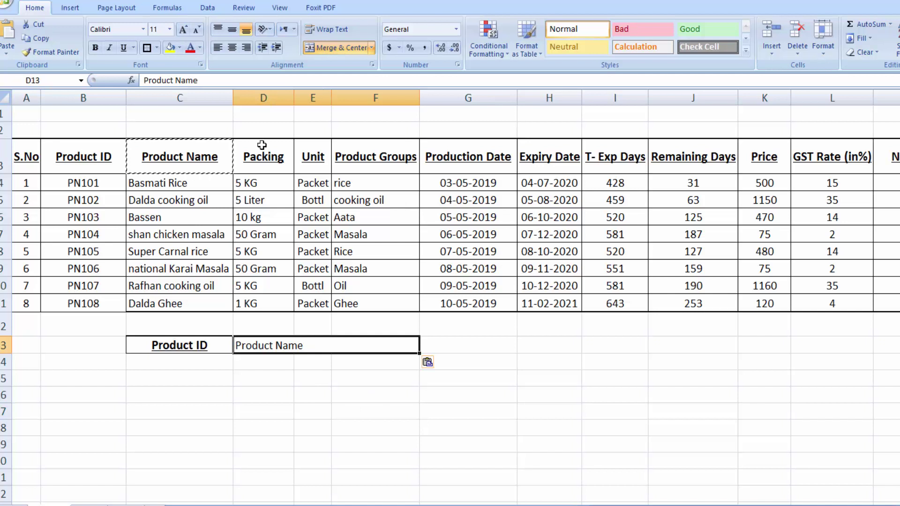
left_click(231, 47)
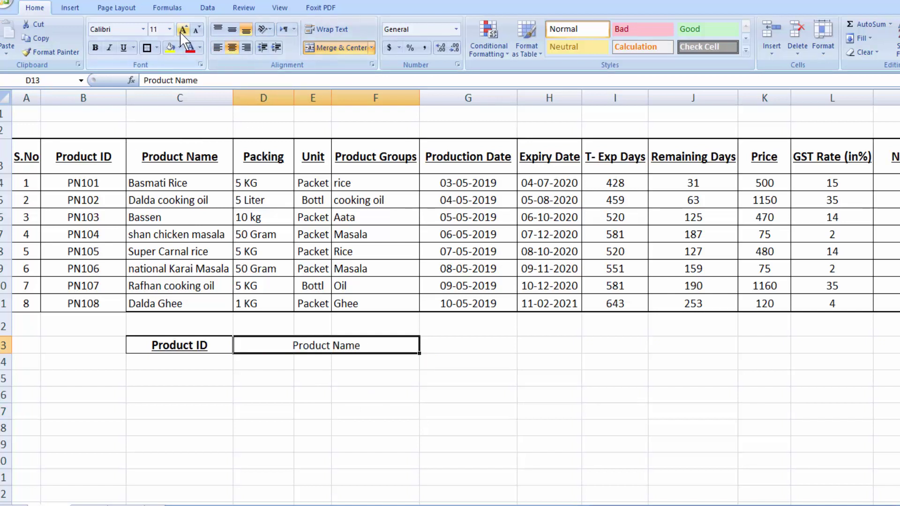
left_click(182, 29)
left_click(100, 48)
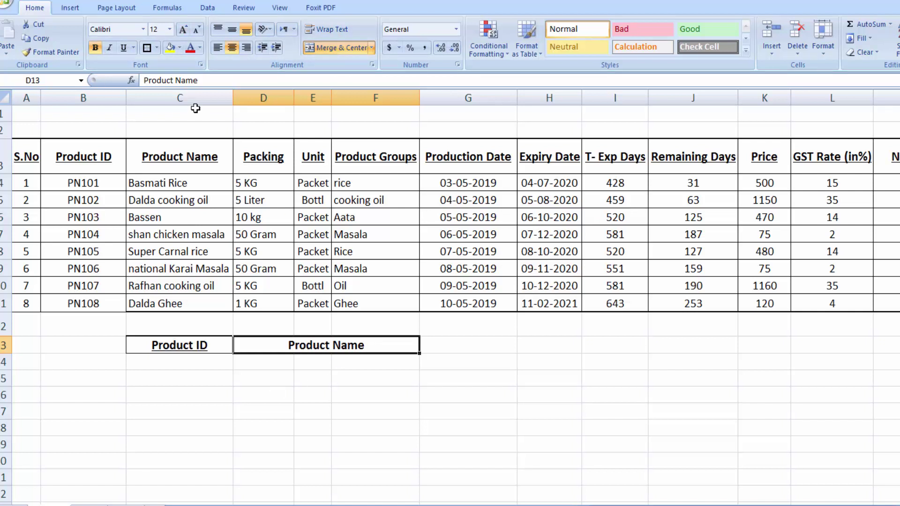
left_click(123, 47)
left_click(599, 427)
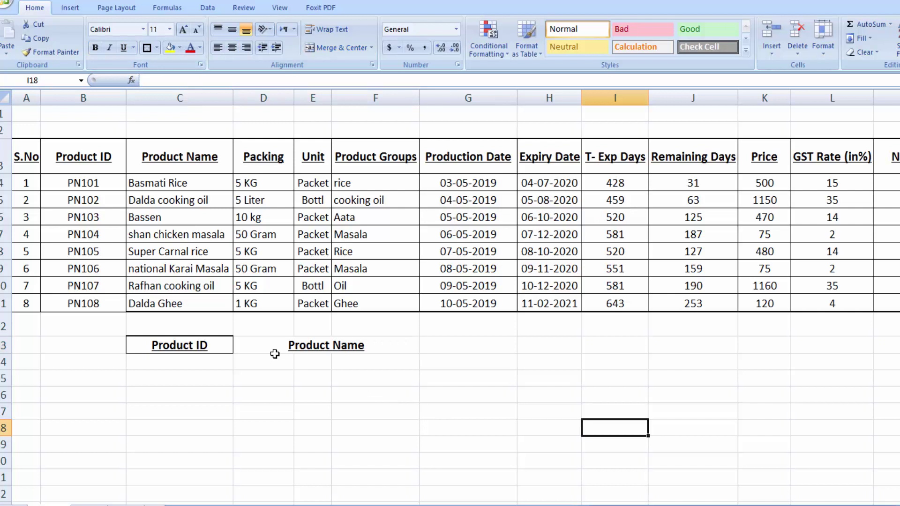
Merge cells D14:F14 across under the Product Name header
left_click_drag(270, 363, 411, 365)
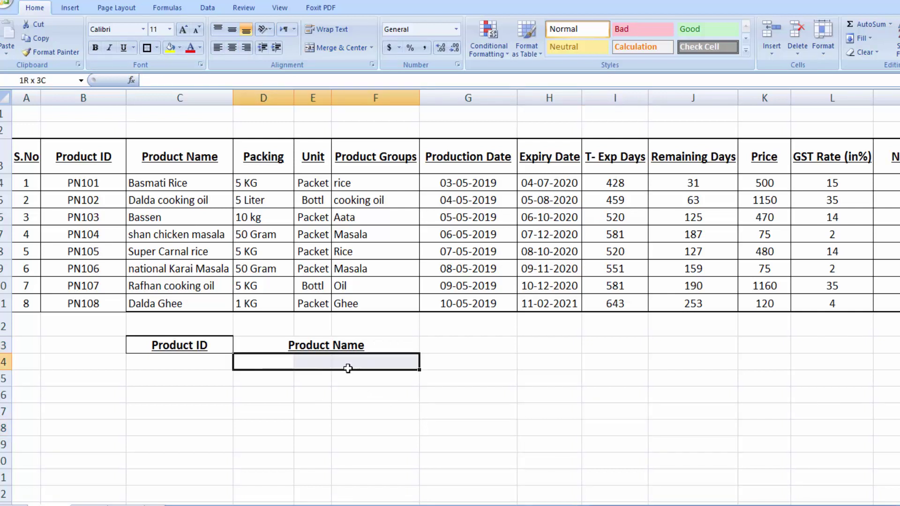
left_click(371, 47)
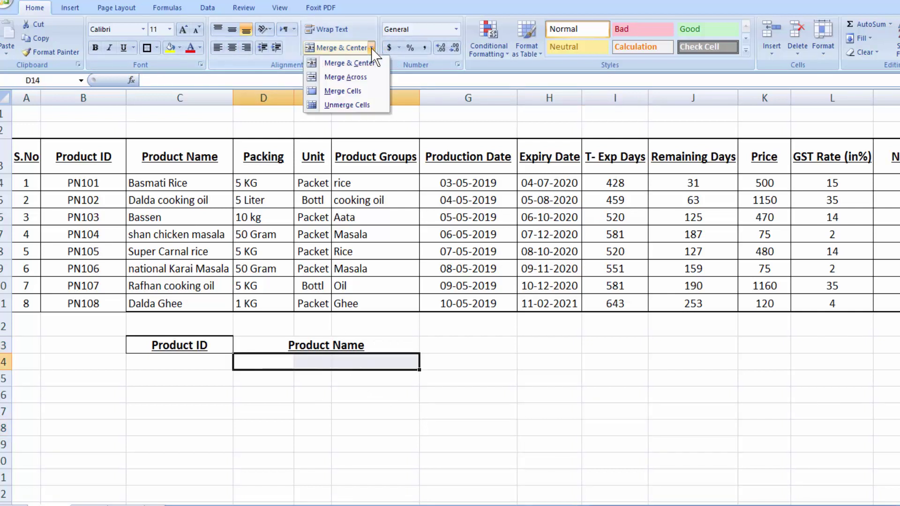
left_click(364, 78)
left_click(480, 393)
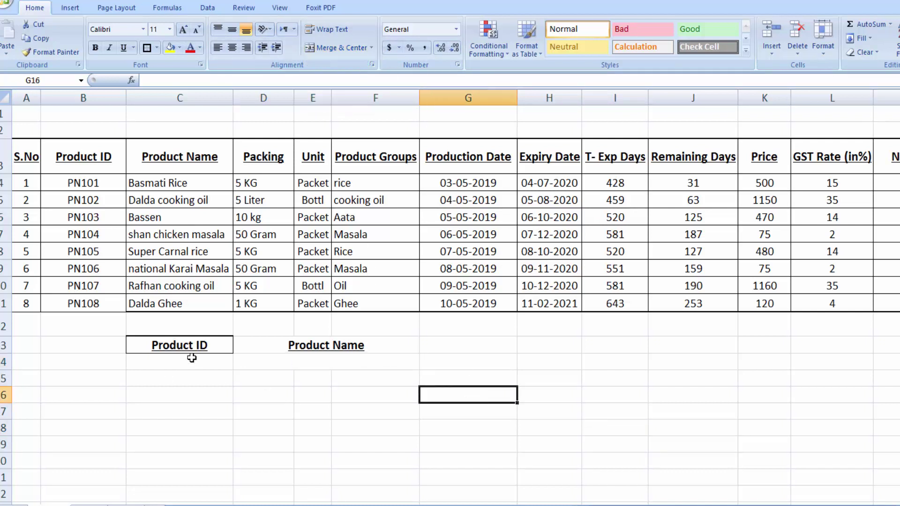
Choose PN101 from the product ID dropdown in C14
left_click(192, 358)
left_click(238, 364)
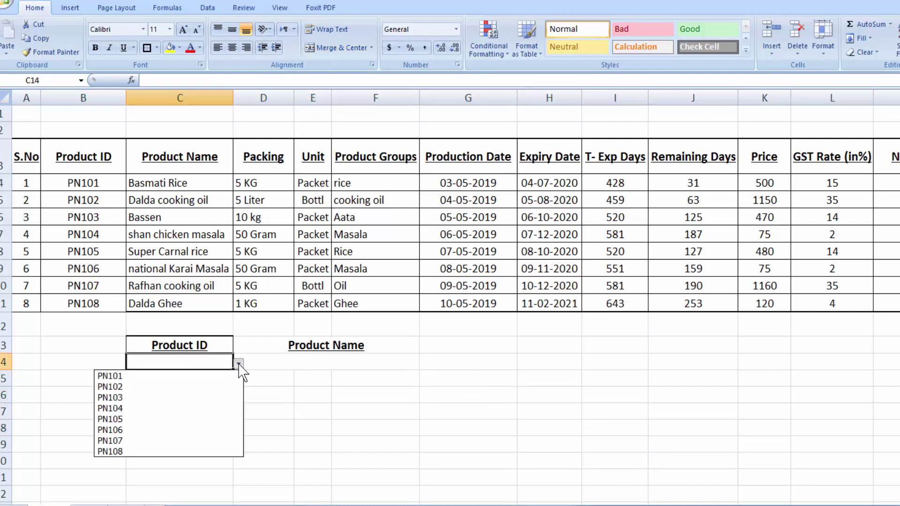
left_click(168, 375)
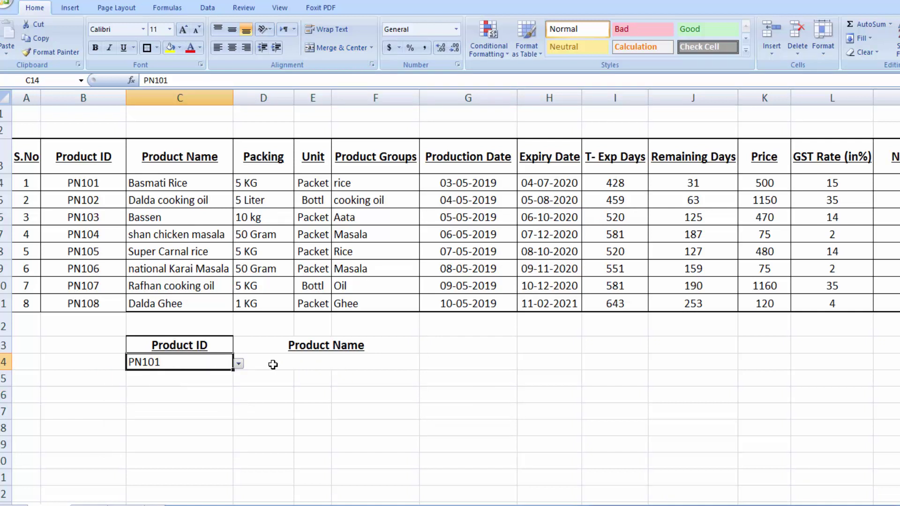
Increase the font size of the merged cell D14 to 16
left_click(307, 364)
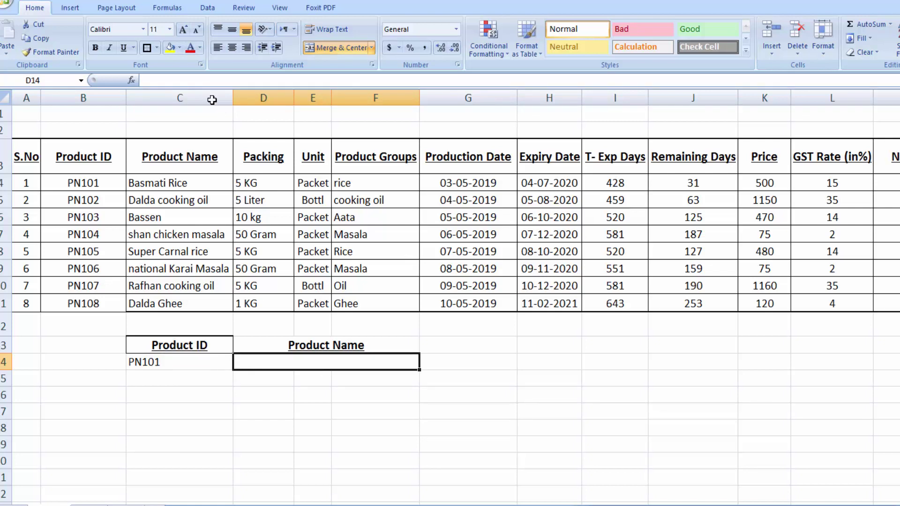
left_click(183, 31)
left_click(183, 31)
left_click(183, 31)
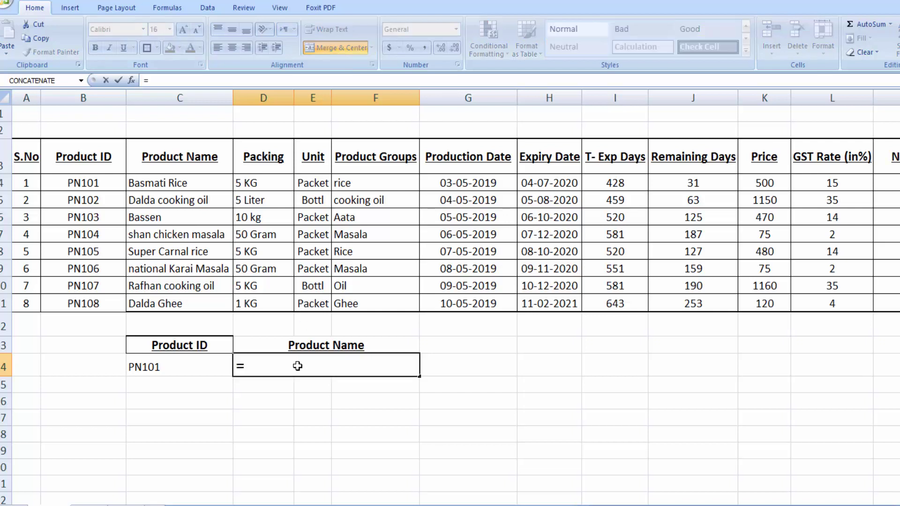
Complete the product name lookup in D14 as =VLOOKUP(C14,B3:C11,2,FALSE)
type("VLOOK")
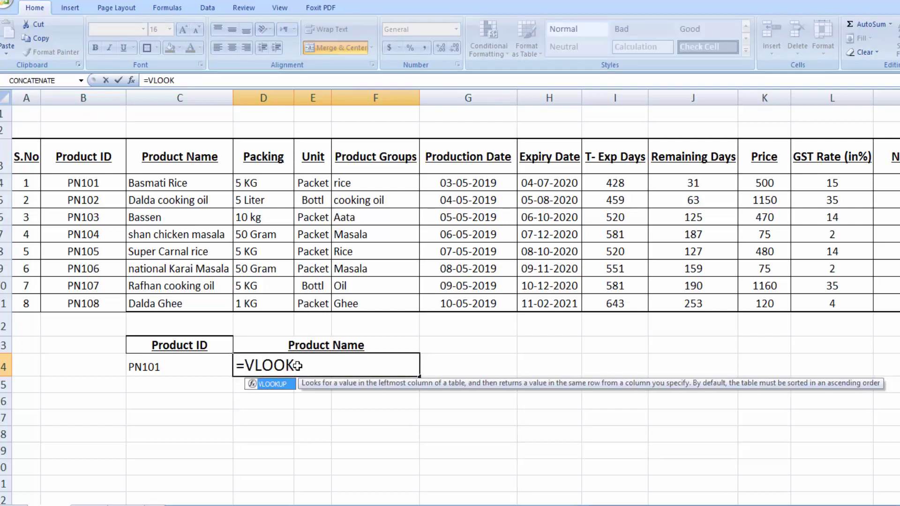
type("UP(")
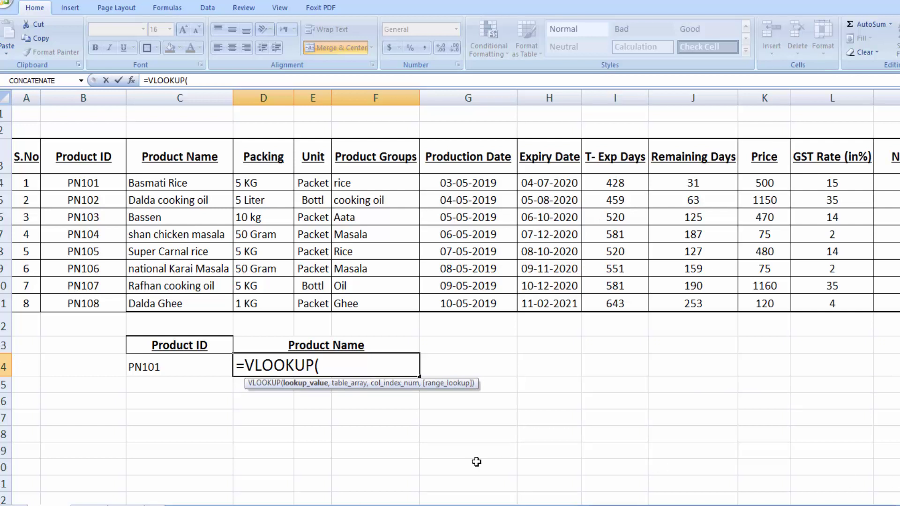
left_click(201, 368)
type(",")
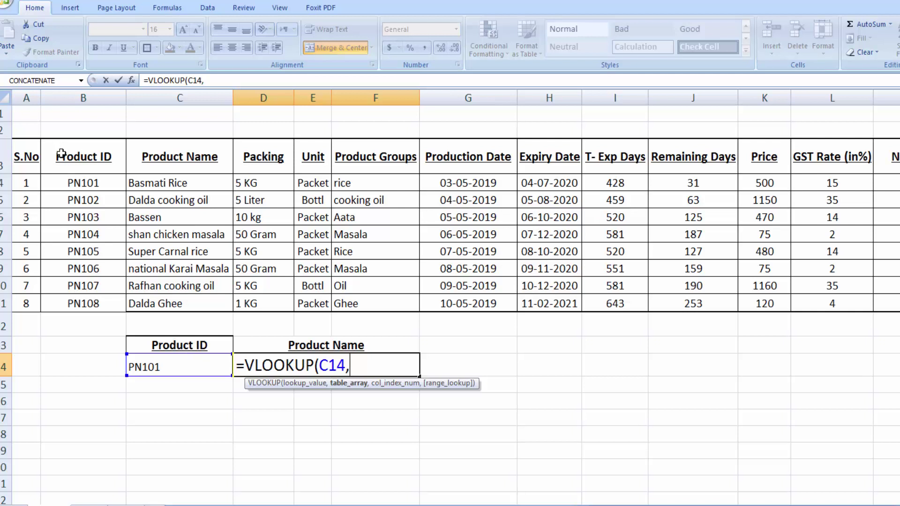
left_click_drag(61, 153, 149, 301)
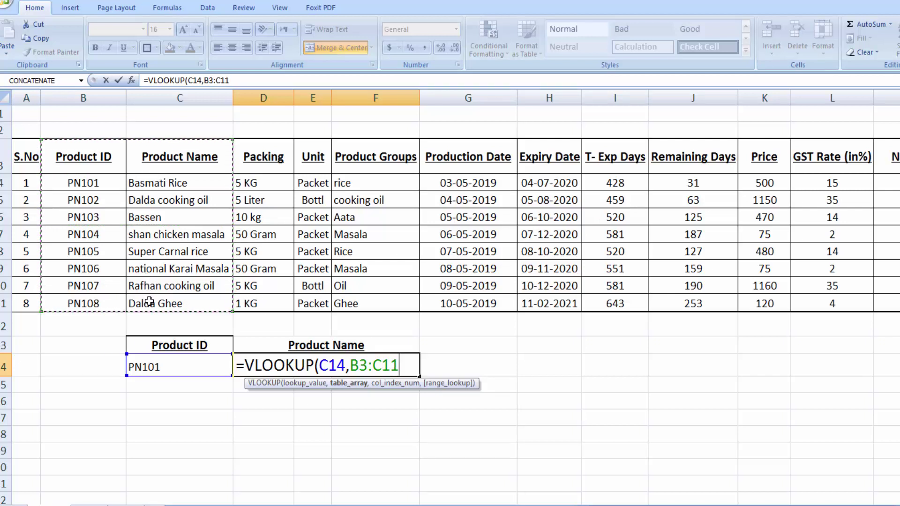
type(",")
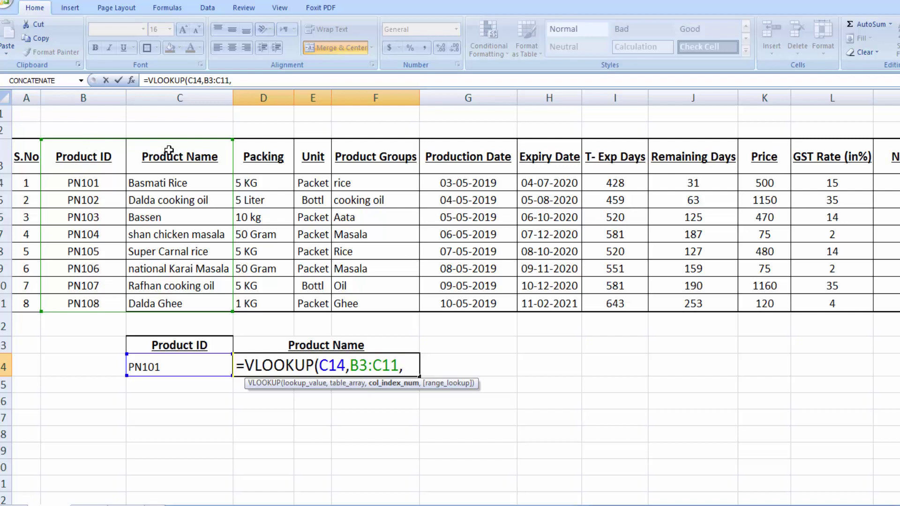
type("2,")
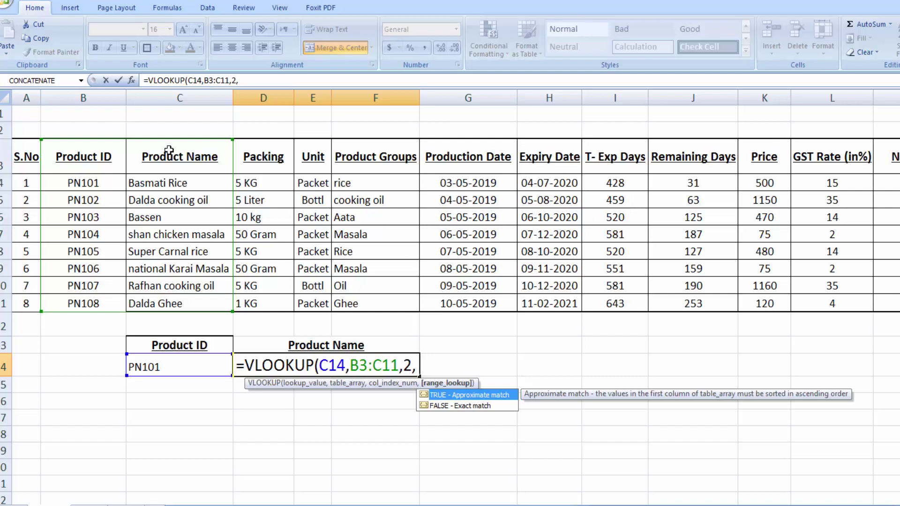
double_click(452, 406)
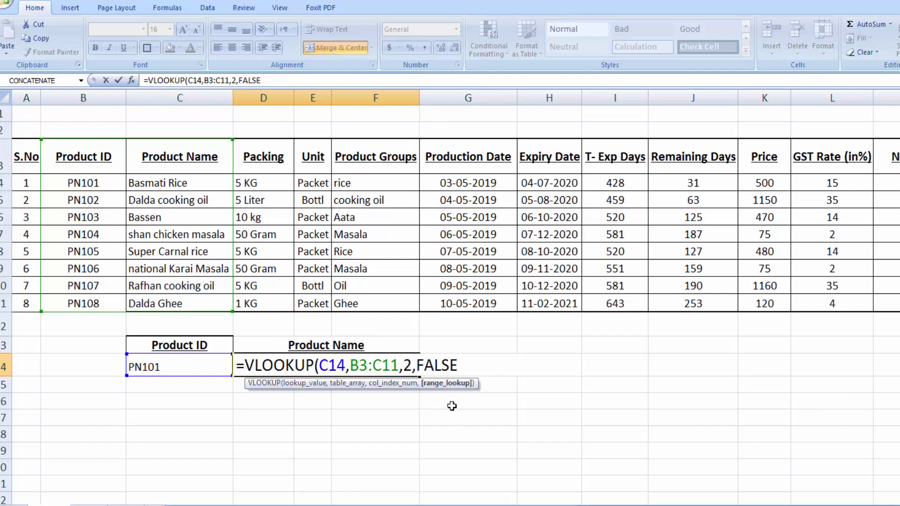
type(")")
key("Return")
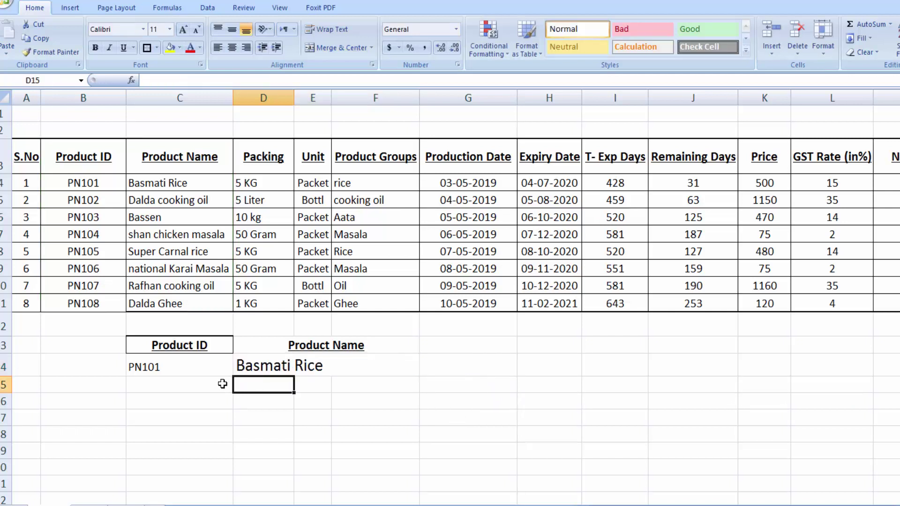
Make the product ID in C14 bold at font size 12
left_click(211, 374)
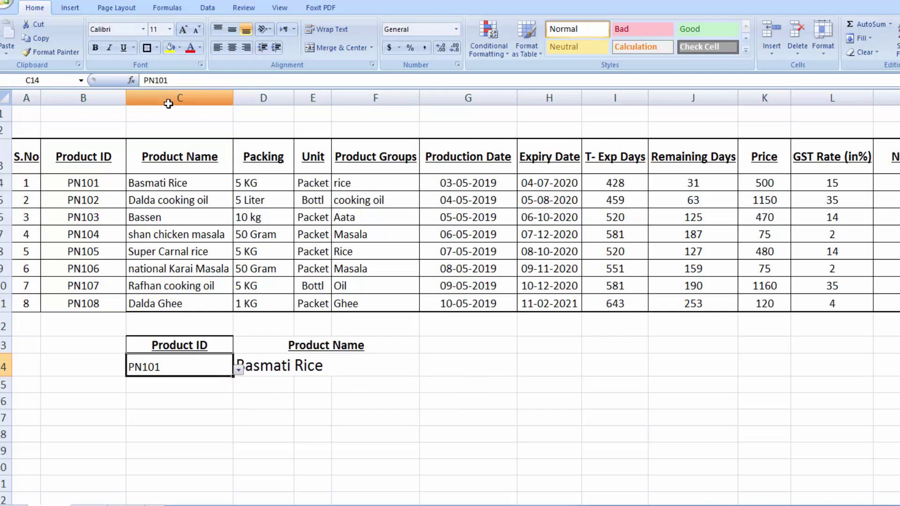
left_click(93, 52)
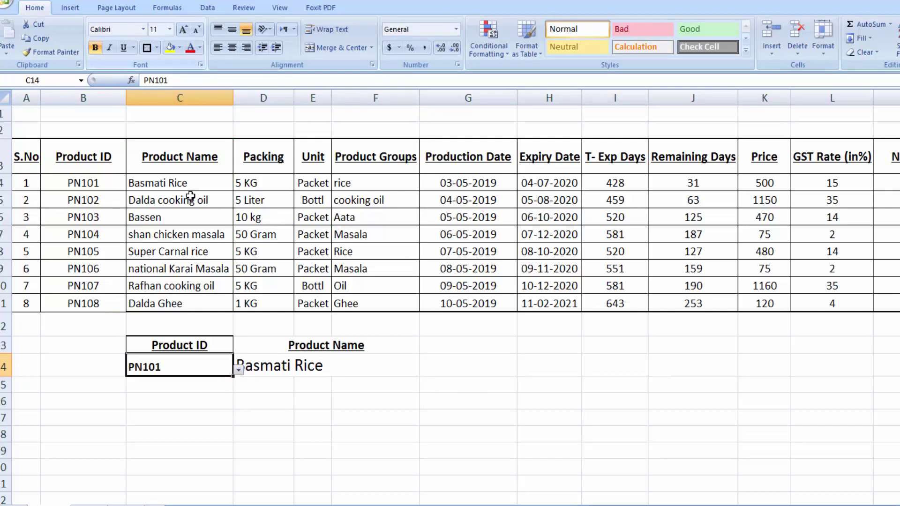
left_click(183, 30)
Choose PN102 from the product ID dropdown in C14
left_click(240, 373)
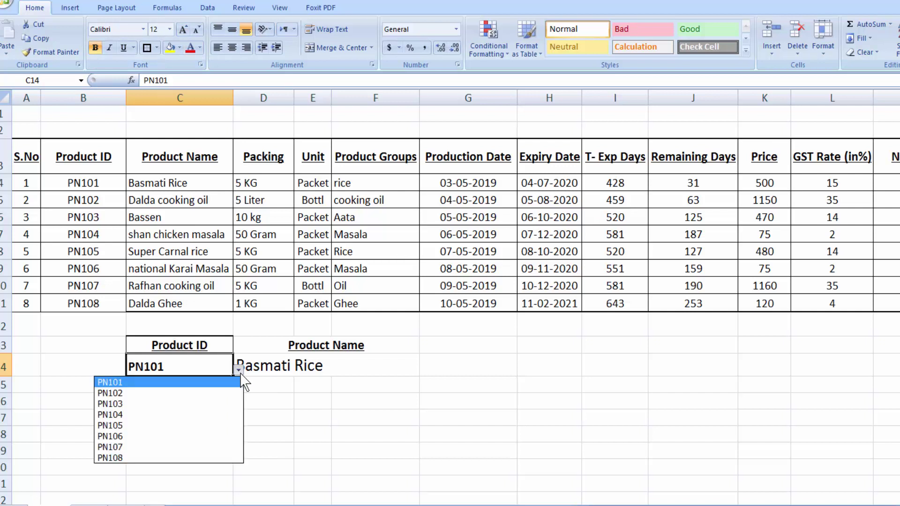
left_click(190, 393)
left_click(250, 436)
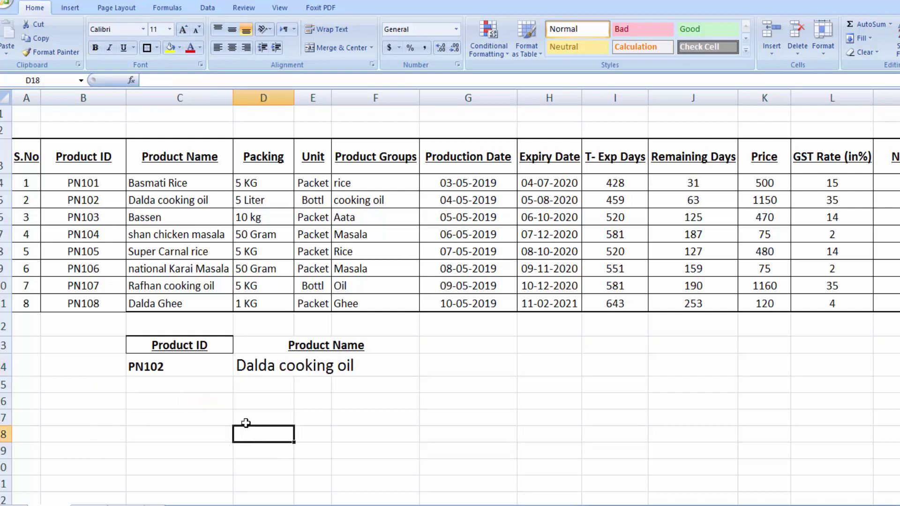
Center the looked-up product name in the merged cell D14, keeping it merged across D14:F14
left_click_drag(271, 372, 375, 368)
left_click(337, 47)
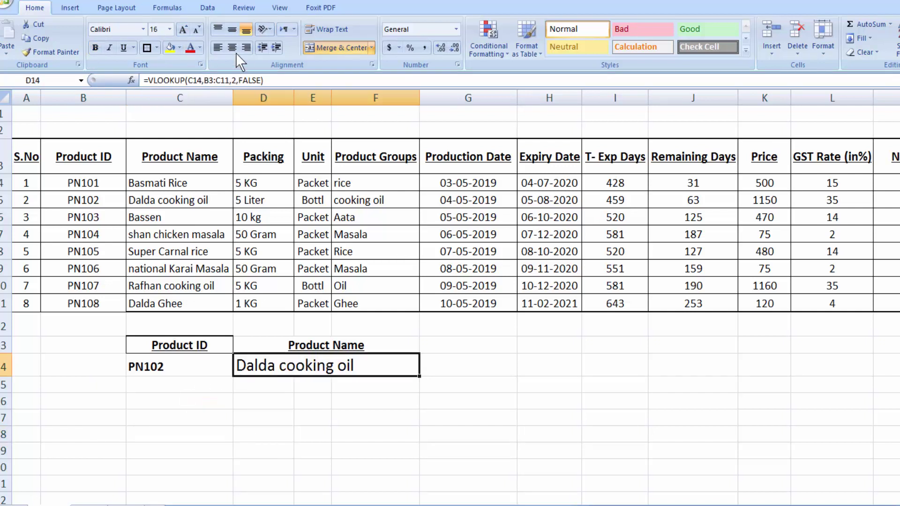
left_click(232, 47)
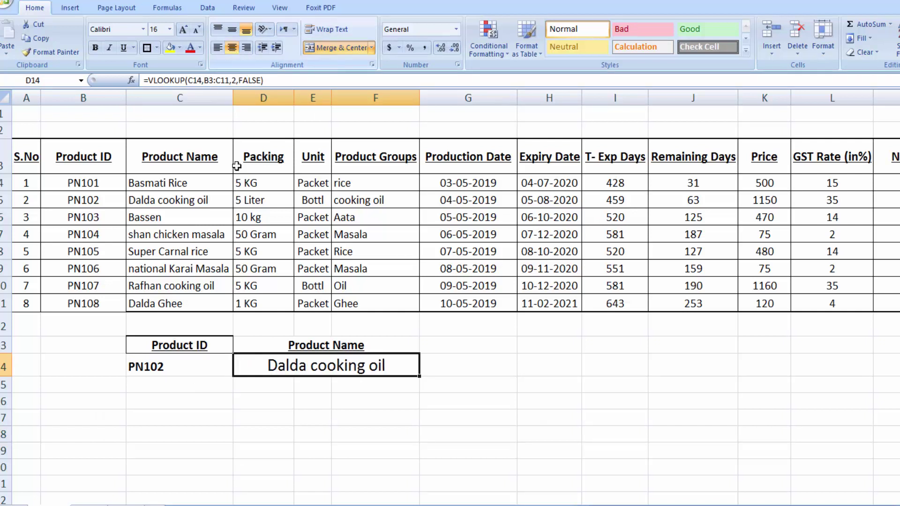
left_click(539, 429)
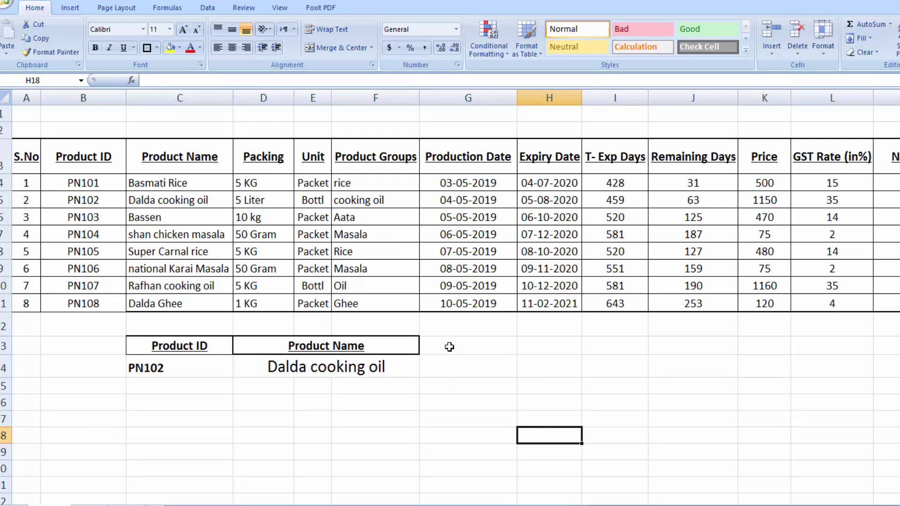
Merge and center G13:H13 and, separately, G14:H14 beside the Product Name block
left_click_drag(450, 347, 520, 345)
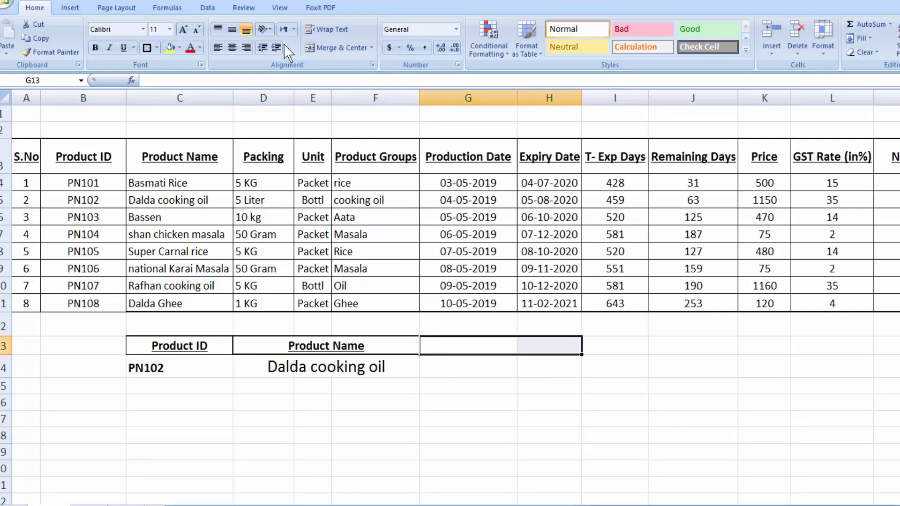
left_click(319, 46)
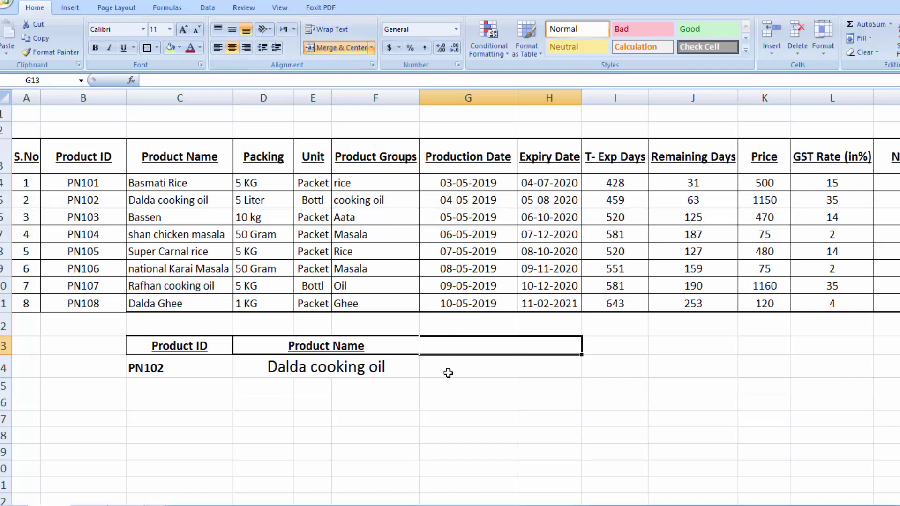
left_click_drag(448, 373, 521, 364)
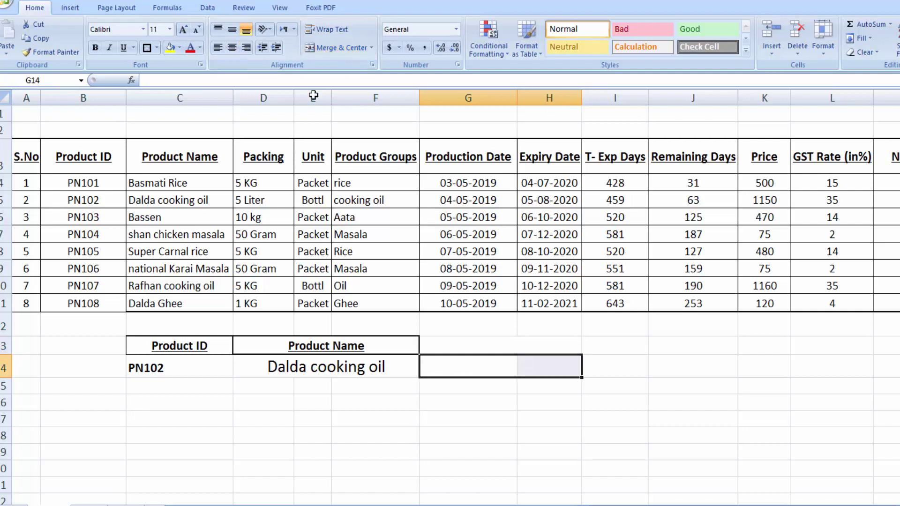
left_click(333, 47)
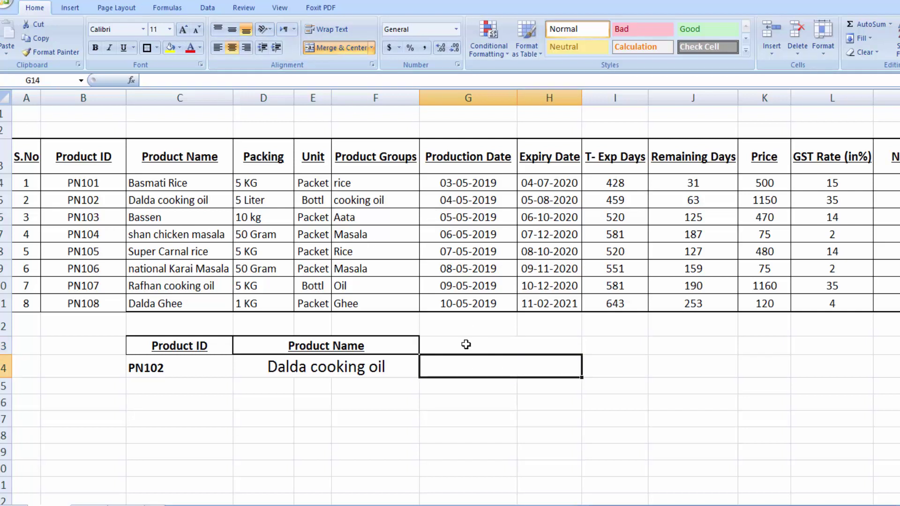
Copy the Net Price header from M3 into the merged cell G13
left_click(466, 344)
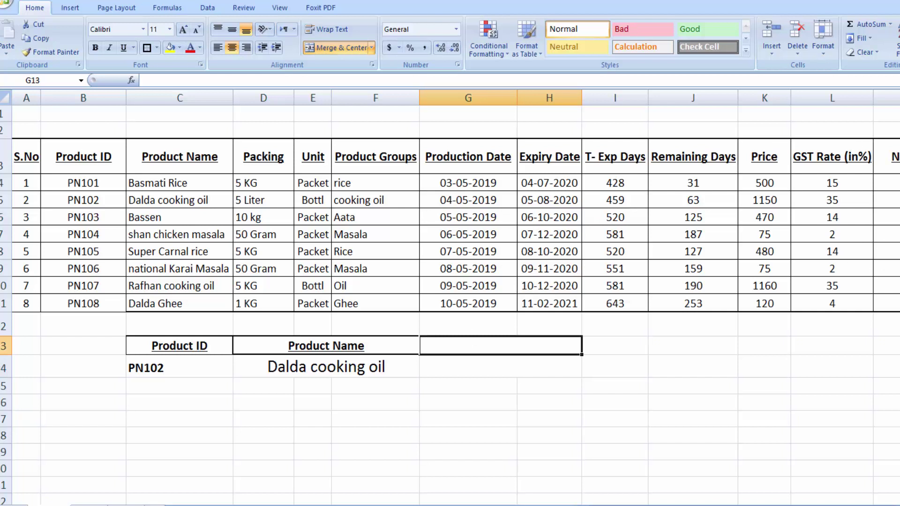
left_click(895, 157)
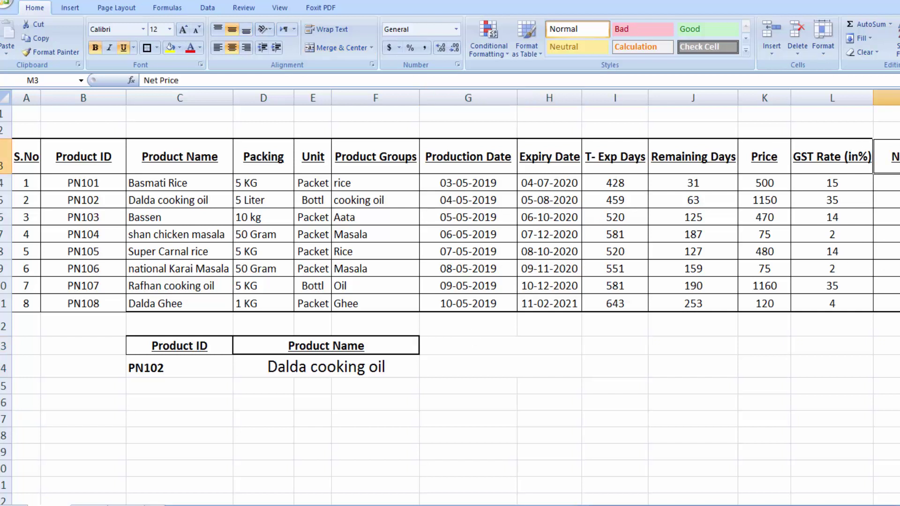
key("ctrl+c")
left_click(479, 345)
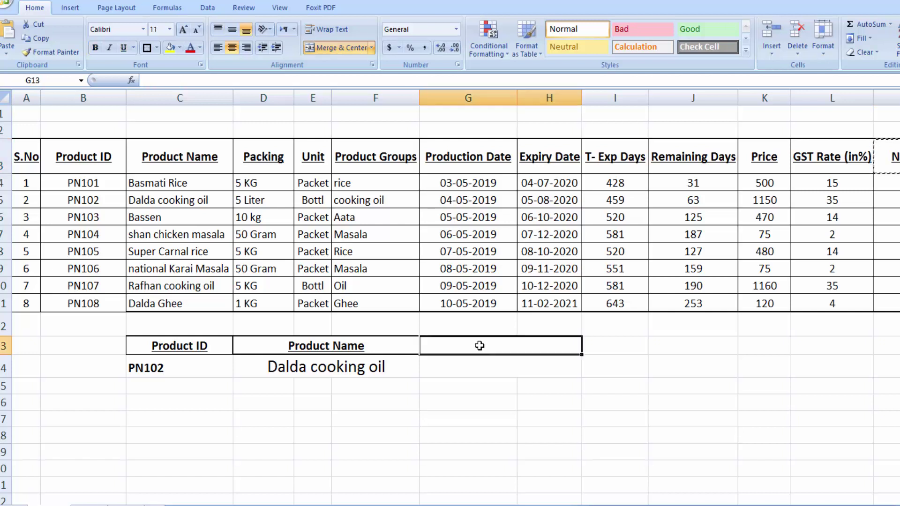
key("ctrl+v")
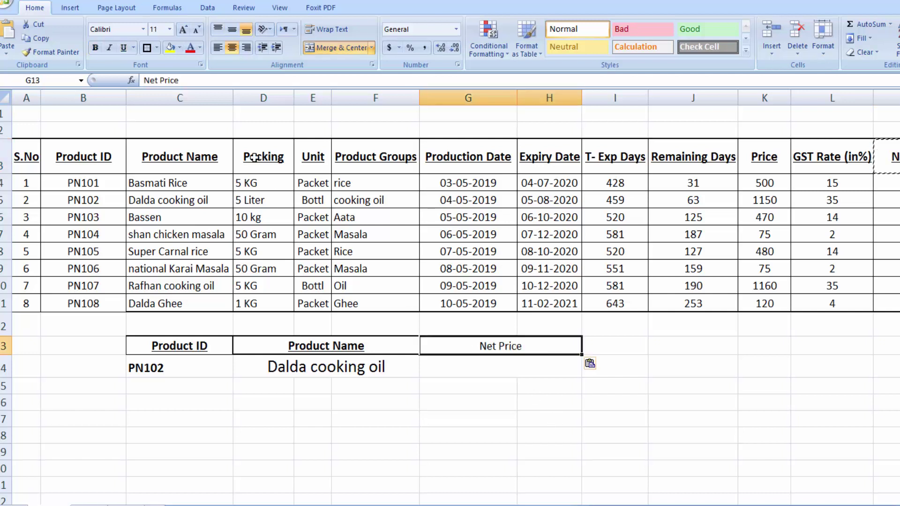
Make the Net Price header in G13 bold at size 14 and set the font size of G14 to 16
left_click(96, 47)
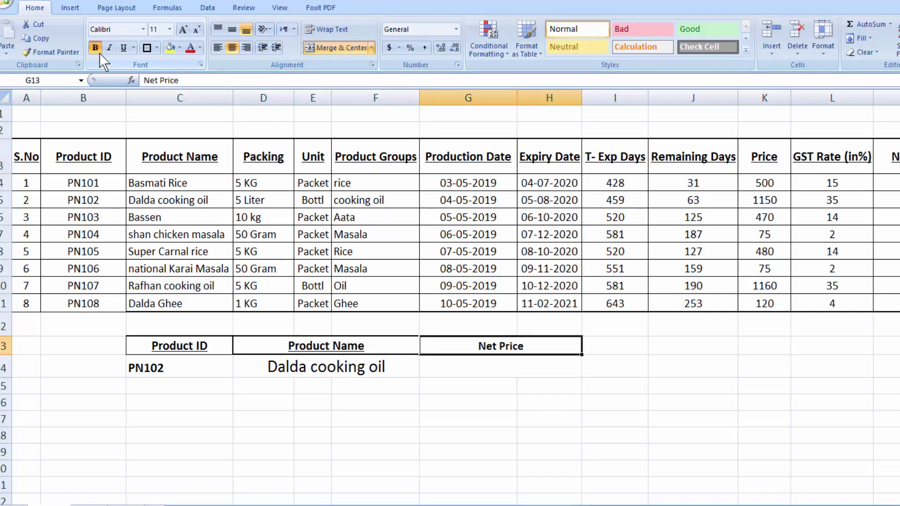
left_click(182, 30)
left_click(182, 30)
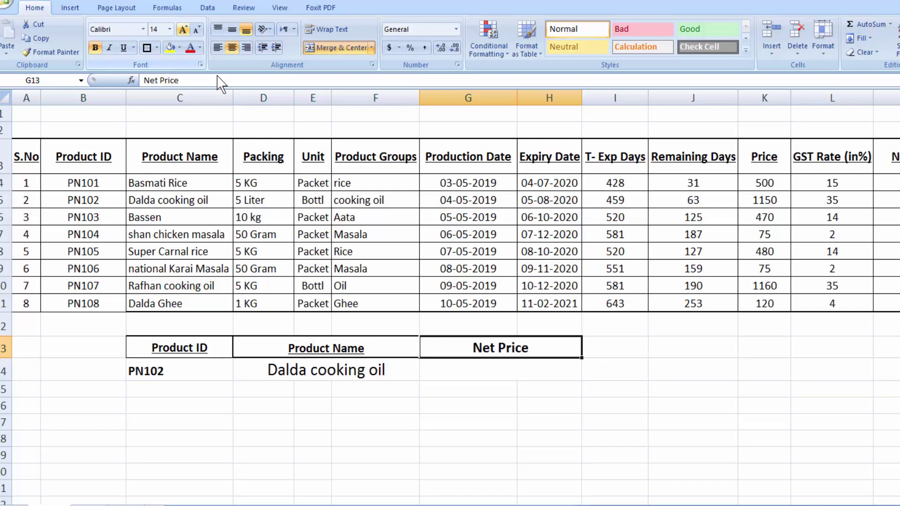
left_click(508, 377)
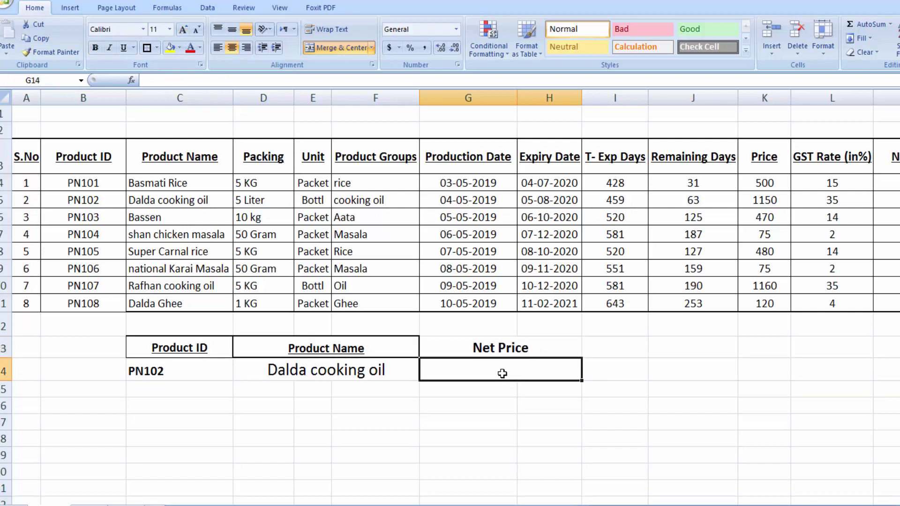
left_click(185, 29)
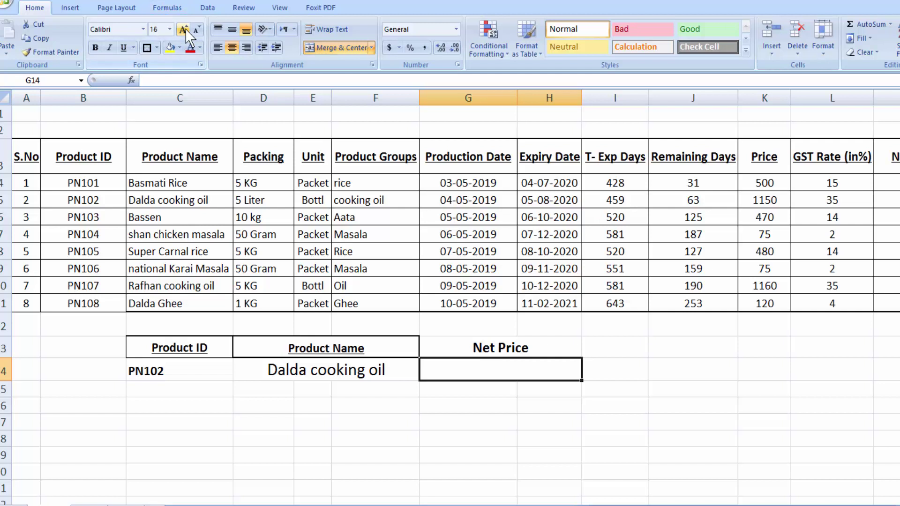
Enter =VLOOKUP(C14,B3:M10,12,FALSE) in the merged cell G14 to look up the net price for the selected product ID
type("=VLOOKUP")
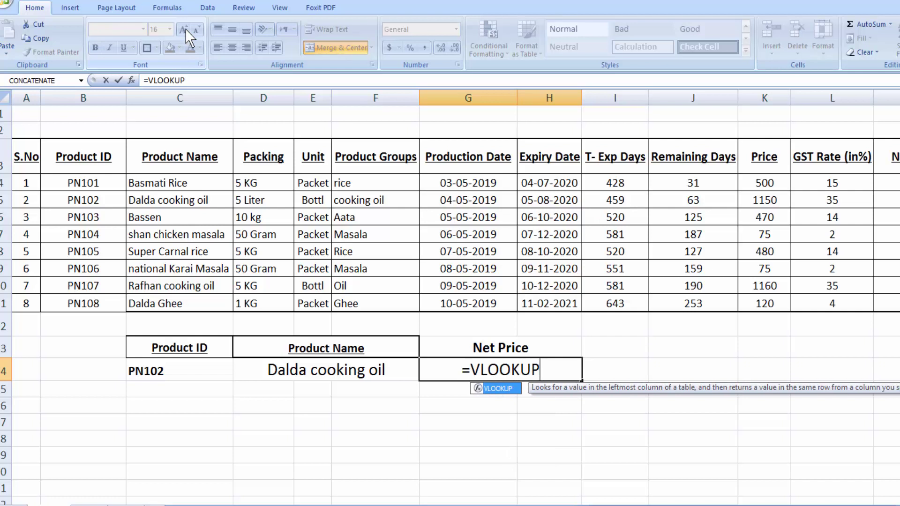
type("(")
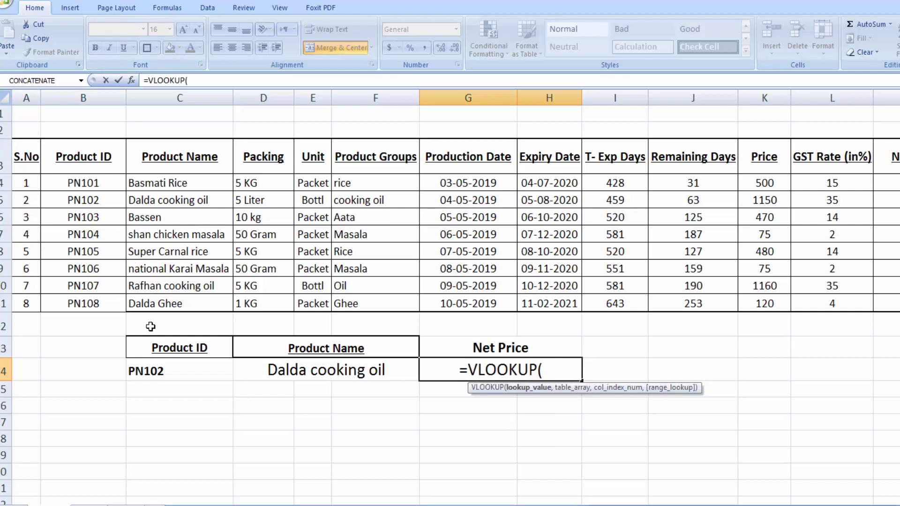
left_click(175, 368)
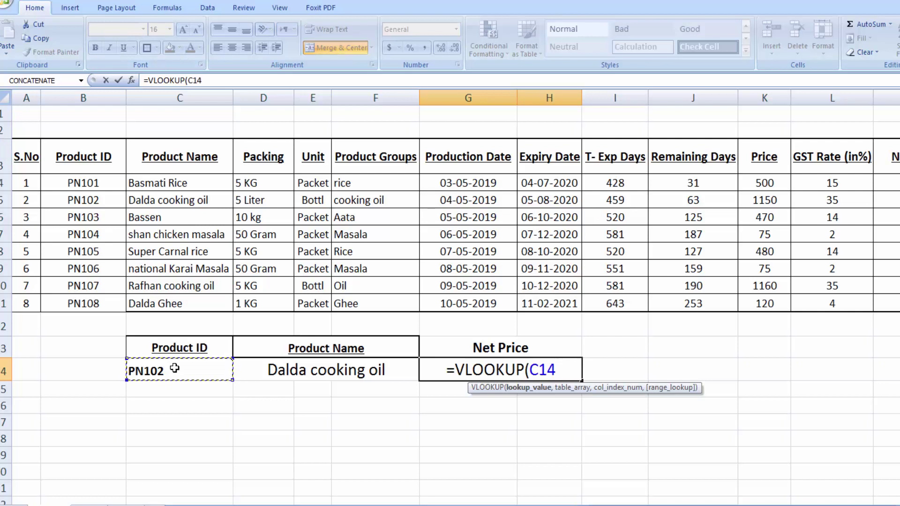
type(",")
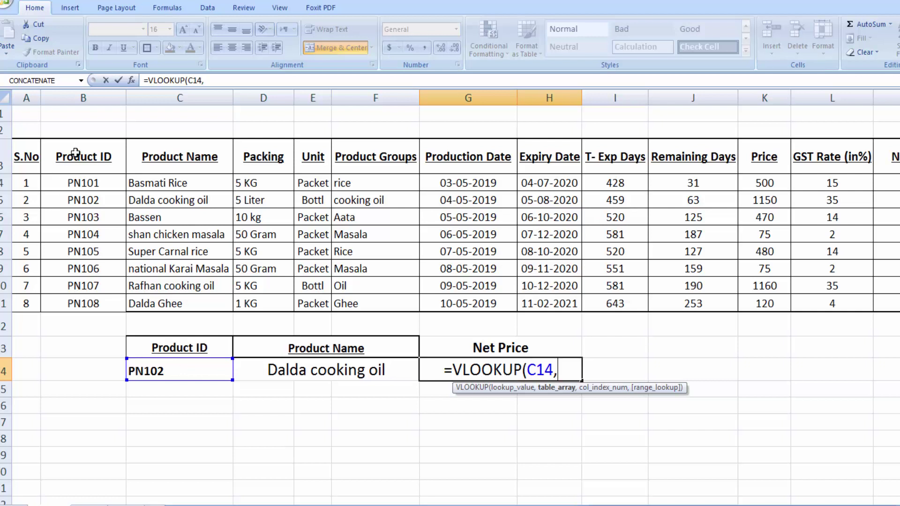
left_click_drag(75, 153, 886, 280)
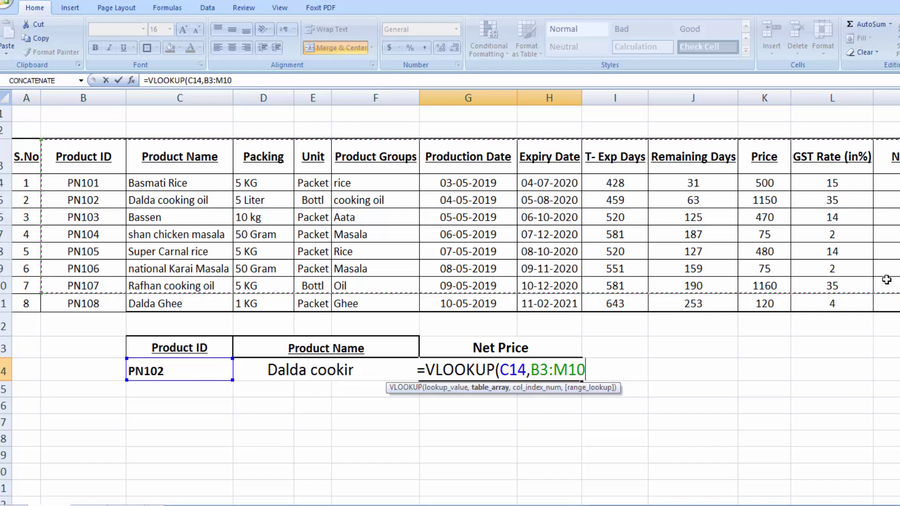
type(",")
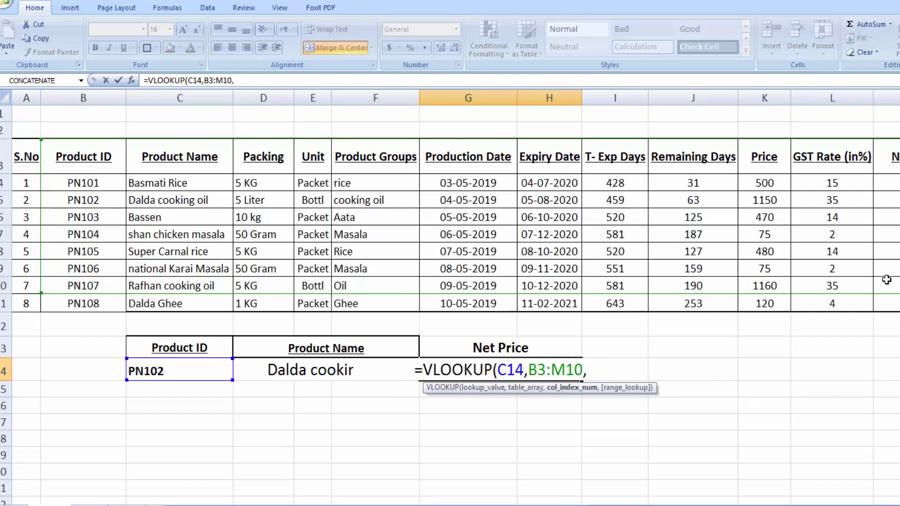
type("12")
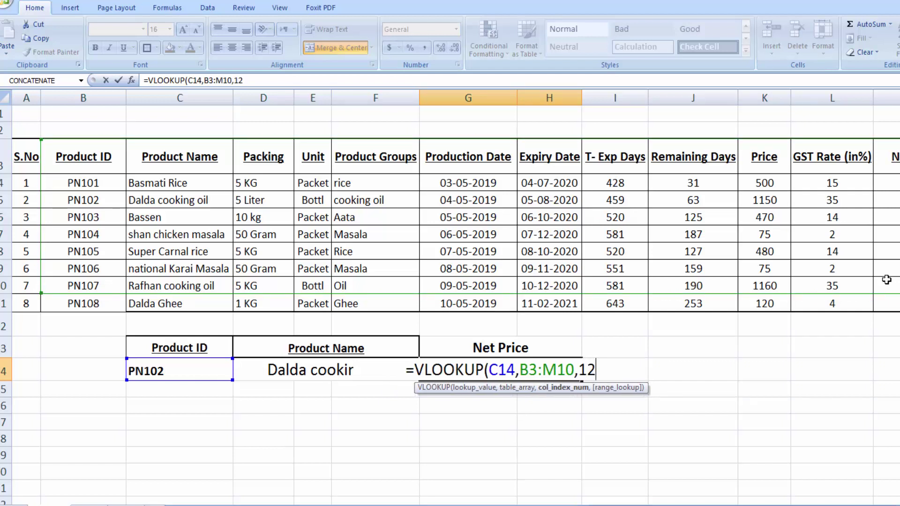
type(",")
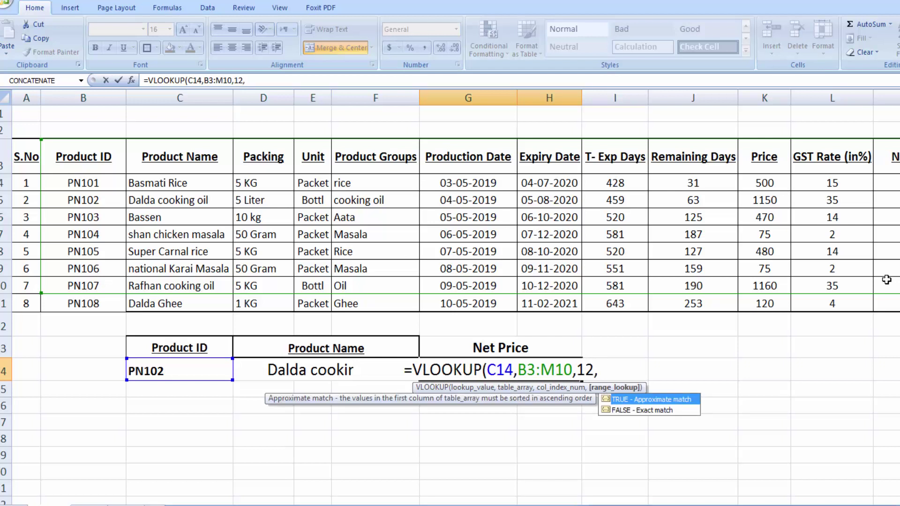
double_click(665, 408)
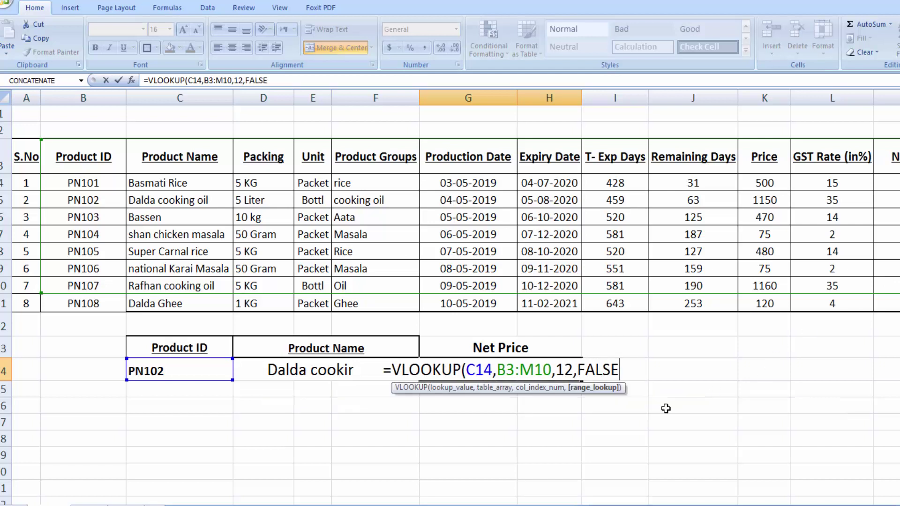
type(")")
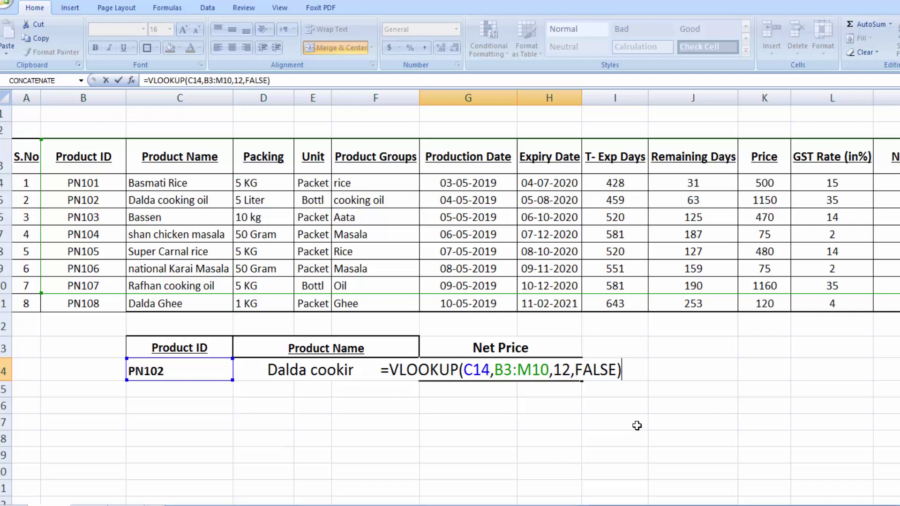
key("Return")
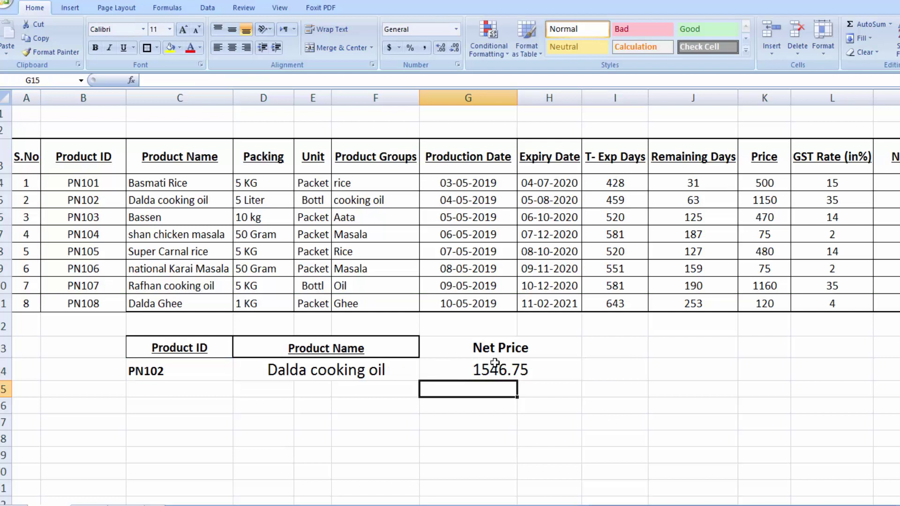
Add a box border around the Net Price header in the merged cell G13
left_click(515, 366)
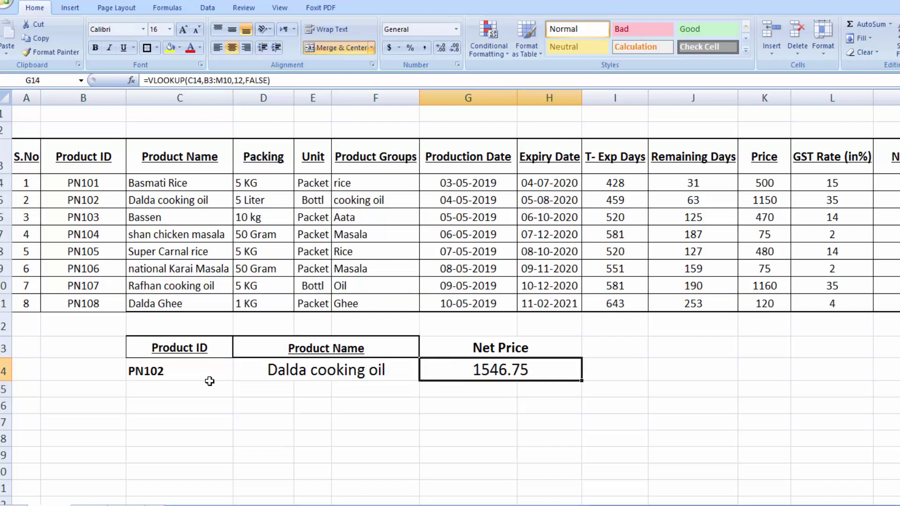
left_click(434, 345)
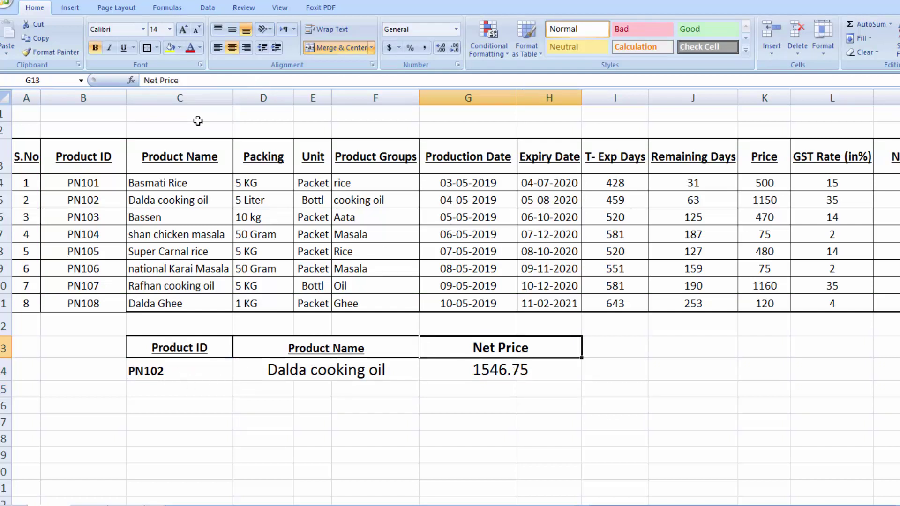
left_click(468, 471)
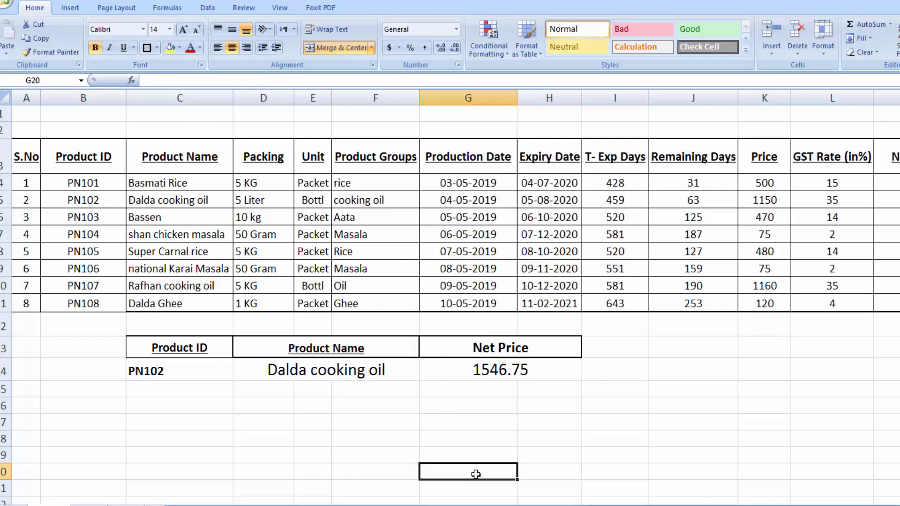
Choose PN104 from the product ID dropdown in C14 to test both lookups
left_click(188, 379)
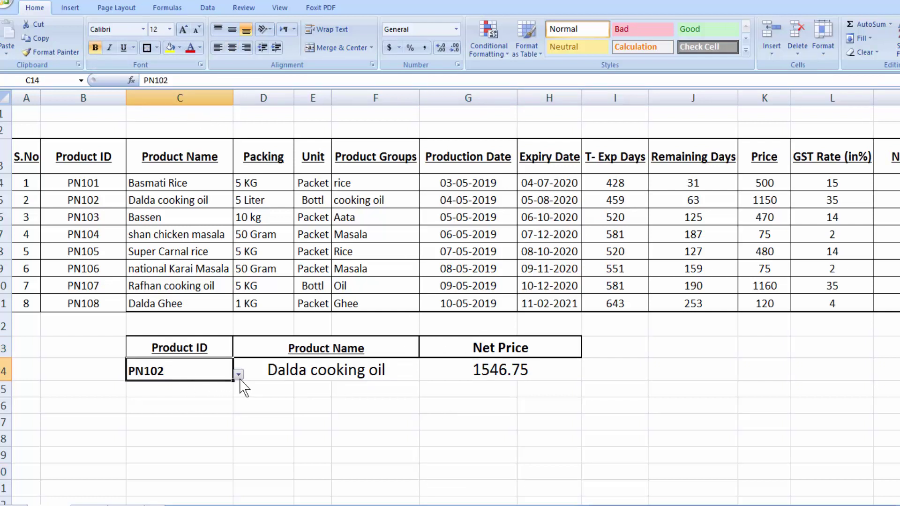
left_click(239, 374)
left_click(180, 420)
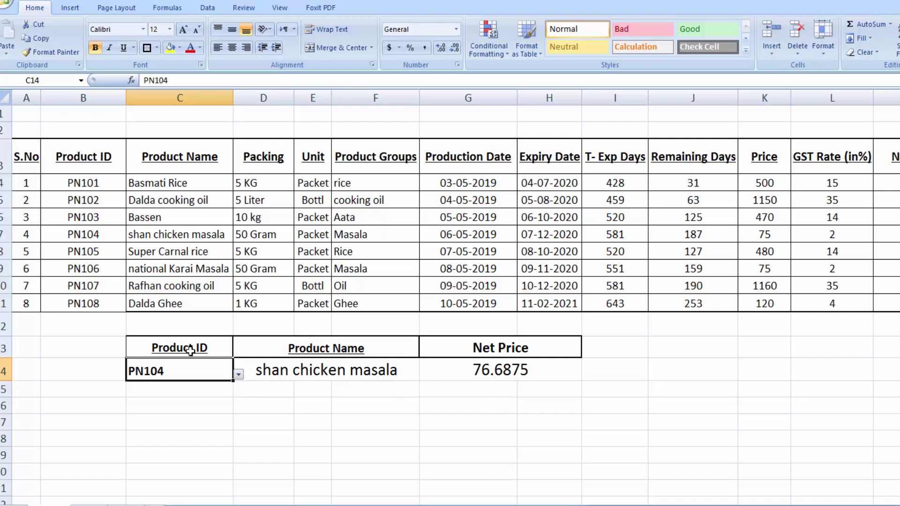
Center the contents of the lookup block C13:H14 and apply all borders to it
left_click_drag(179, 348, 480, 373)
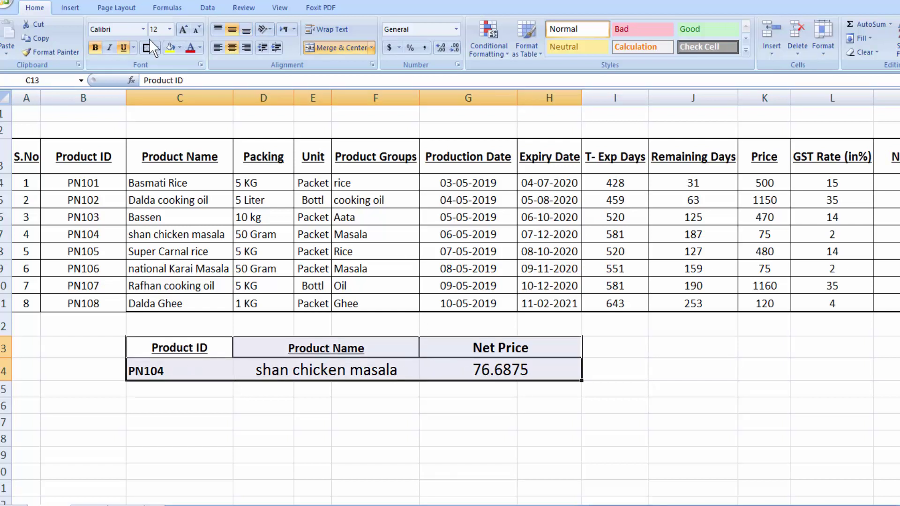
left_click(231, 49)
left_click(229, 51)
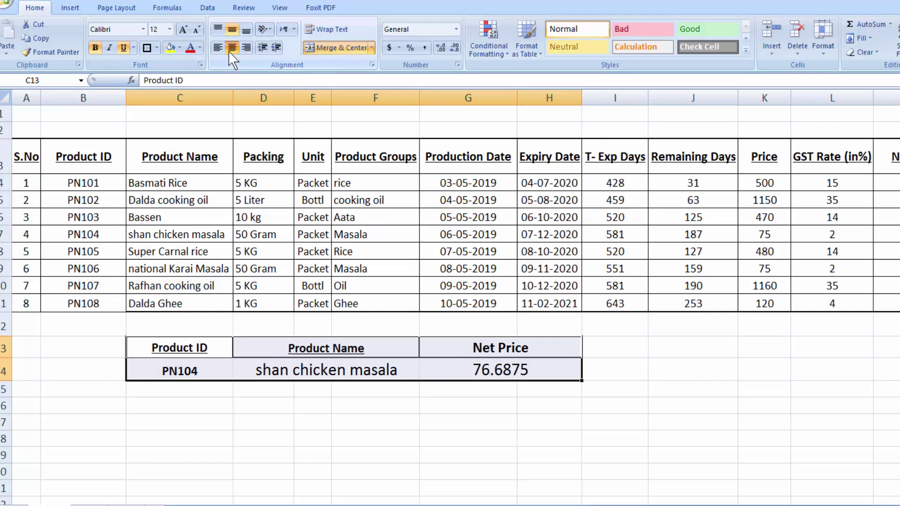
left_click(157, 48)
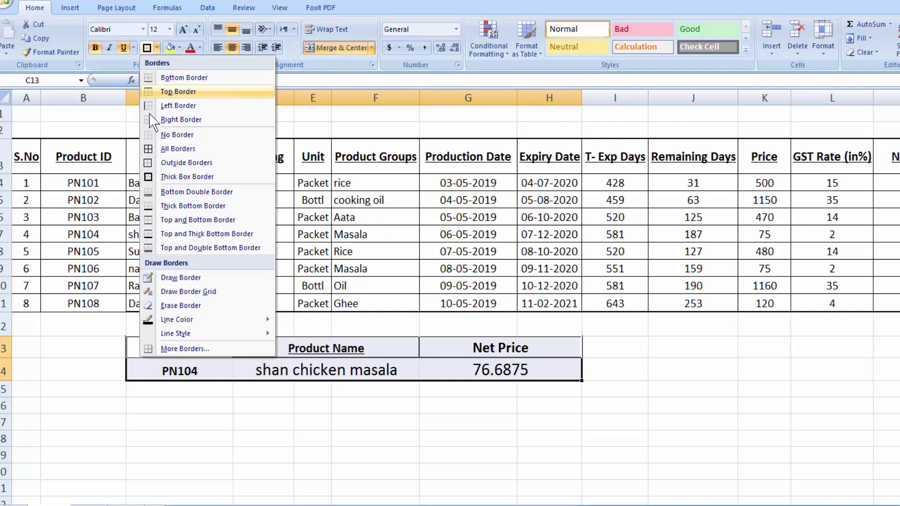
left_click(151, 150)
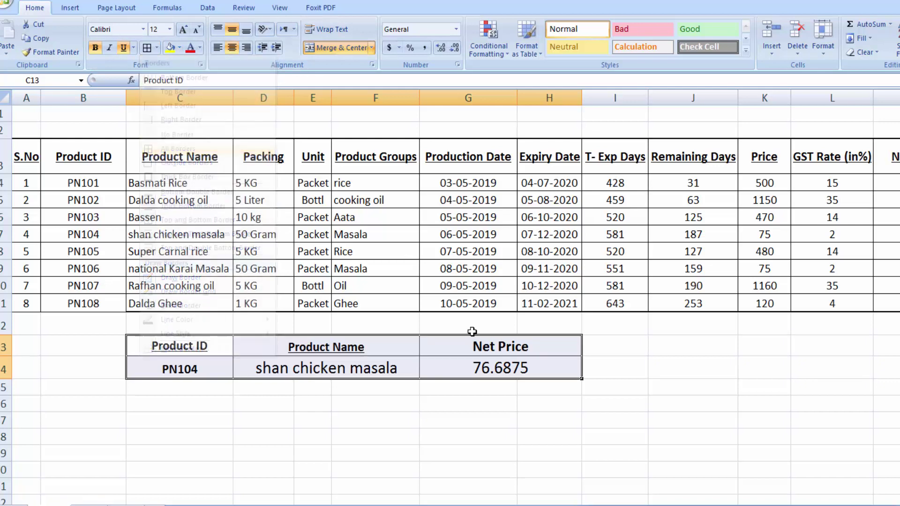
left_click(693, 420)
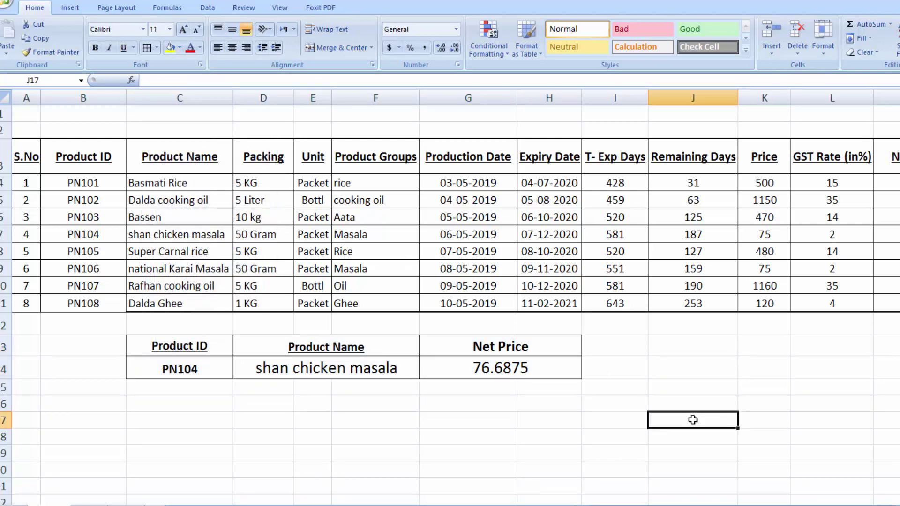
Put a thick box border around the lookup header row C13:H13 and another around the value row C14:H14
left_click_drag(189, 347, 466, 345)
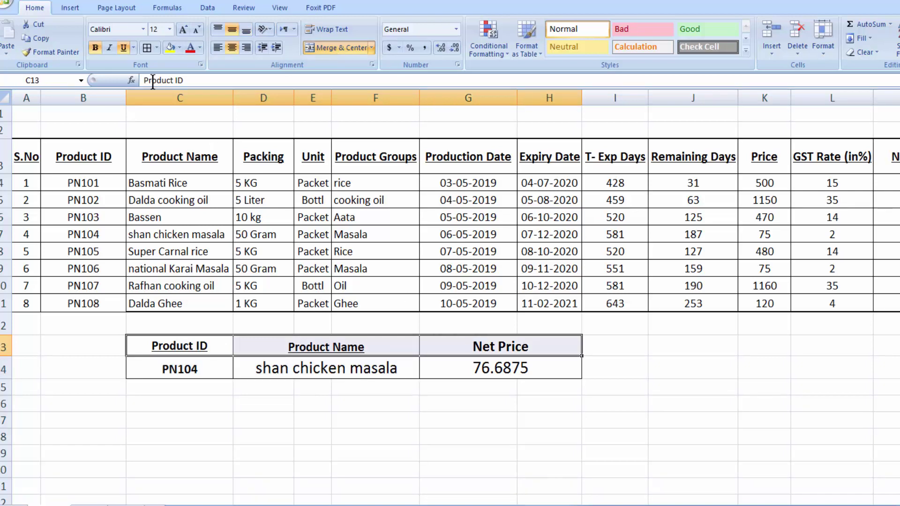
left_click(156, 48)
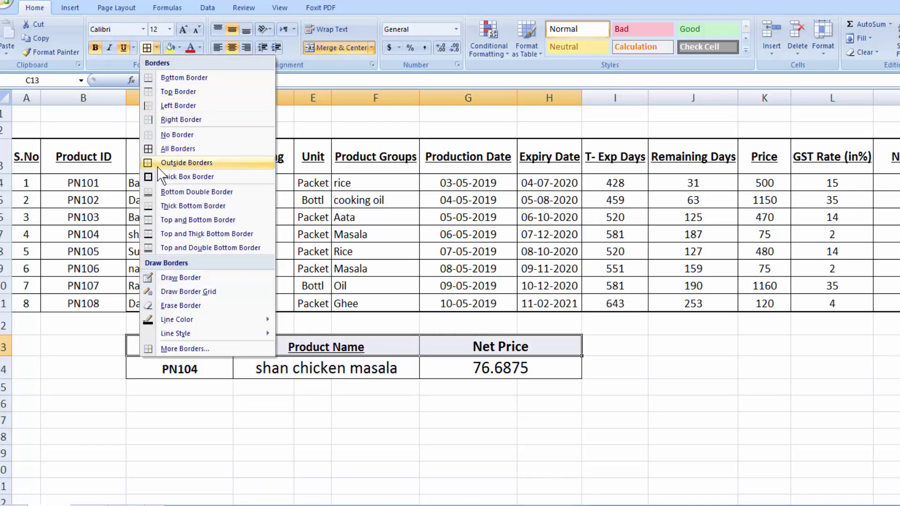
left_click(186, 177)
left_click(160, 370)
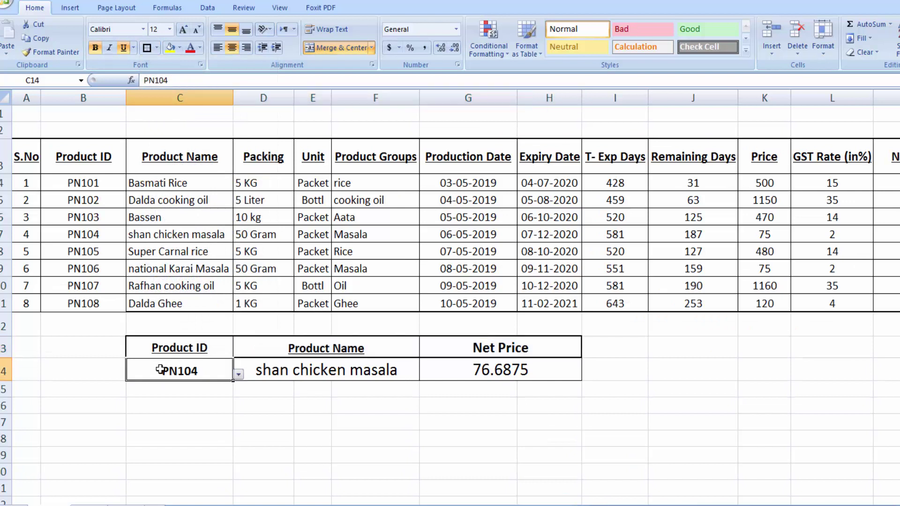
left_click_drag(160, 369, 483, 370)
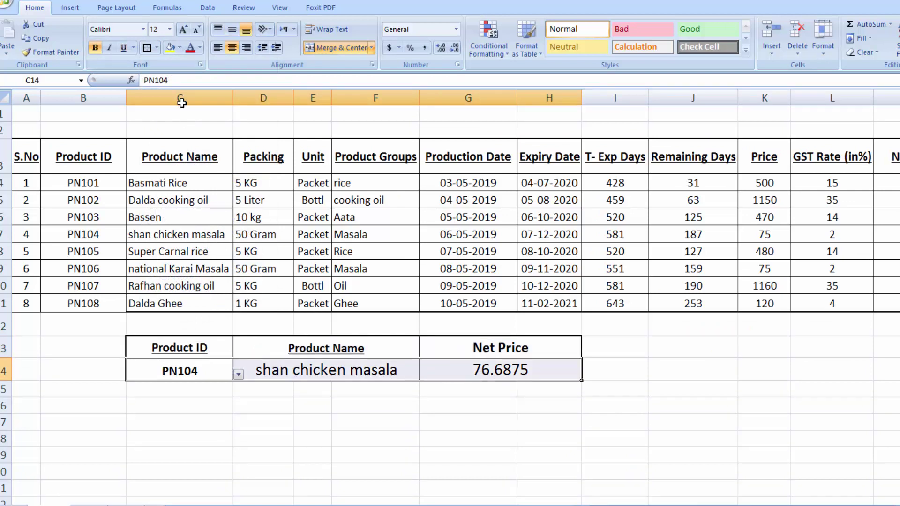
left_click(146, 47)
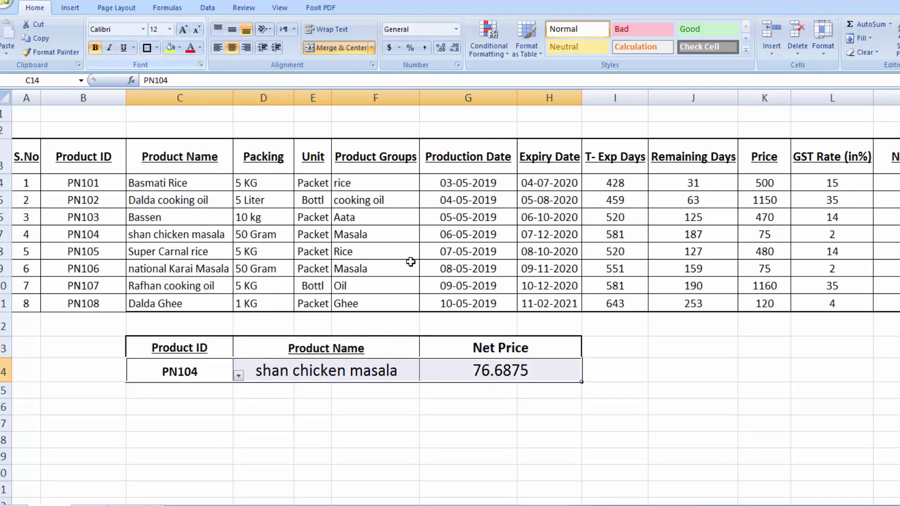
left_click(641, 379)
left_click(754, 419)
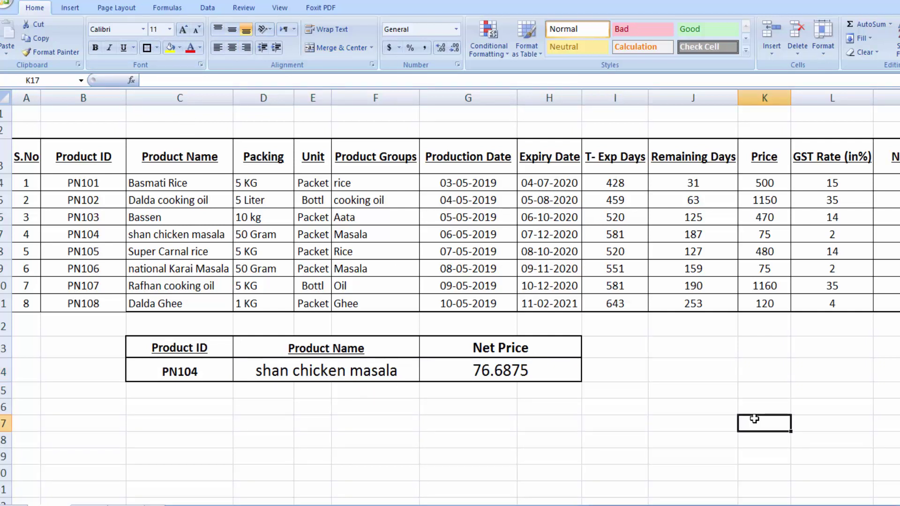
Switch the product ID in C14 to PN105 using its dropdown list
left_click(225, 371)
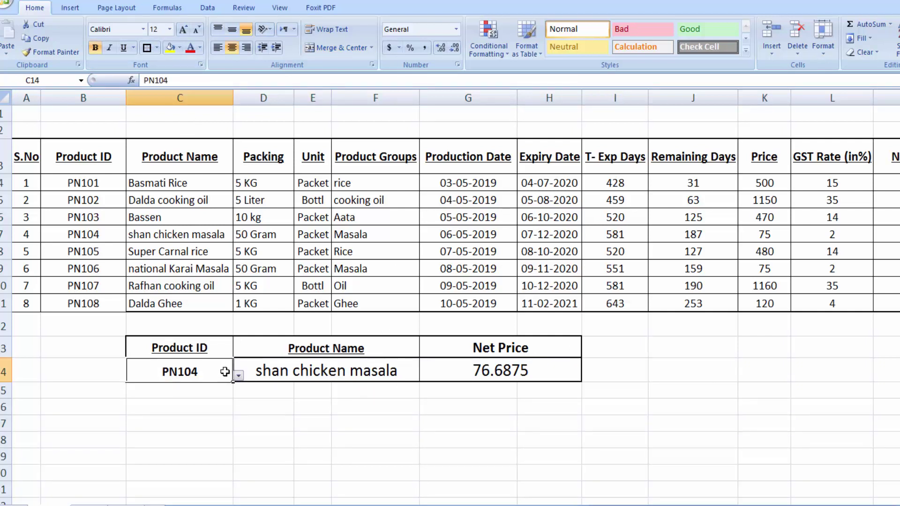
left_click(238, 374)
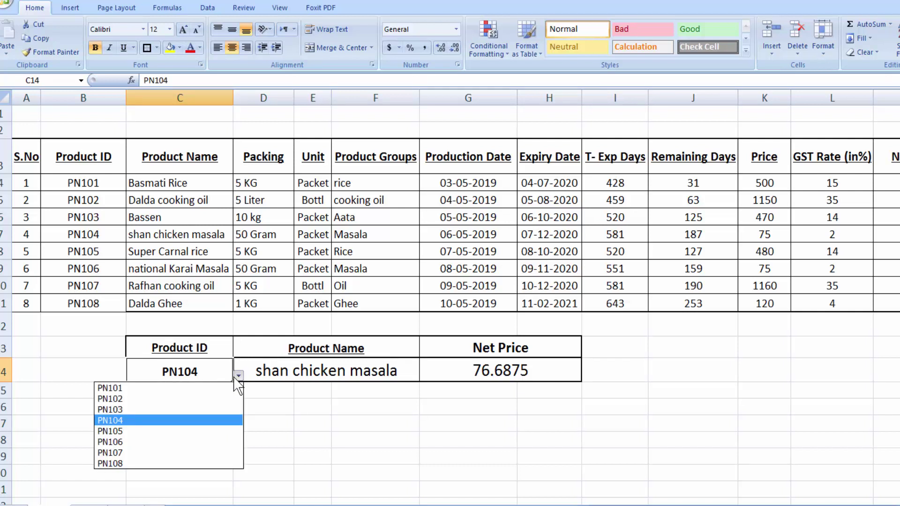
left_click(183, 431)
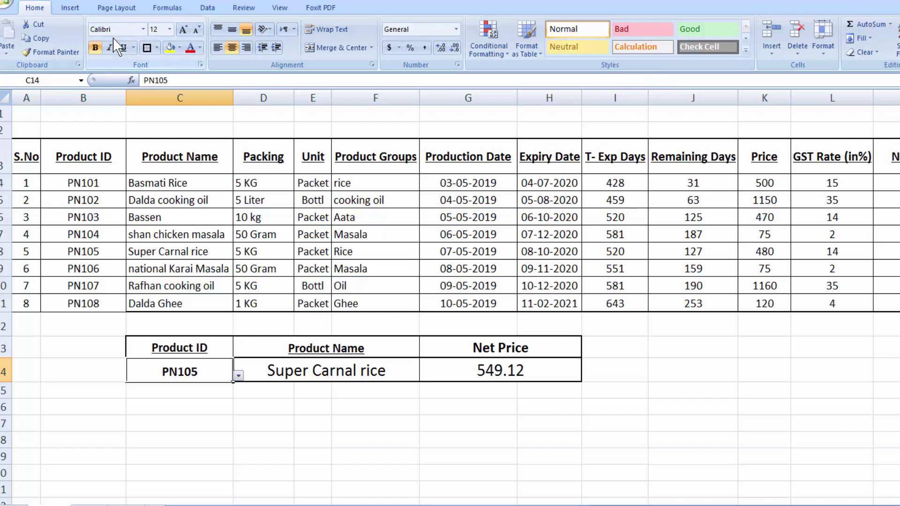
Fill the inventory table's header row, from S.No in A3 to Remarks in N3, with standard purple
left_click(27, 151)
left_click_drag(26, 151, 856, 166)
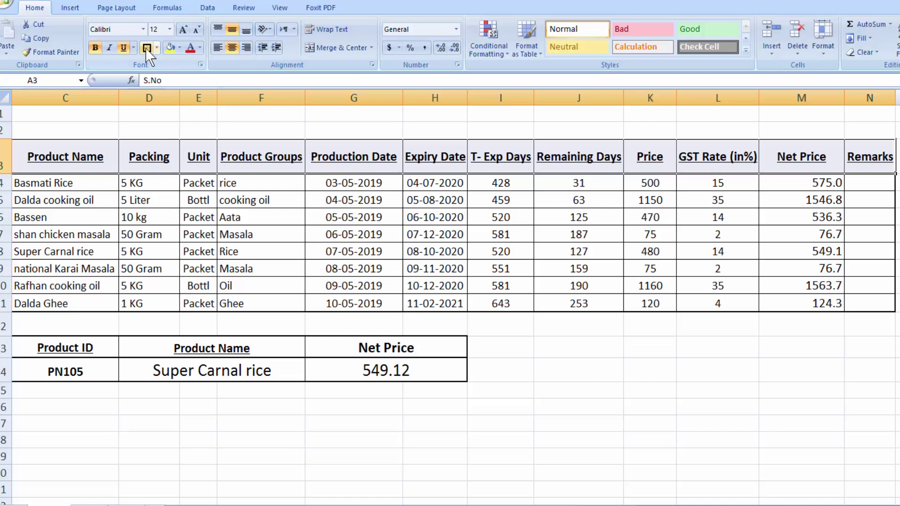
left_click(179, 49)
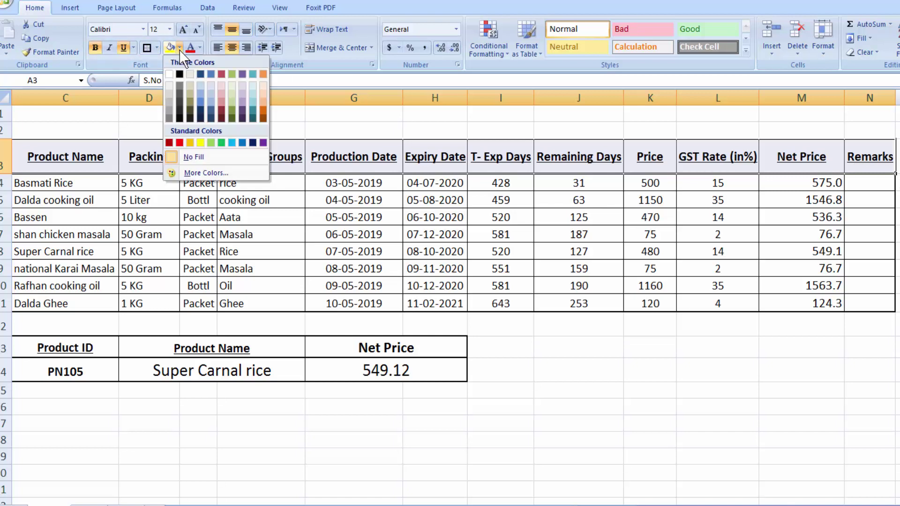
left_click(262, 142)
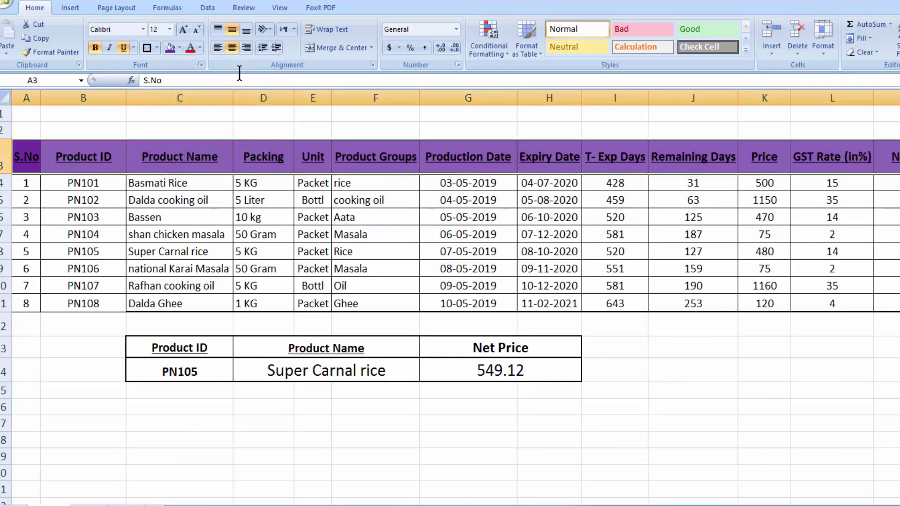
Set the font color of the purple inventory header row to white and deselect the row
left_click(200, 48)
left_click(189, 90)
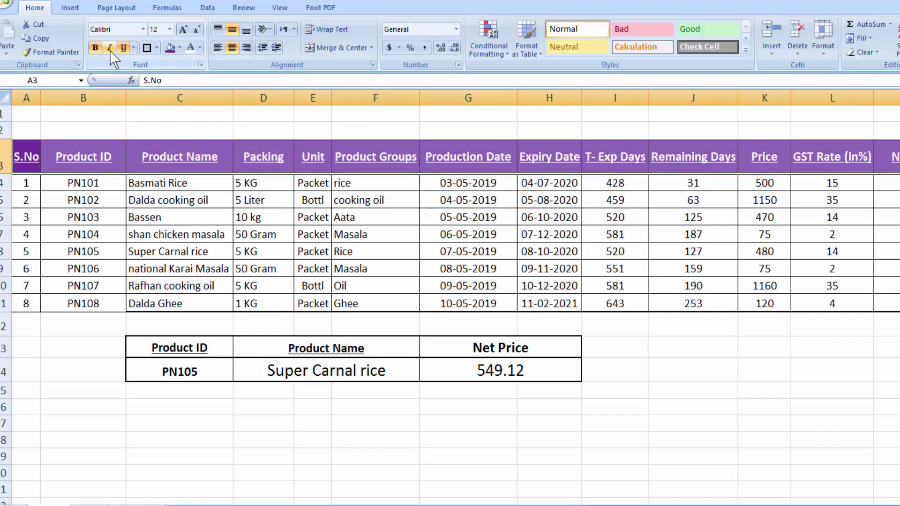
left_click(699, 399)
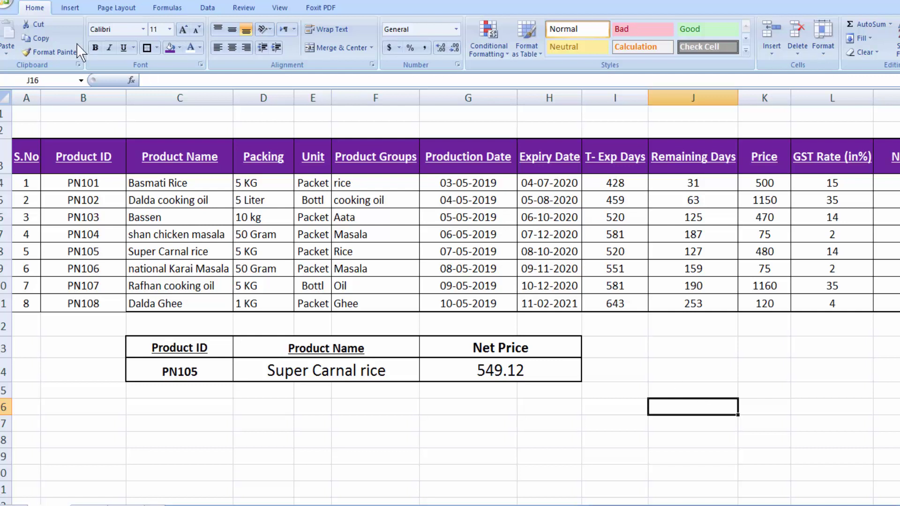
Insert a WordArt object in the dark-blue outlined style with a light interior for the sheet title
left_click(69, 9)
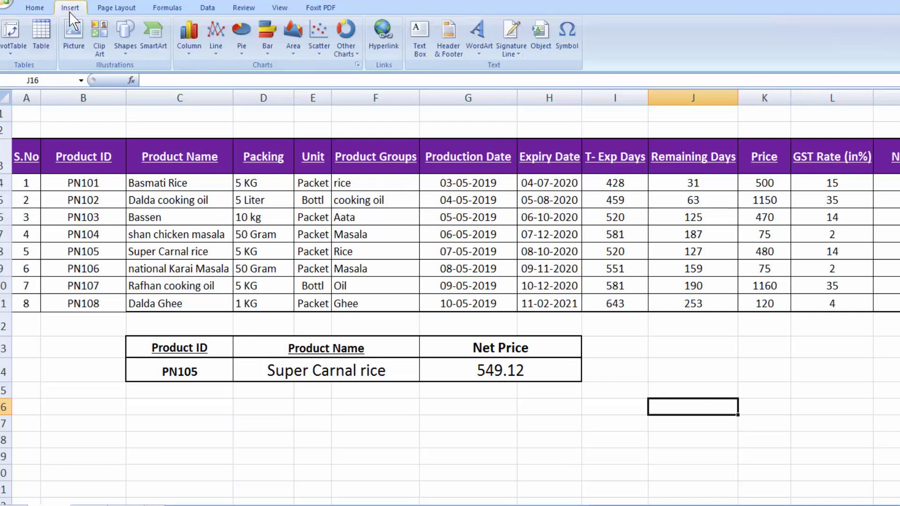
left_click(482, 49)
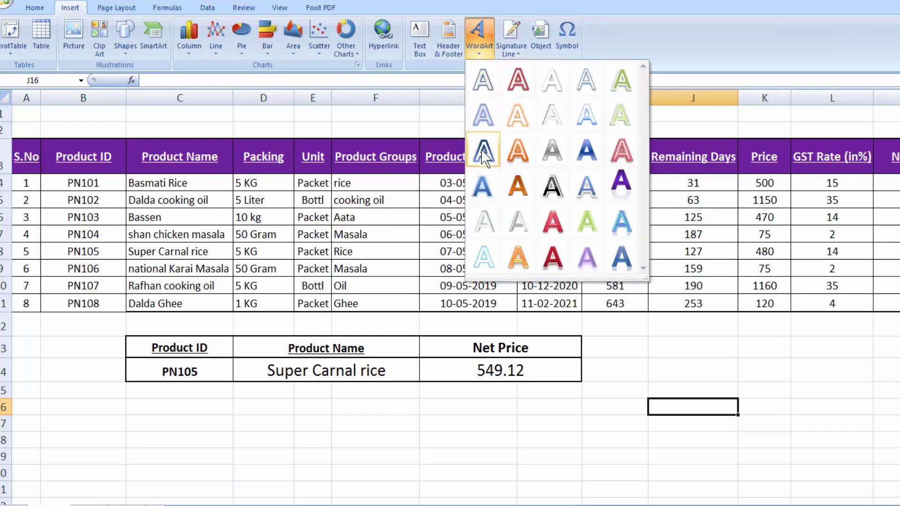
left_click(481, 150)
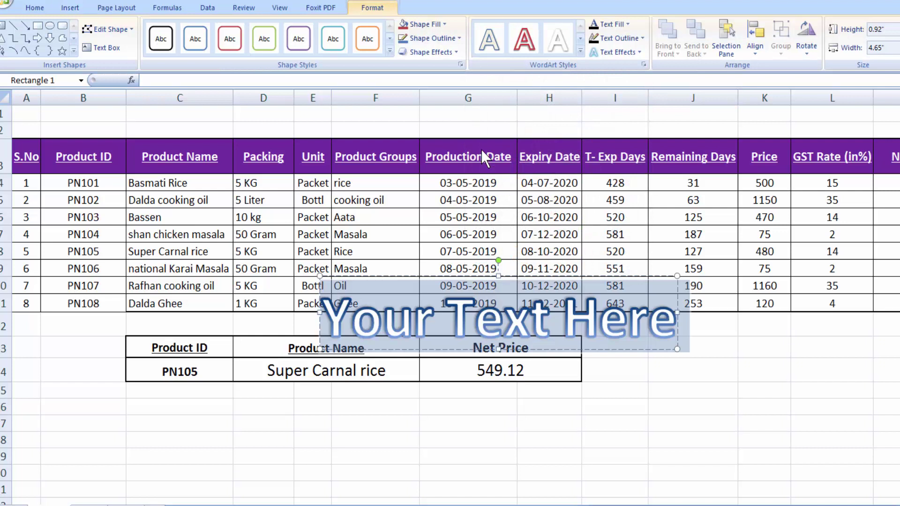
type("p")
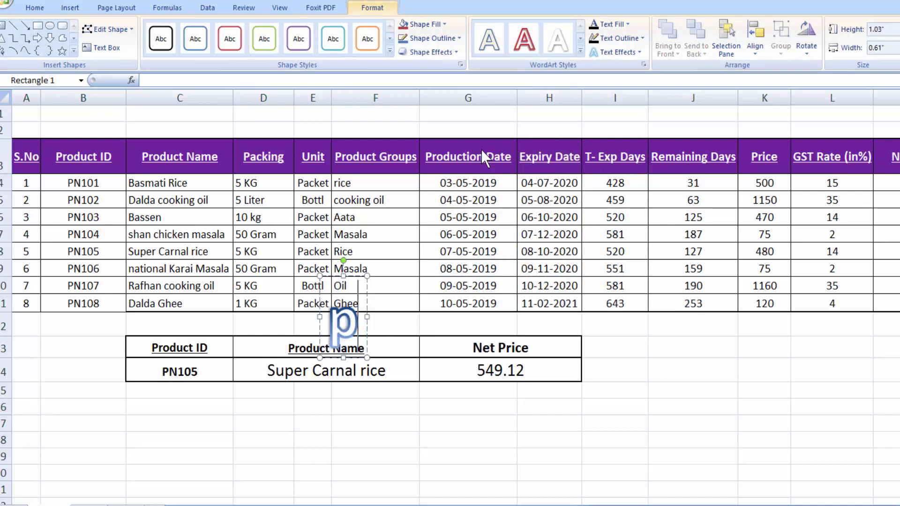
type("RICE")
key("BackSpace")
key("BackSpace")
key("BackSpace")
key("BackSpace")
key("BackSpace")
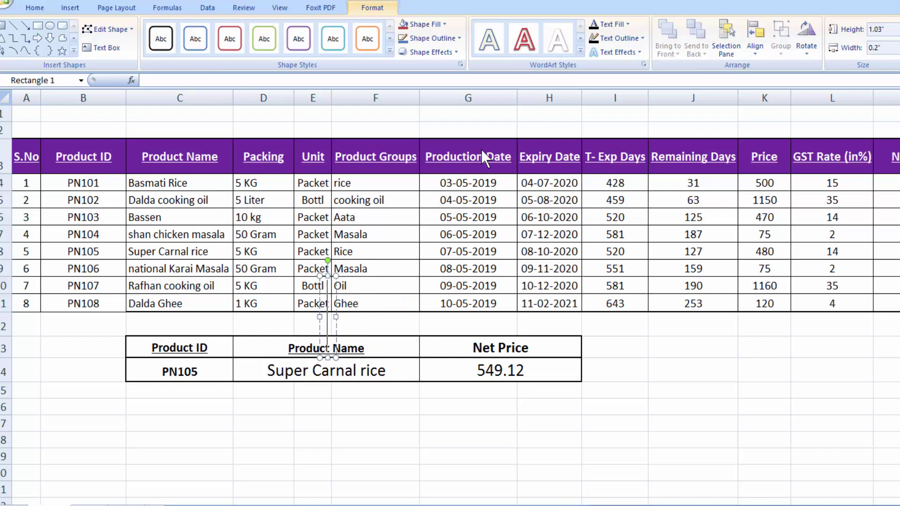
Enter "Price Catalogue with GST" as the WordArt title text and deselect the object
type("Price")
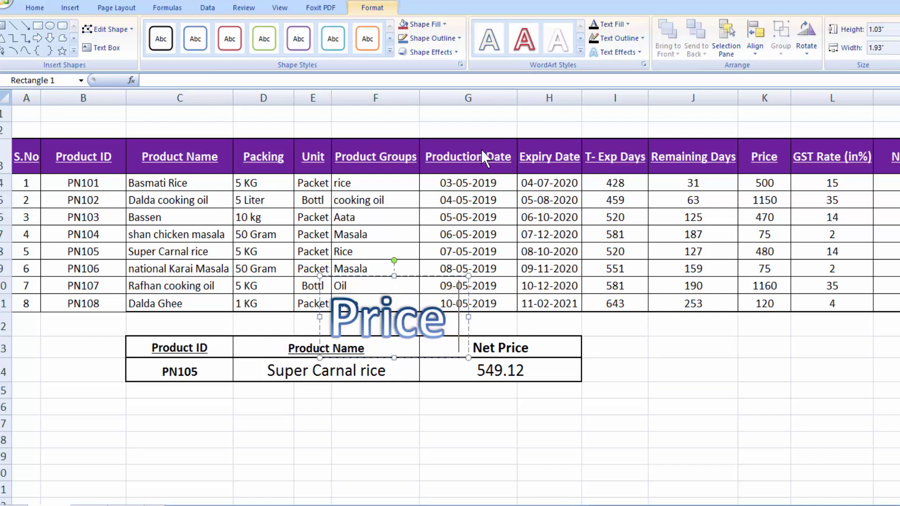
type(" Catalog")
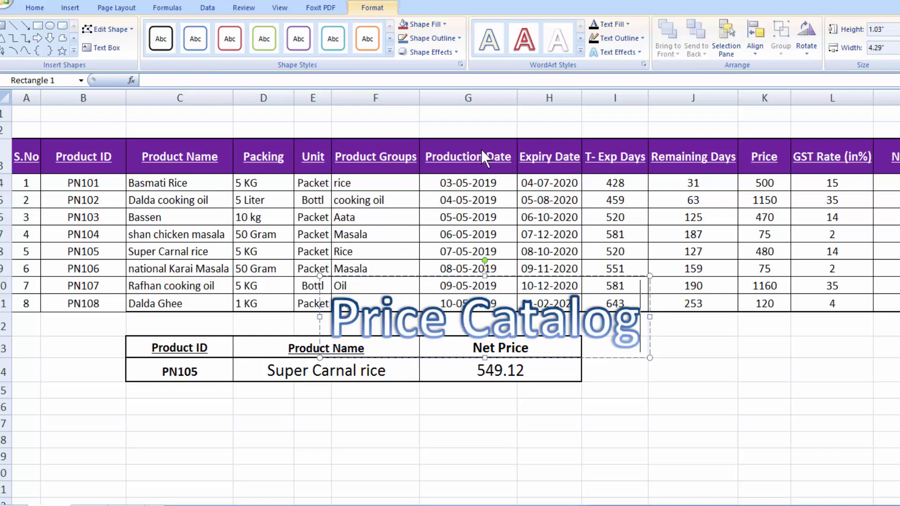
type("ue with")
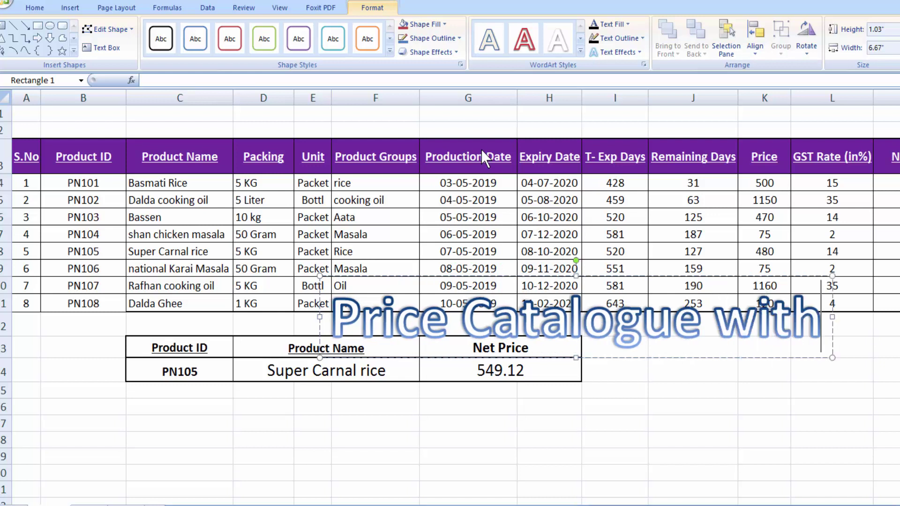
type(" GS")
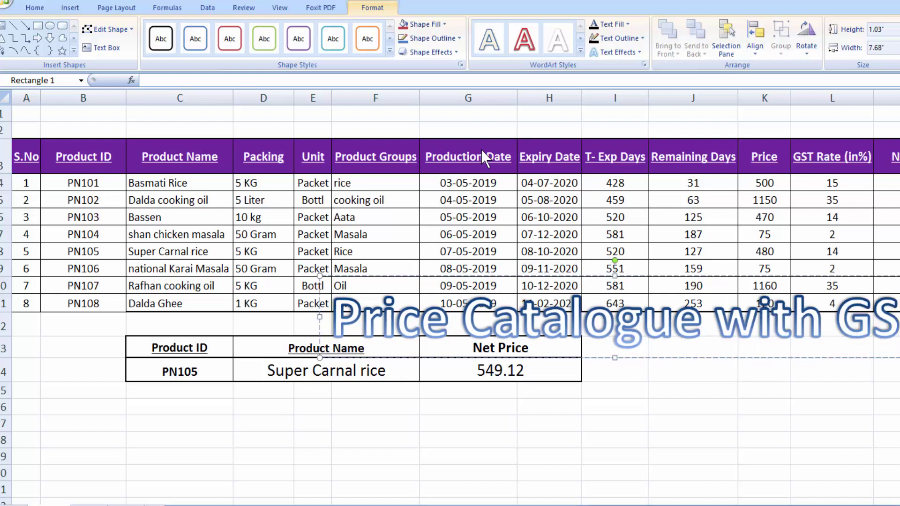
type("T")
left_click(604, 461)
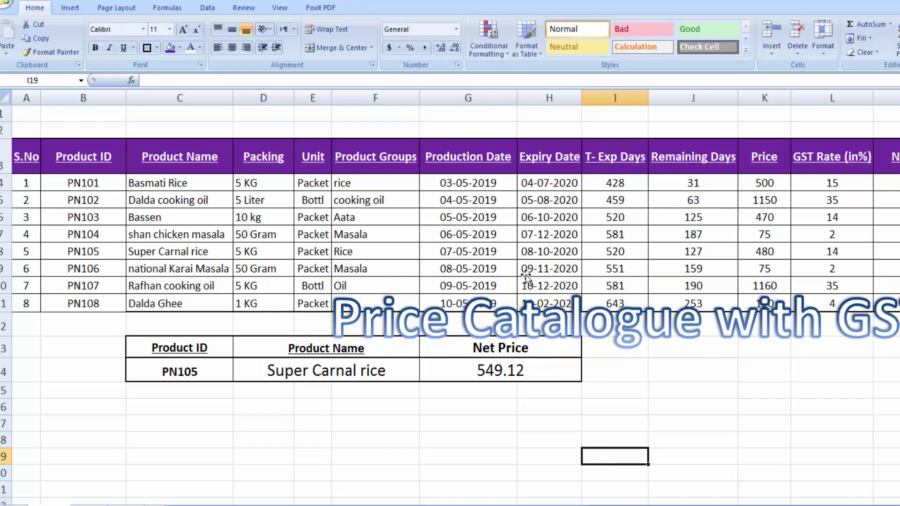
Position the WordArt title above the inventory table, widening its box and making rows 1 and 2 taller to fit it
left_click(526, 309)
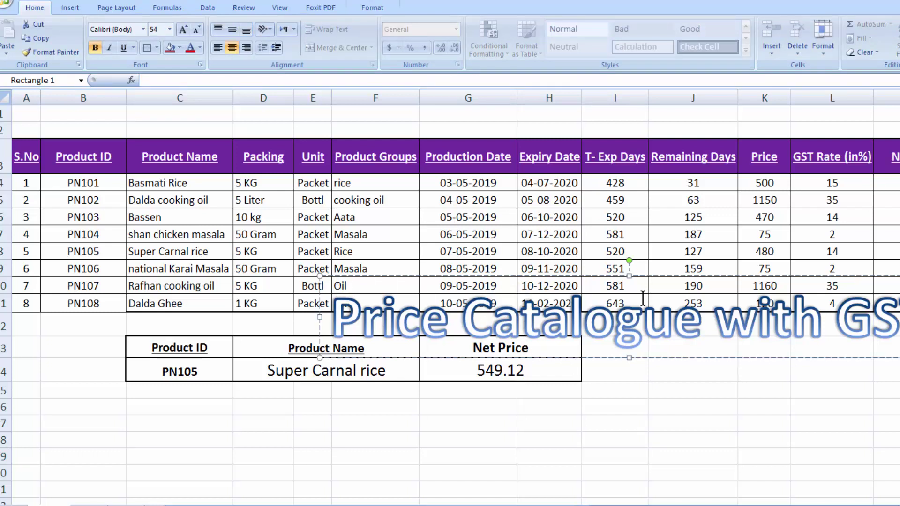
left_click_drag(628, 275, 538, 124)
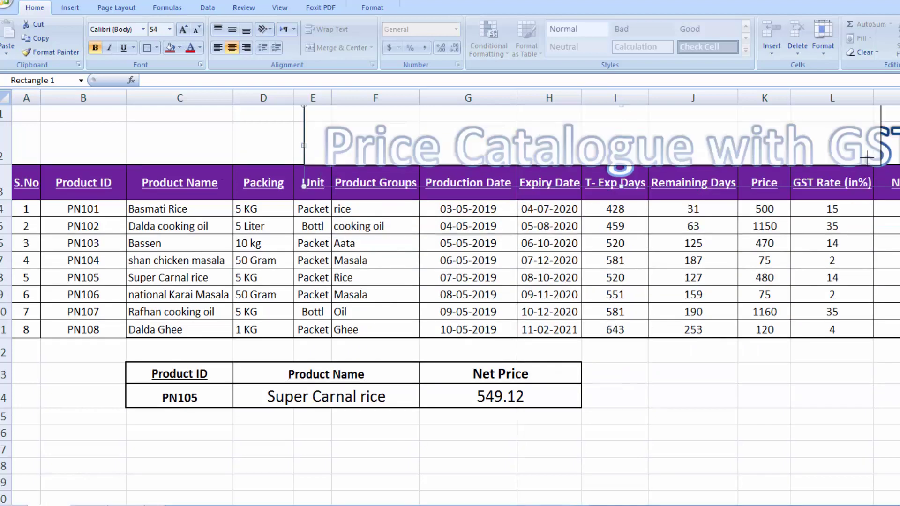
left_click_drag(884, 156, 815, 156)
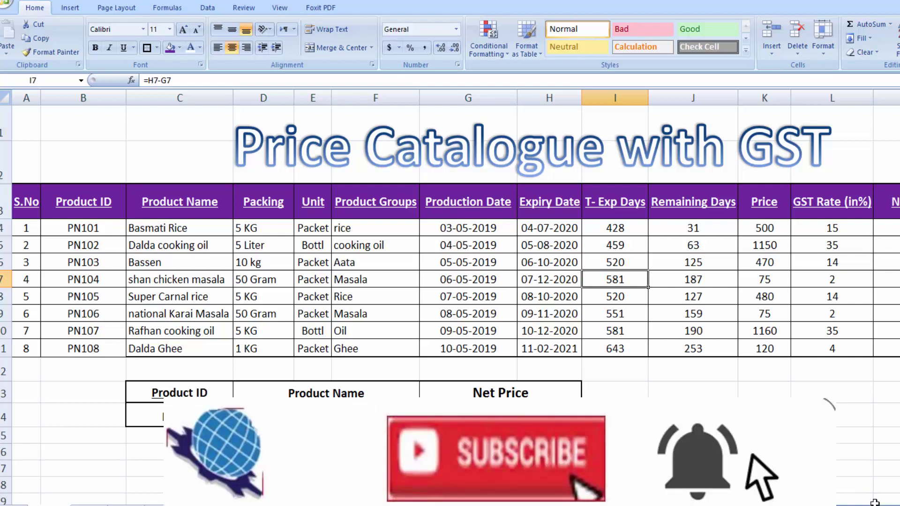
Insert the word "OF" after "Catalogue" in the WordArt title
scroll(449, 295, "right", 3)
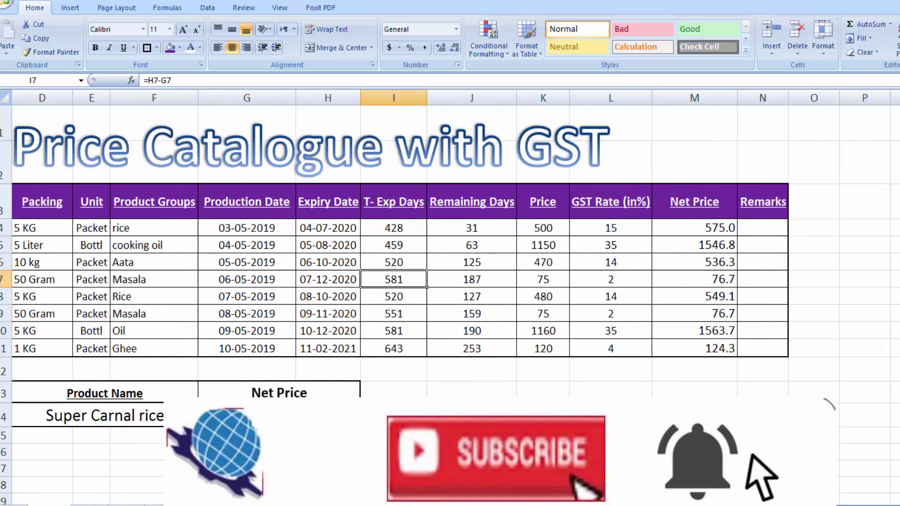
scroll(553, 257, "left", 1)
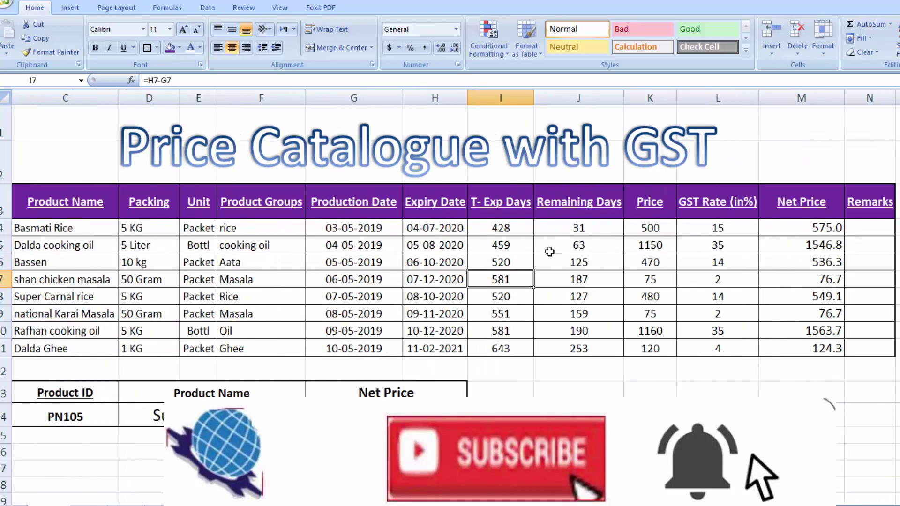
left_click(492, 141)
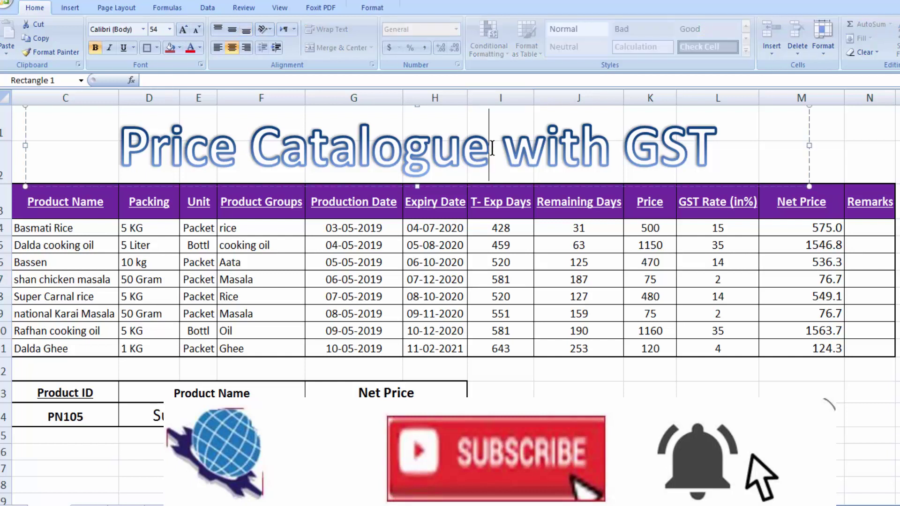
type("OF")
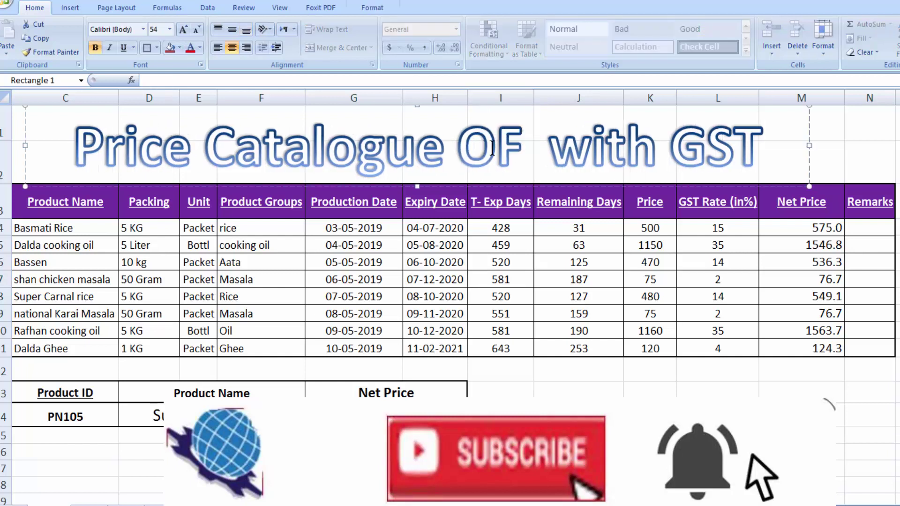